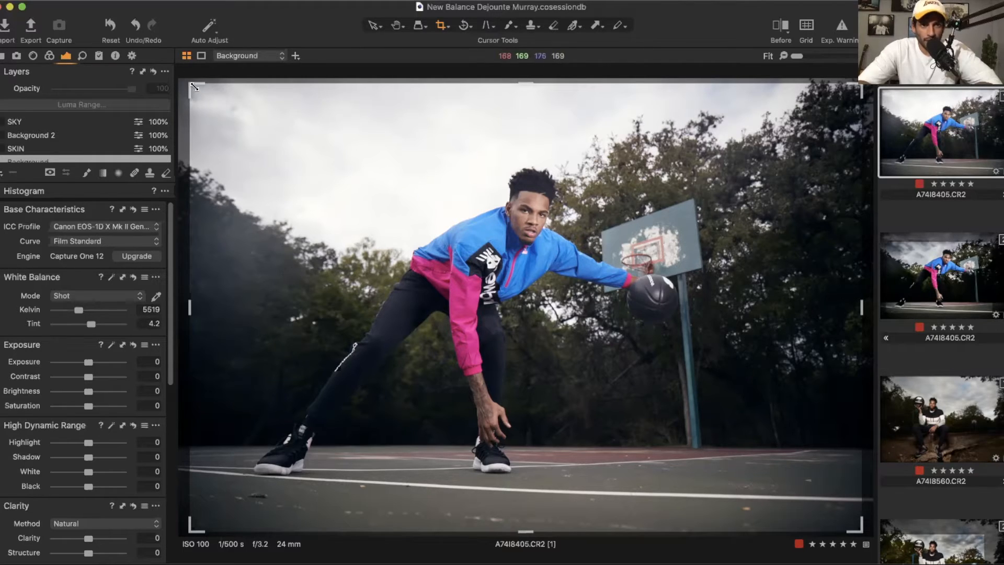
Step: Crop the photo to about 15.96 × 10.64 in, tightening the frame around the player
left_click_drag(197, 87, 252, 131)
left_click_drag(461, 251, 636, 207)
left_click_drag(794, 105, 737, 133)
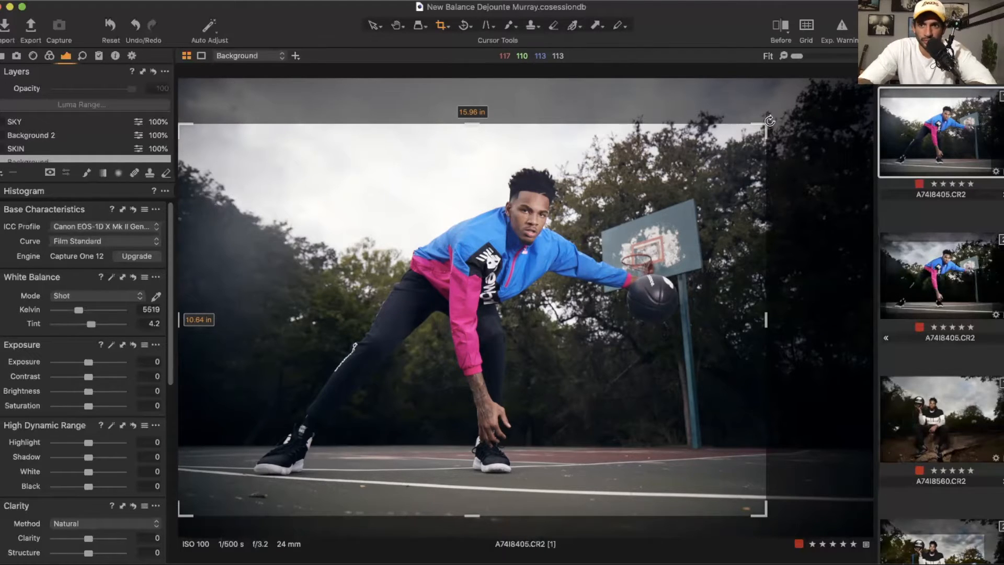
Step: Set contrast to 15, saturation to -13, and the HDR highlight to -63, shadow to -5 and black to -22
left_click(98, 376)
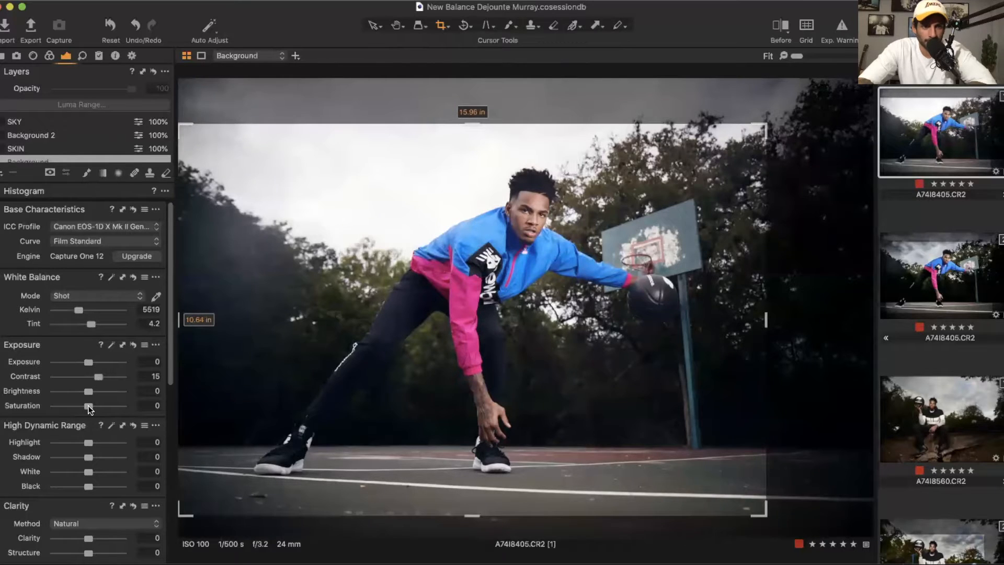
left_click_drag(89, 408, 85, 408)
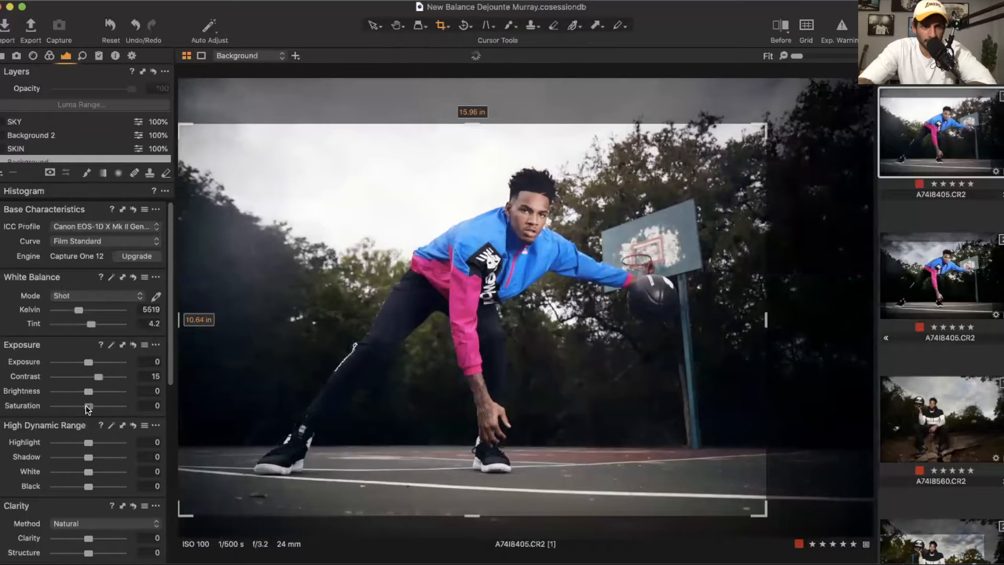
left_click(81, 486)
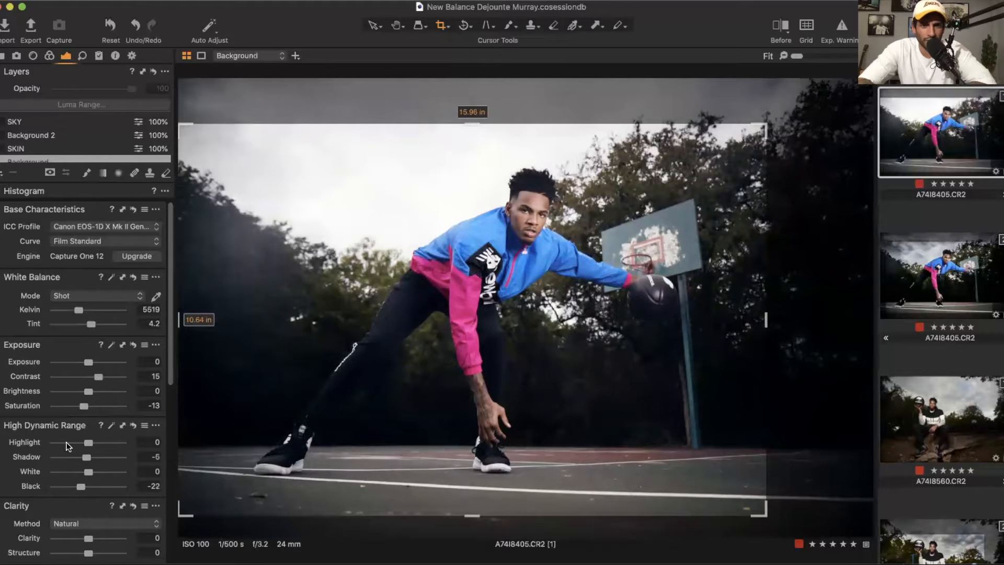
left_click(67, 443)
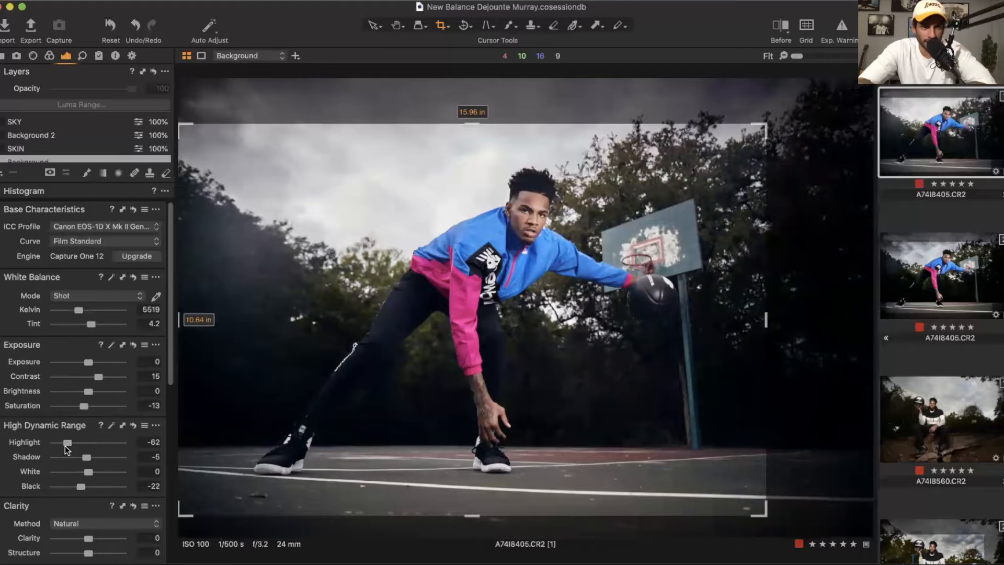
Step: Set clarity to 36 and raise the Levels output black point to 3
left_click(100, 538)
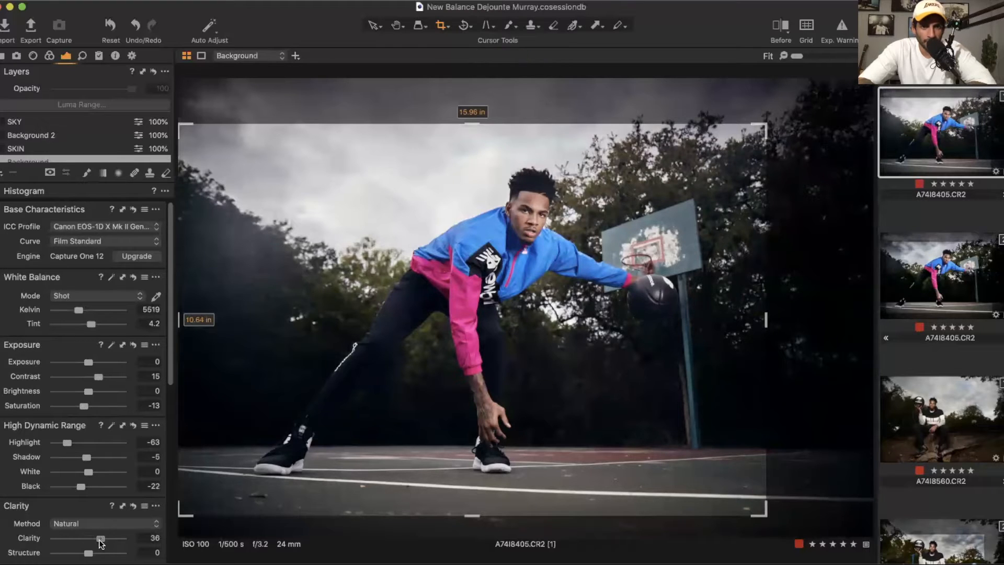
scroll(87, 461, "down", 8)
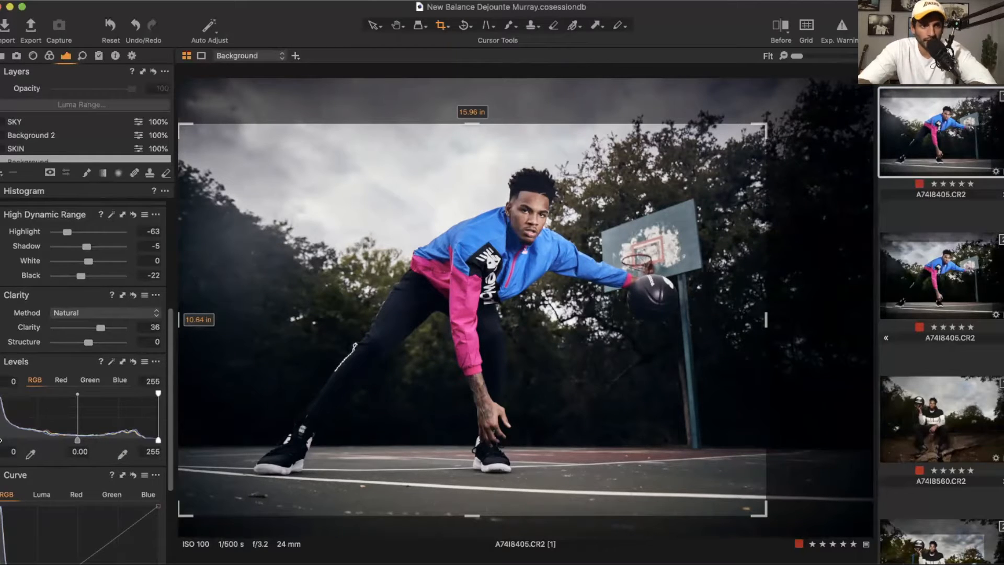
left_click_drag(1, 440, 2, 442)
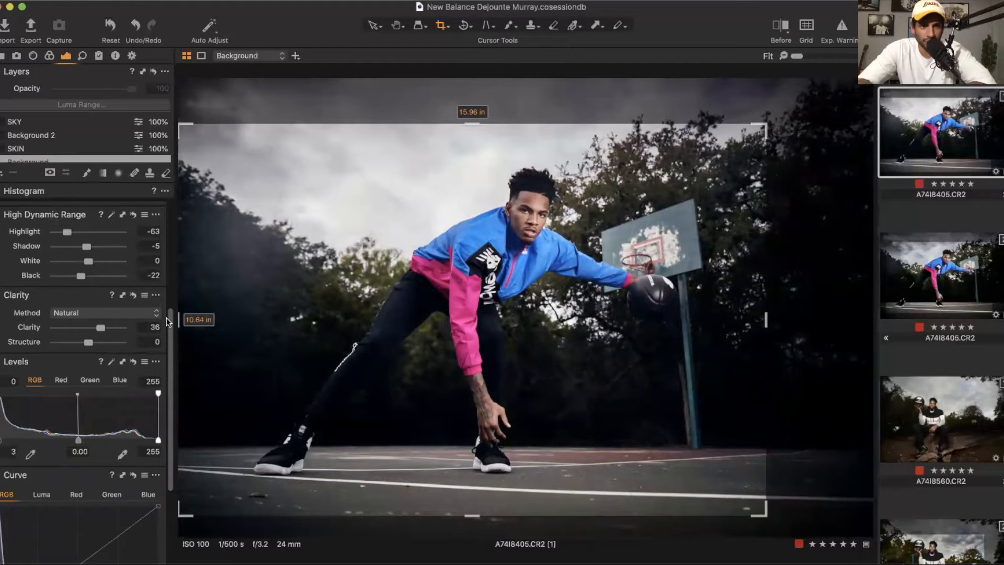
Step: Compare the clarity methods Punch, Classic and Natural, settling on the Neutral method
left_click(103, 315)
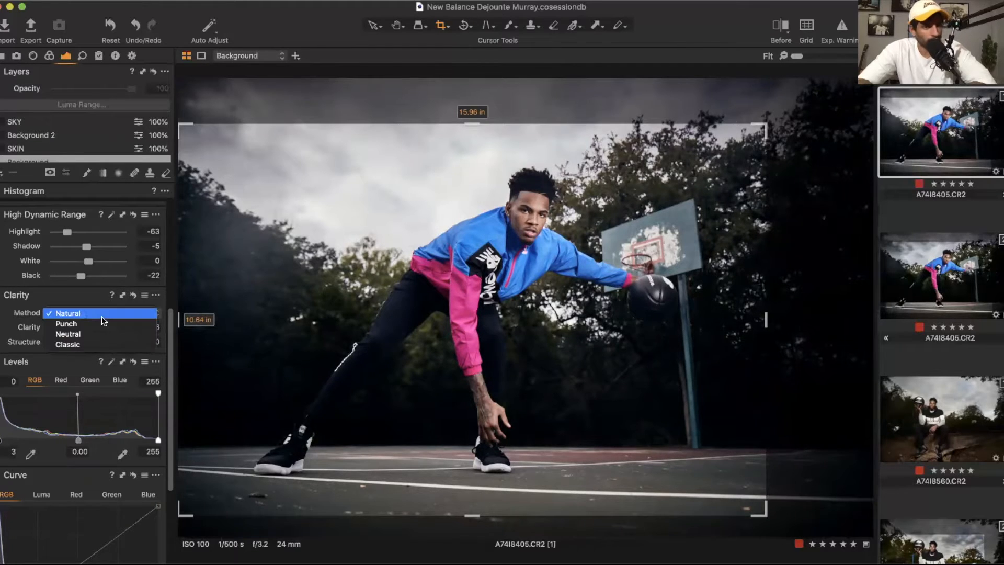
left_click(102, 323)
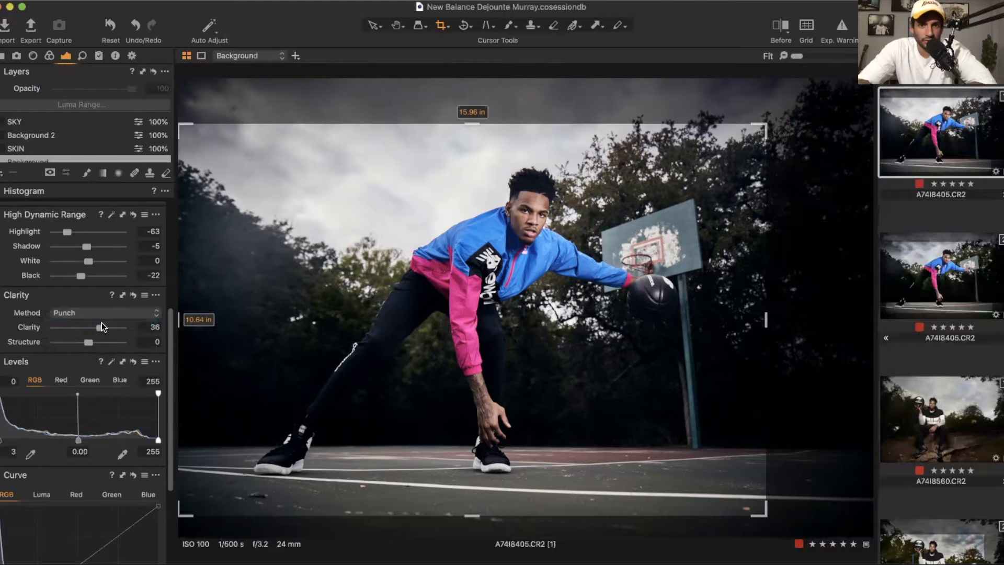
left_click(140, 310)
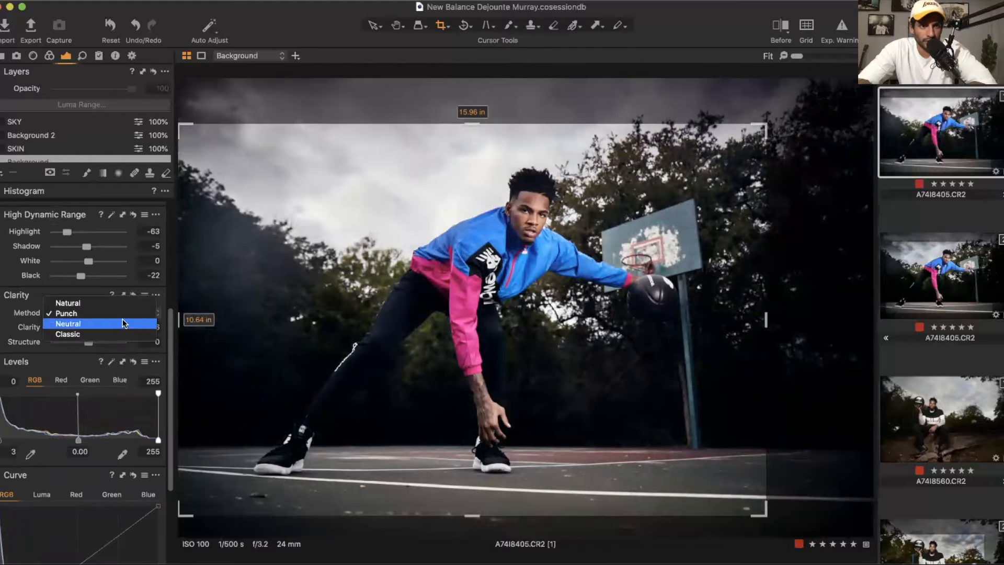
left_click(121, 319)
left_click(121, 312)
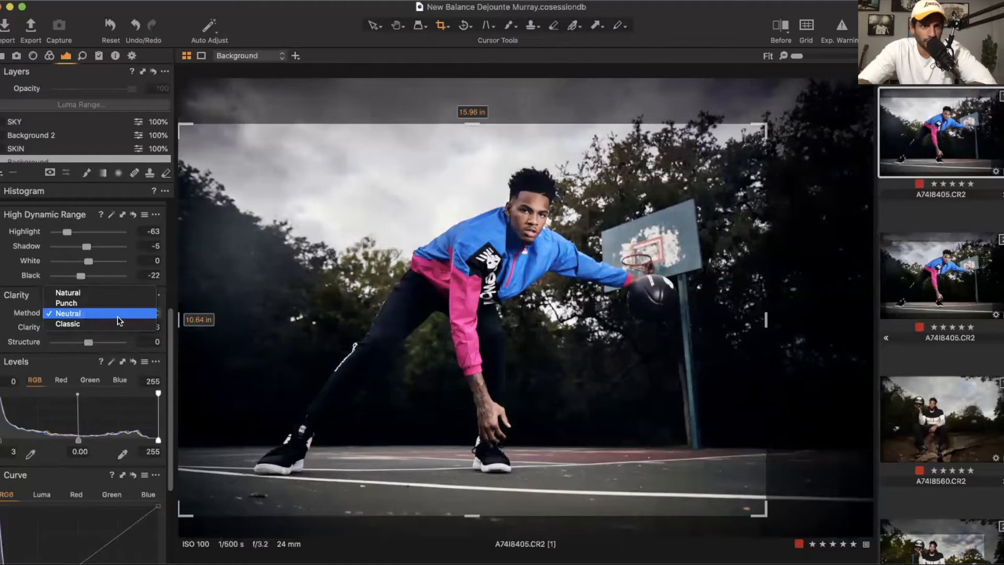
left_click(112, 321)
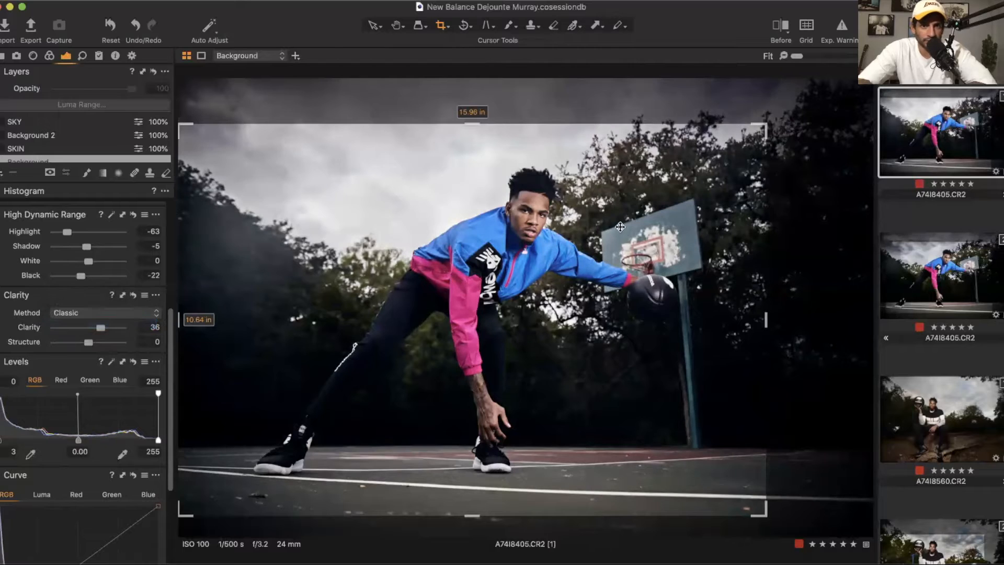
left_click(128, 308)
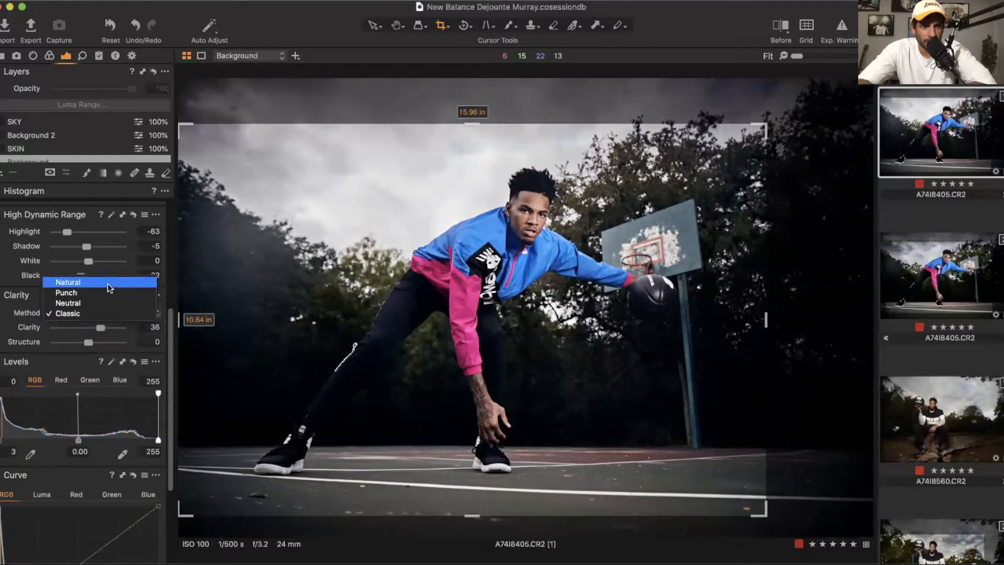
left_click(110, 283)
left_click(102, 312)
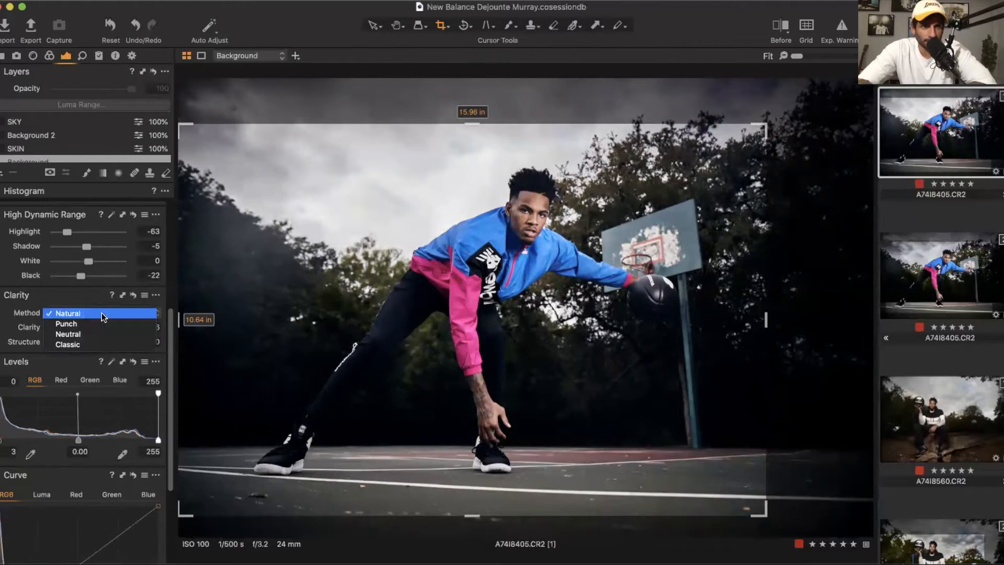
left_click(91, 337)
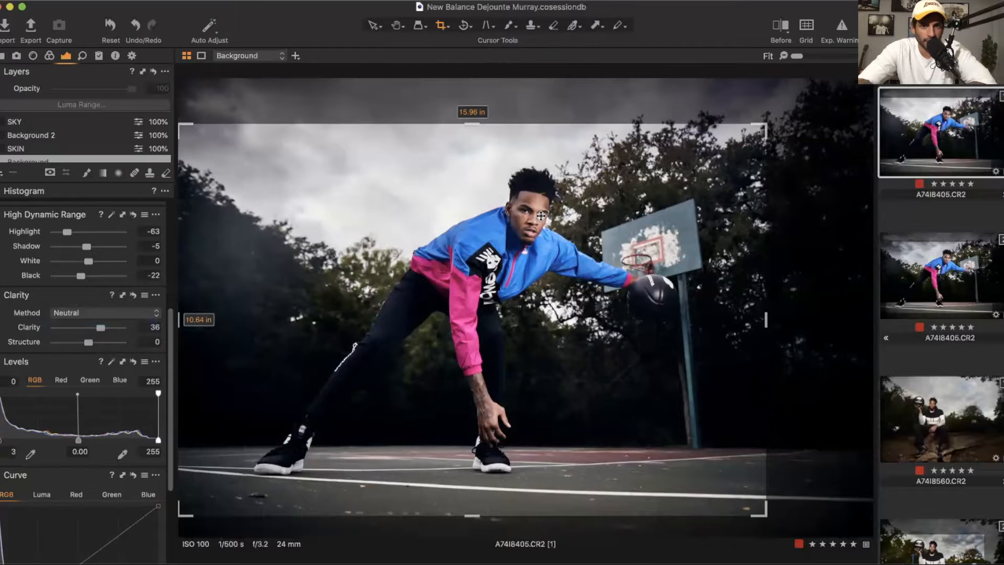
Step: Zoom in to inspect the player's face, then review the base curve options, keeping Film Standard
scroll(551, 213, "up", 5)
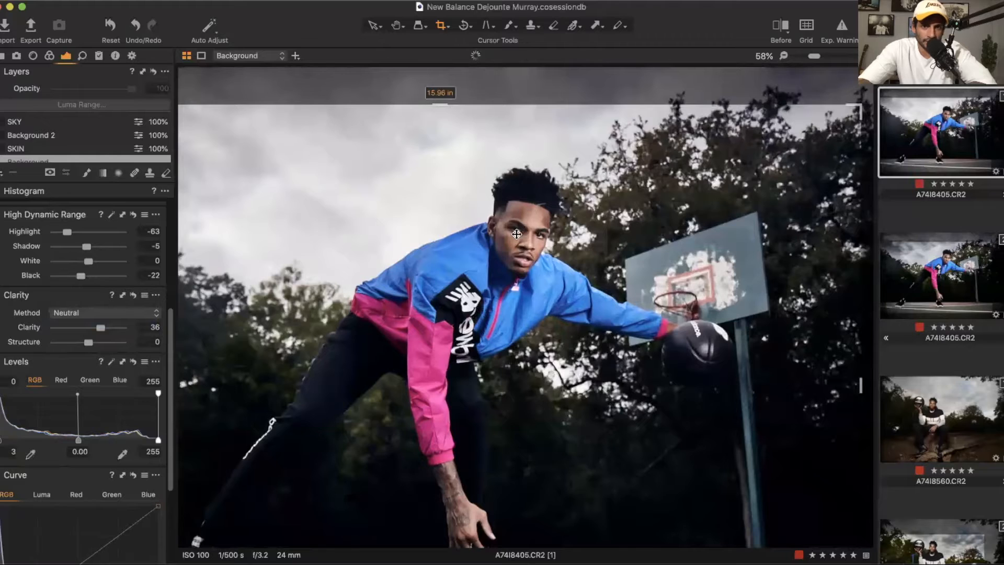
scroll(517, 234, "down", 5)
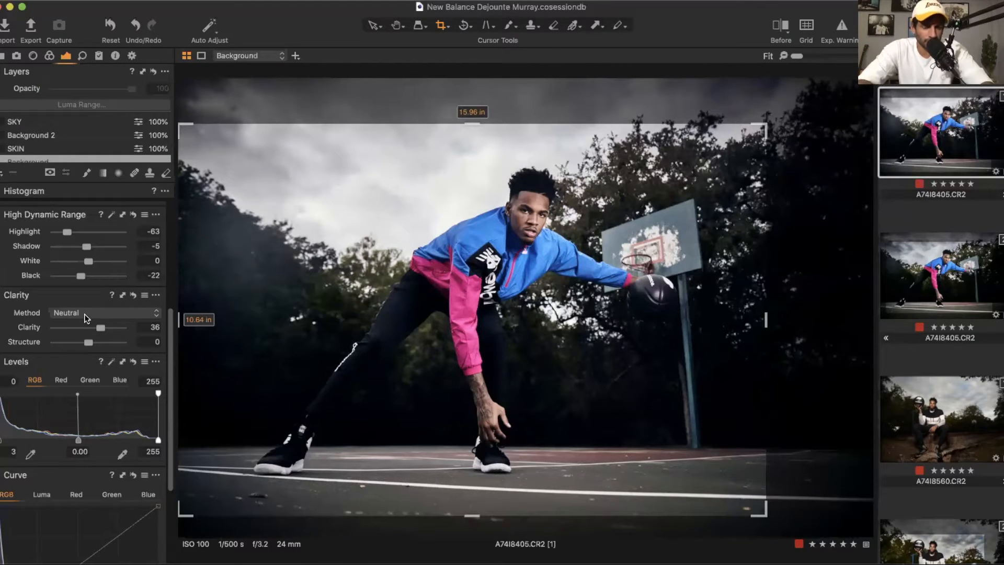
scroll(99, 341, "up", 6)
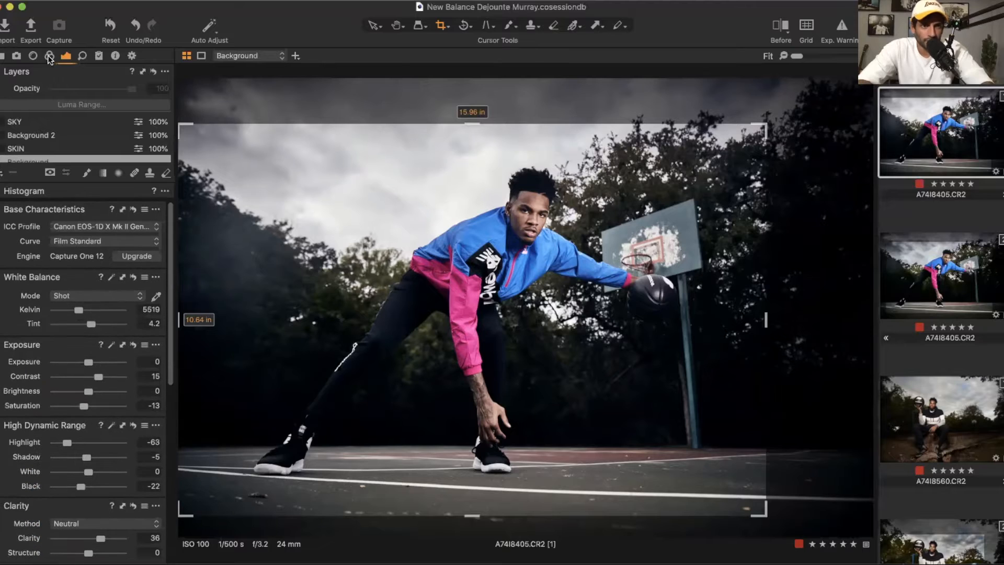
left_click(72, 241)
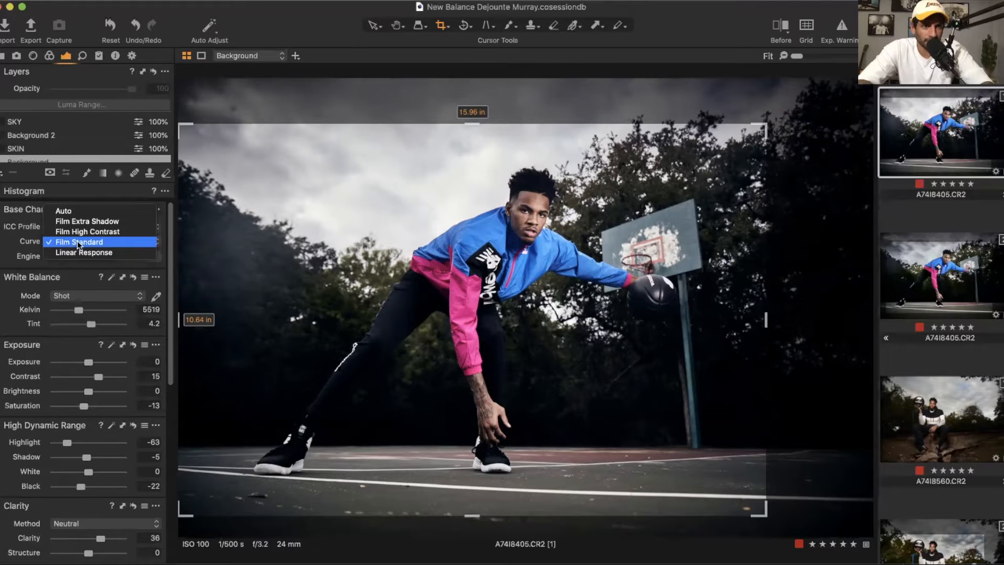
left_click(77, 242)
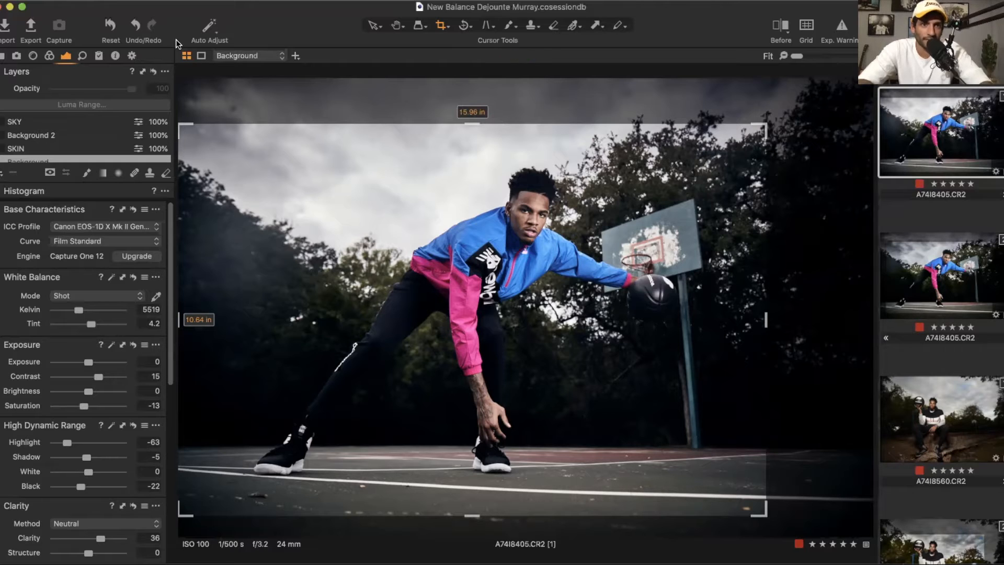
Step: Nudge the 3-way color balance shadow, midtone and highlight wheels for a subtle color grade
left_click(49, 56)
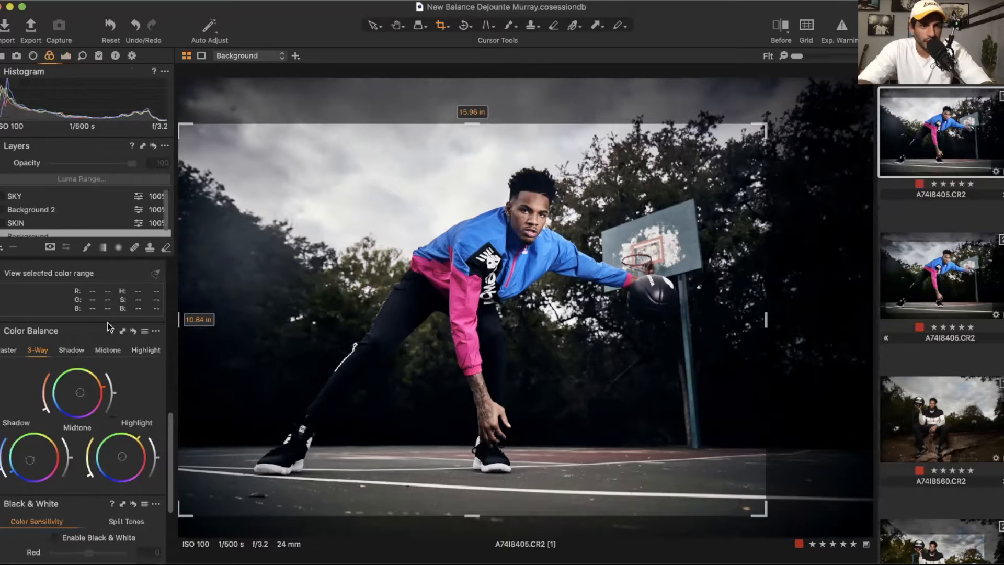
scroll(116, 406, "down", 3)
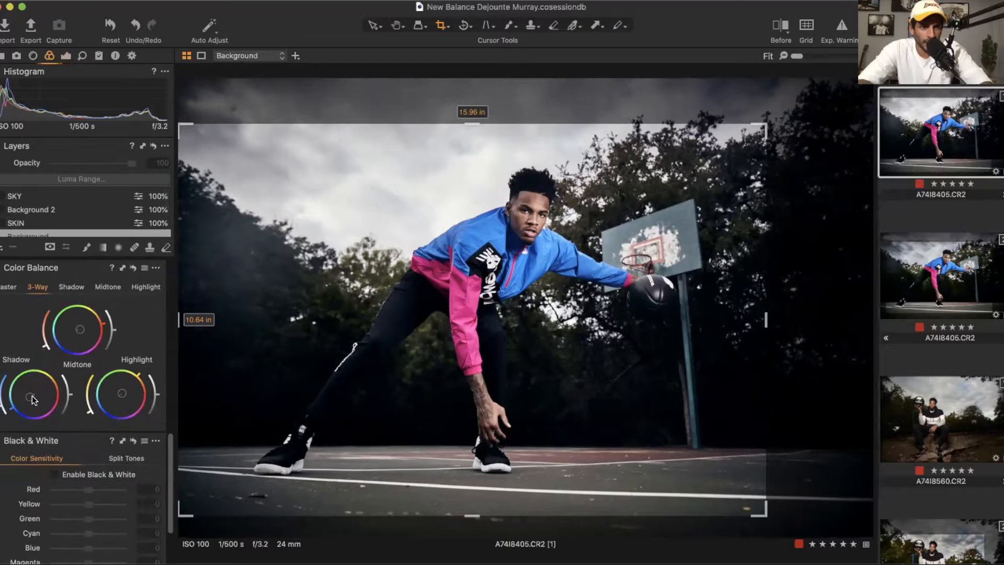
left_click_drag(31, 400, 34, 394)
left_click_drag(79, 330, 78, 330)
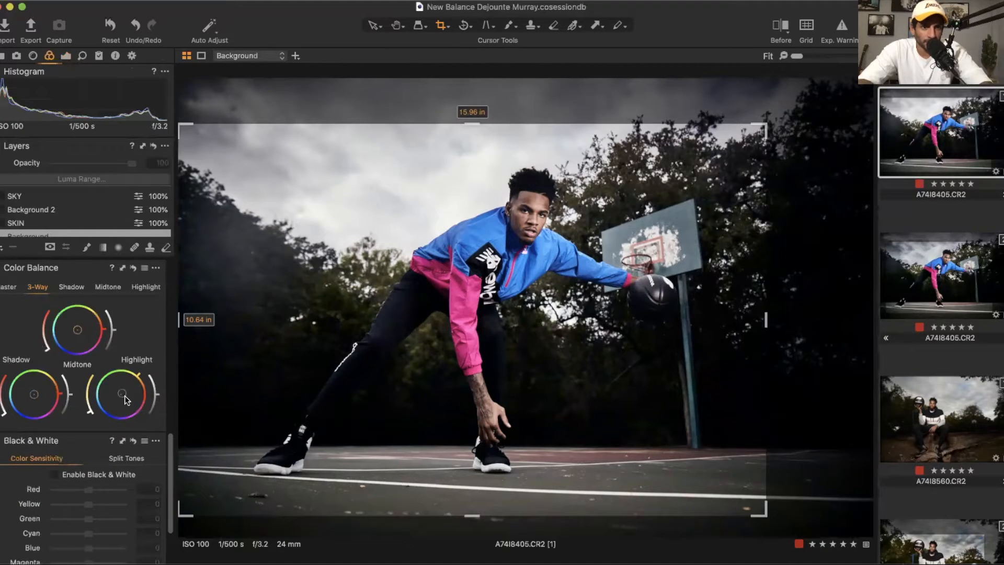
left_click_drag(127, 399, 124, 393)
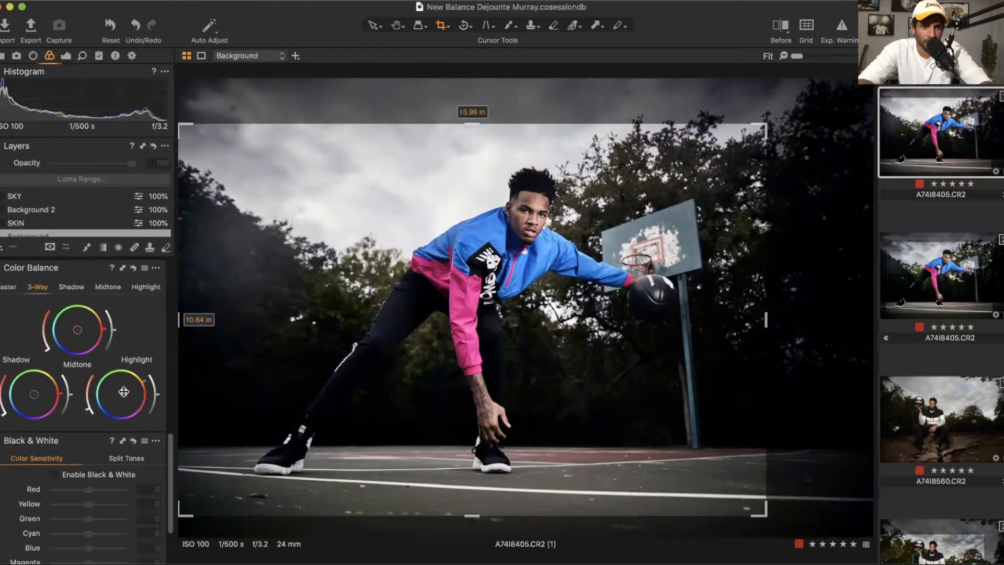
left_click_drag(78, 329, 79, 328)
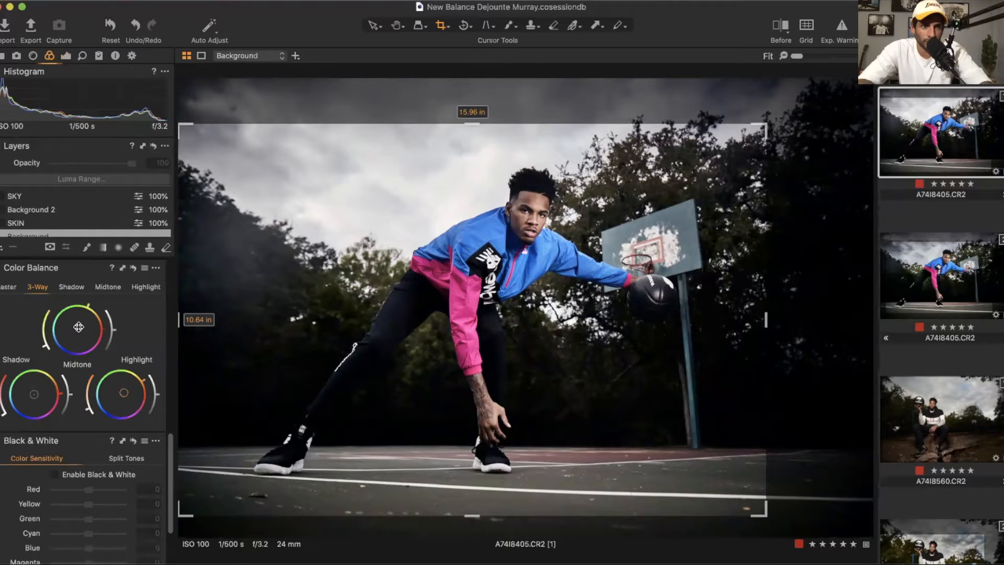
left_click_drag(33, 395, 31, 397)
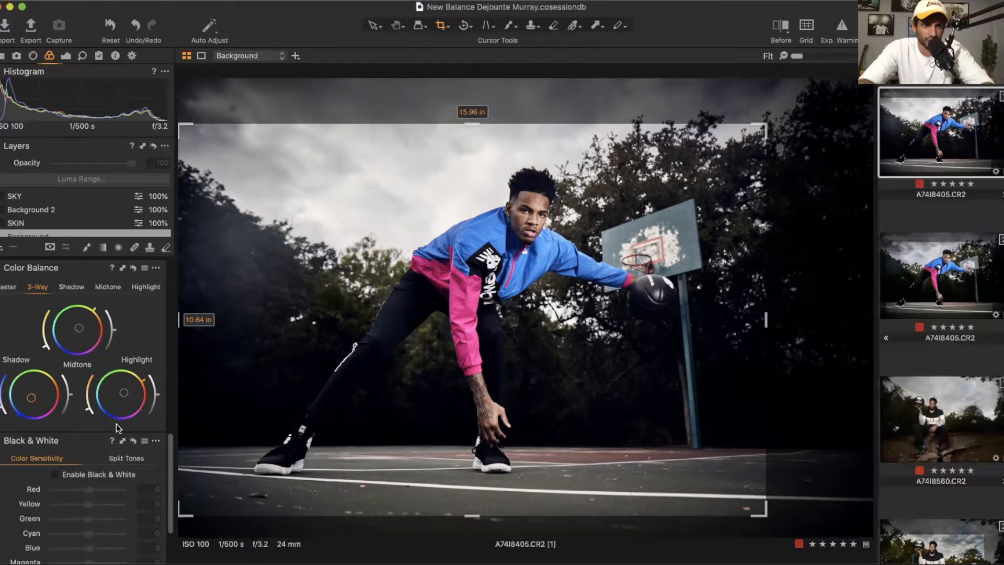
Step: Lower the Blue channel's Levels output white point to 252
scroll(116, 423, "down", 2)
scroll(116, 423, "up", 10)
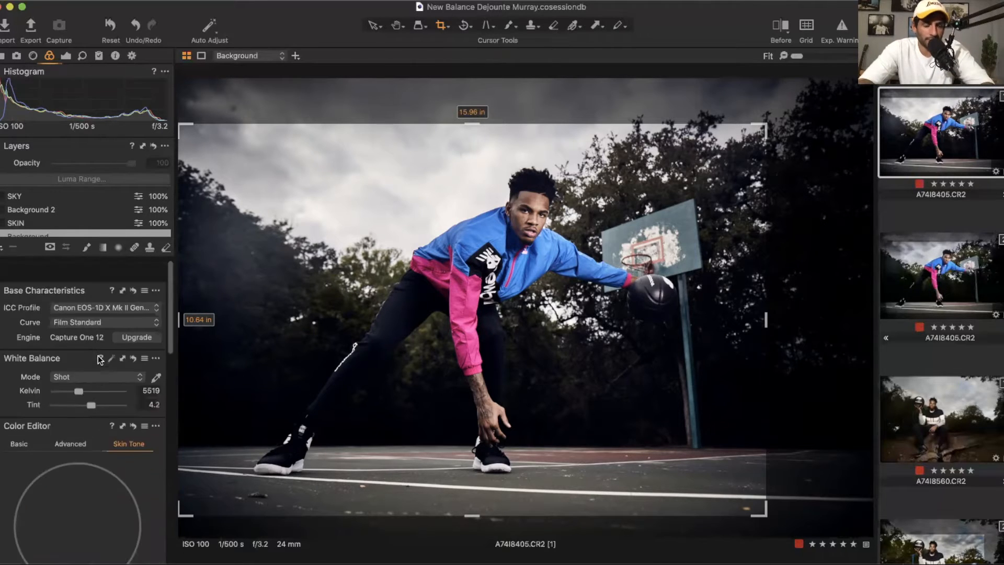
left_click(65, 55)
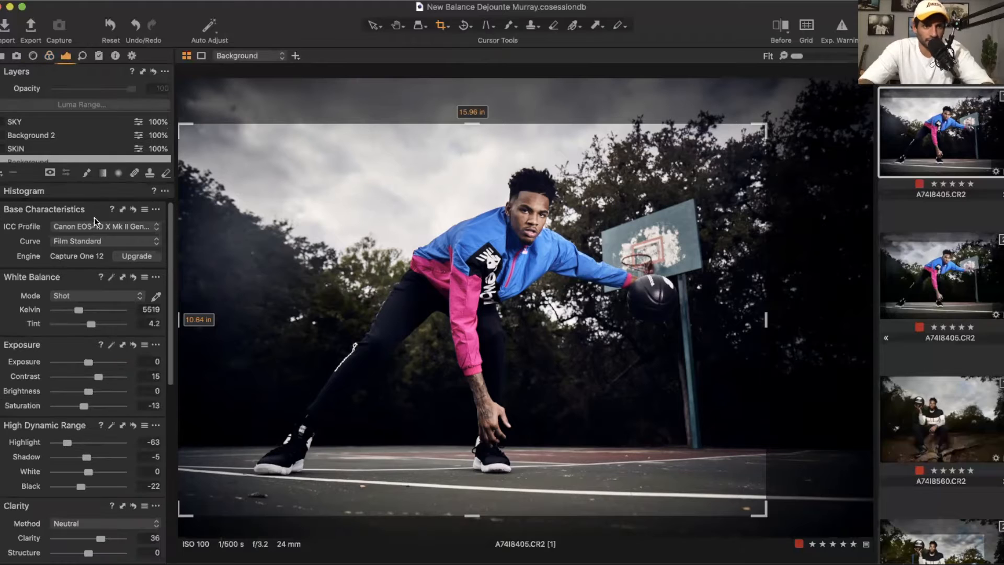
scroll(79, 150, "down", 1)
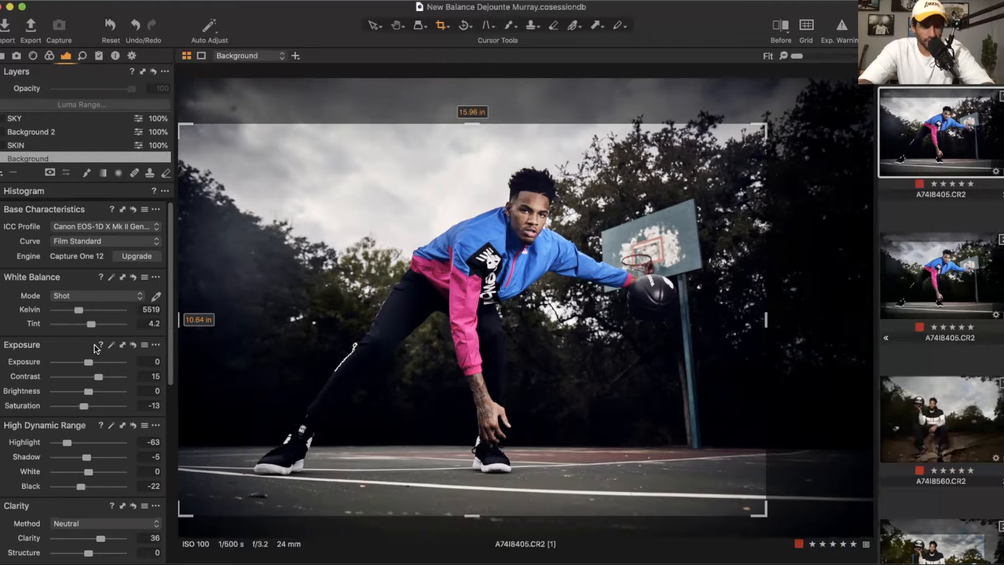
scroll(95, 339, "down", 5)
scroll(95, 340, "down", 4)
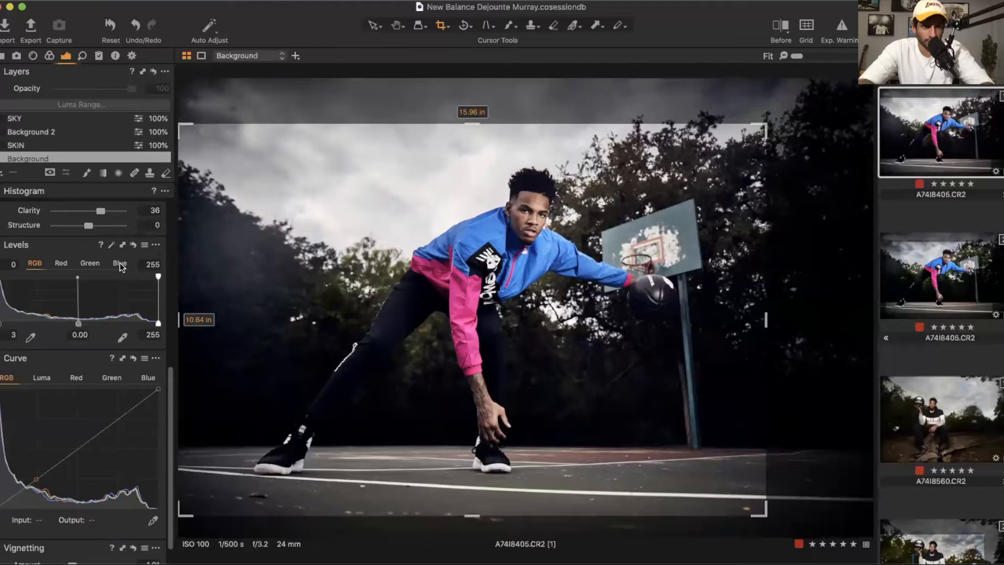
left_click(121, 263)
left_click_drag(156, 326, 151, 328)
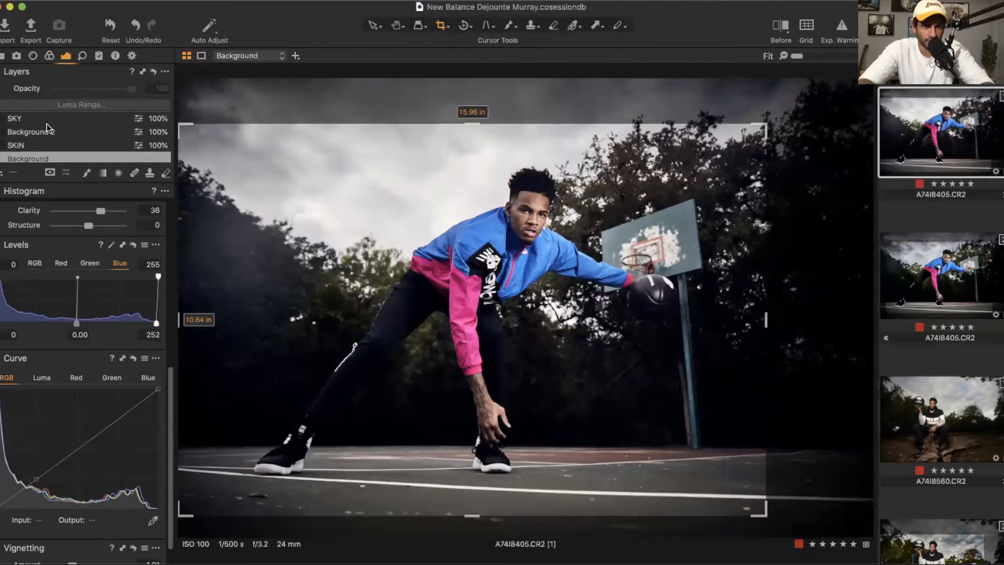
Step: Select the SKIN layer to view its adjustments
left_click(24, 144)
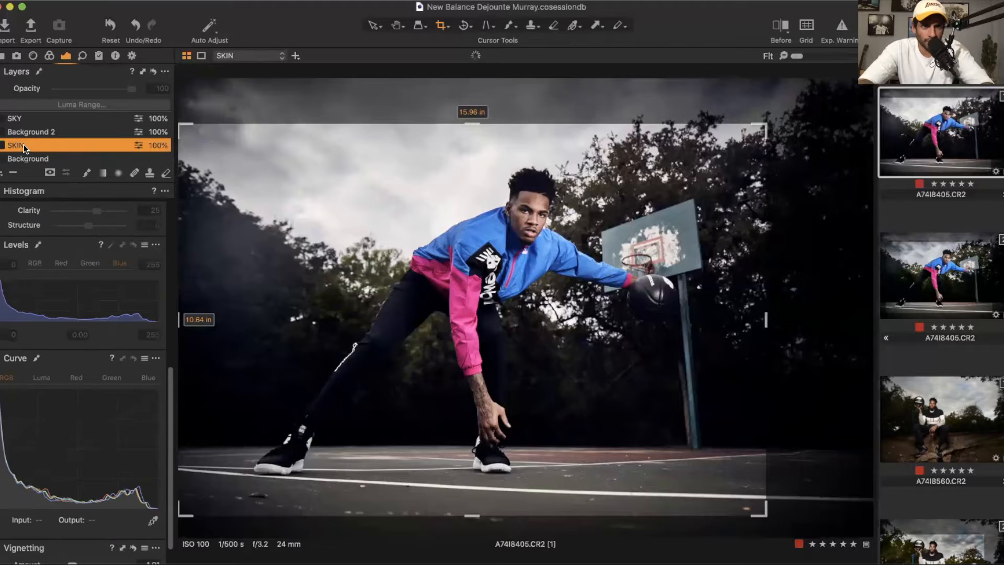
scroll(115, 325, "up", 5)
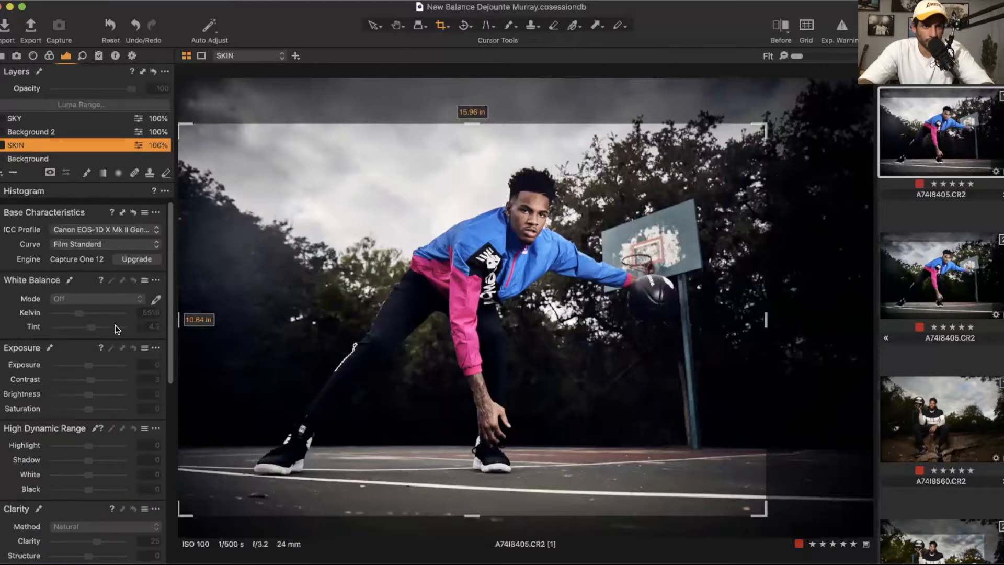
left_click(2, 174)
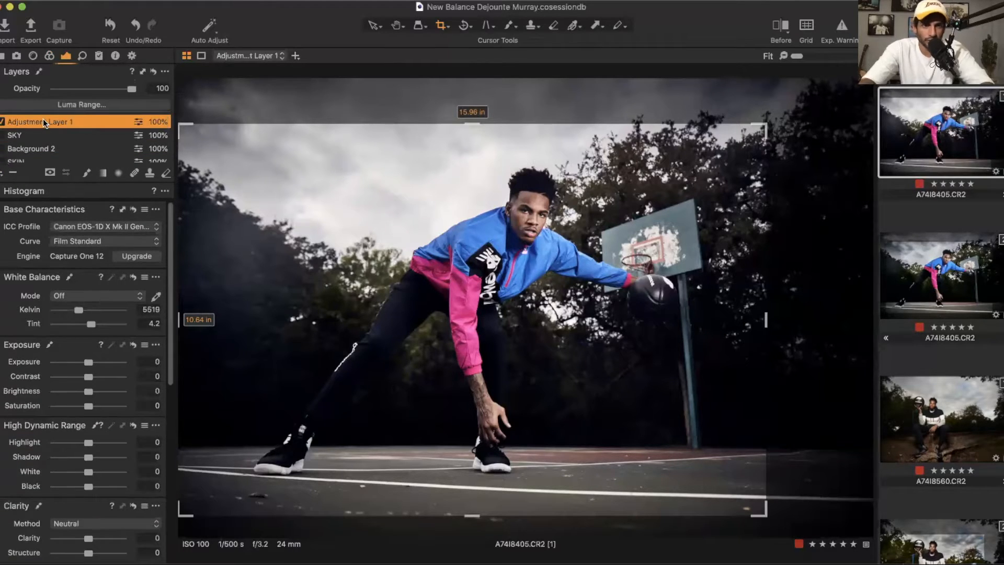
left_click(43, 119)
key("BackSpace")
Step: Select the SKIN layer again
scroll(38, 146, "down", 1)
left_click(31, 146)
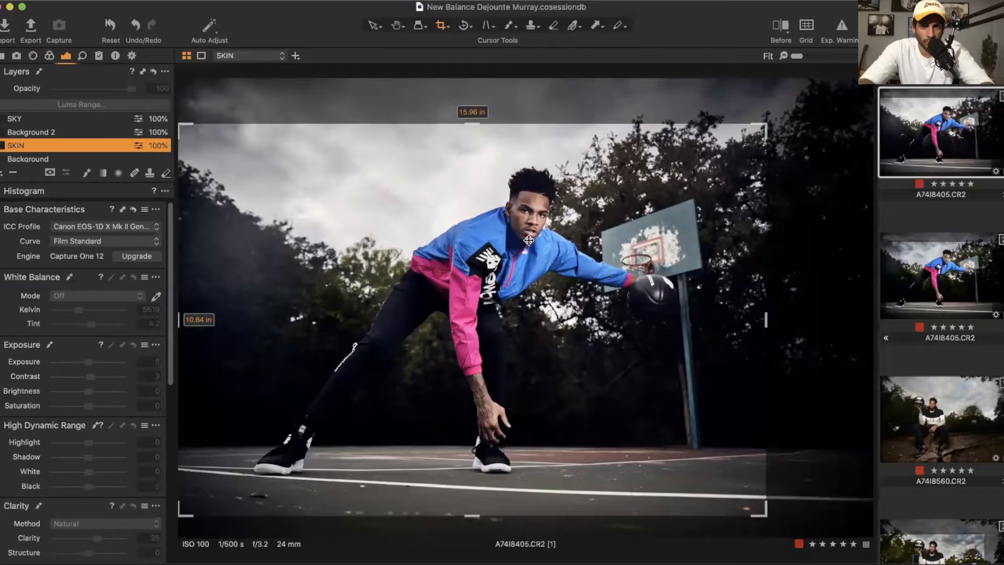
Step: Touch up the SKIN layer's mask around the eyes with the brush size set to 58
left_click(2, 145)
key("m")
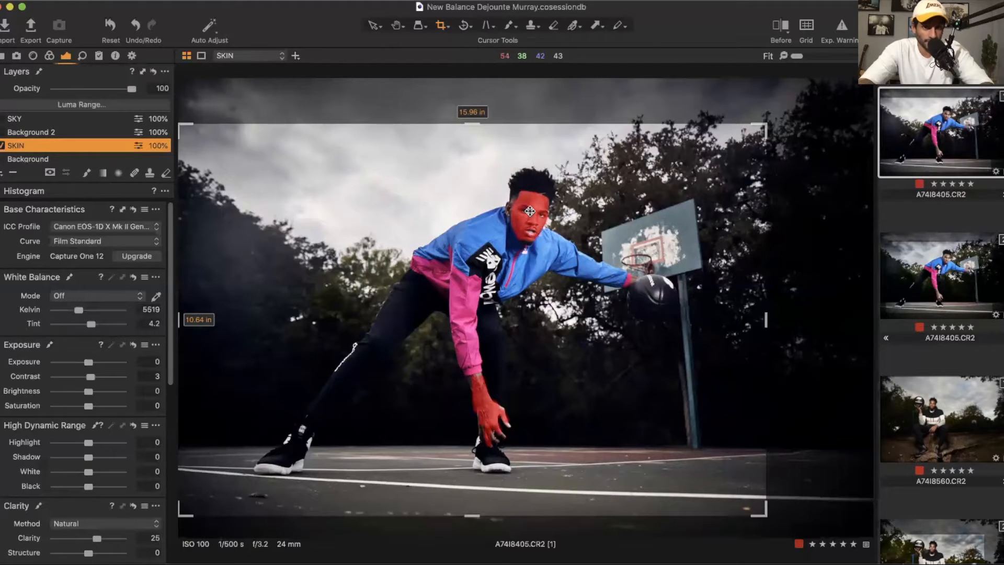
scroll(526, 211, "up", 5)
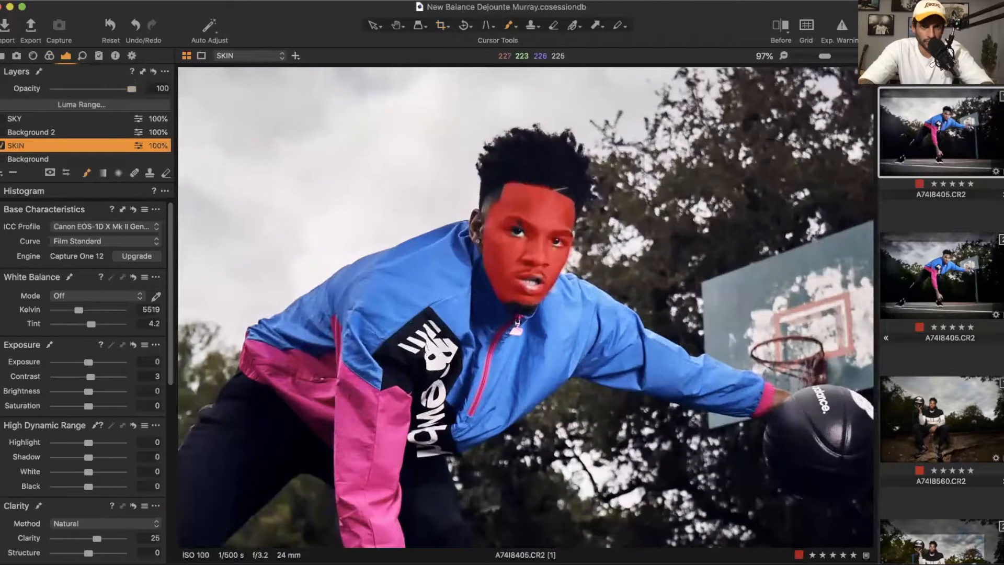
right_click(400, 166)
left_click_drag(399, 162, 375, 162)
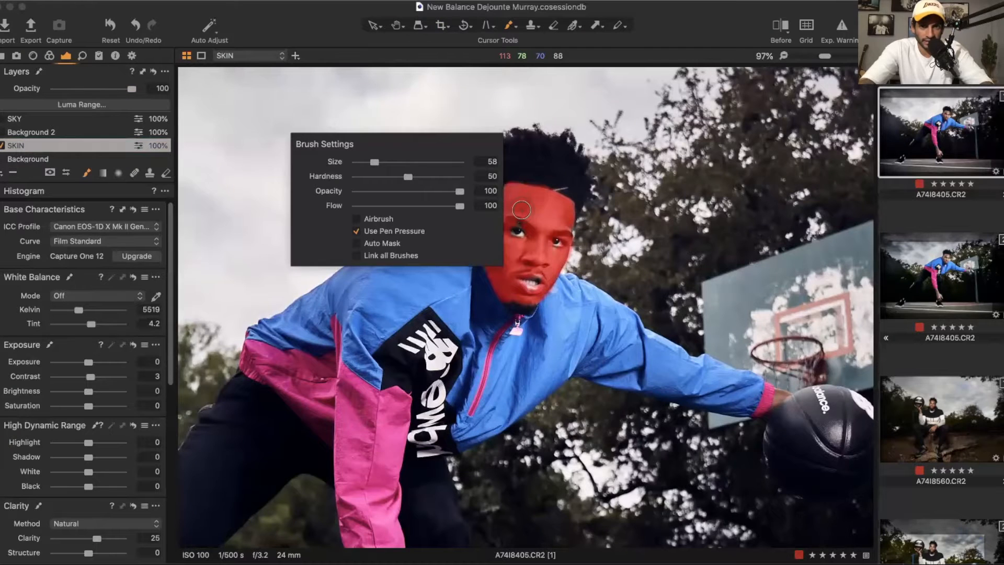
scroll(522, 211, "up", 5)
left_click(521, 210)
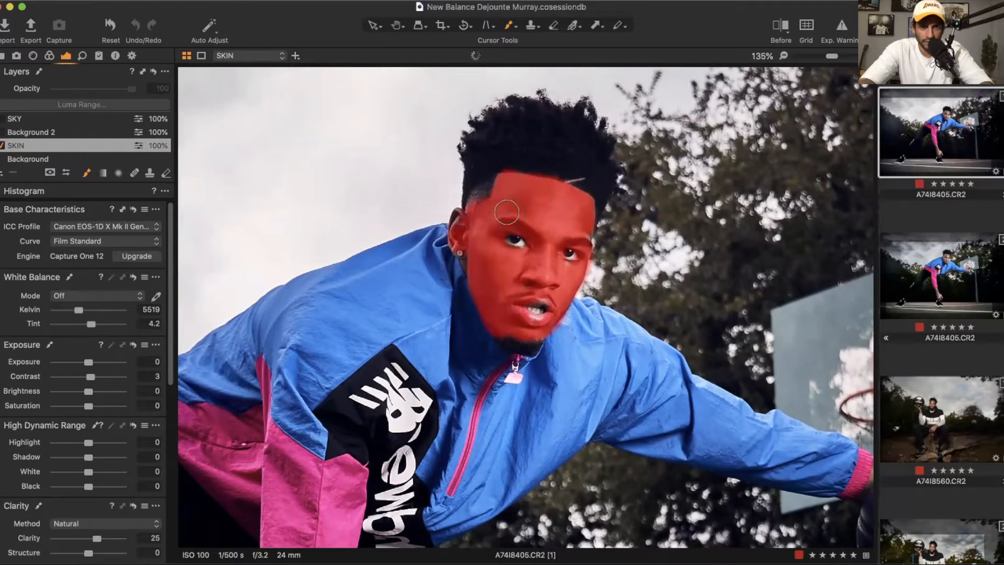
left_click(564, 267)
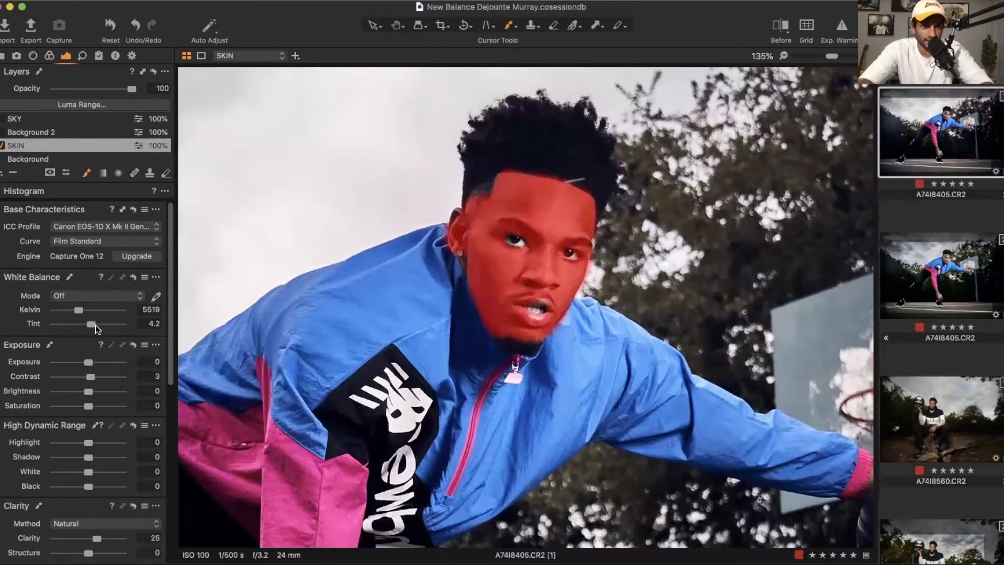
key("m")
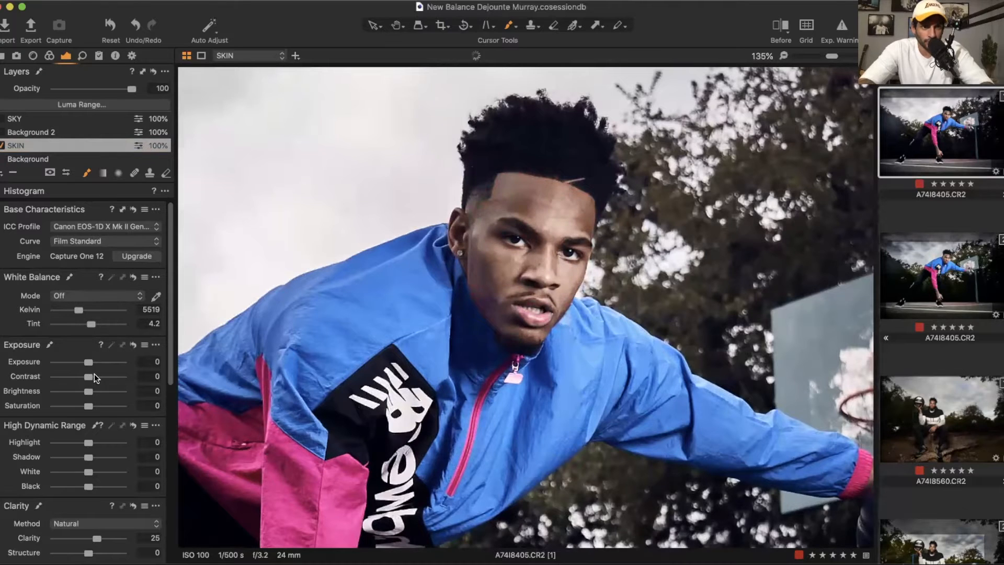
Step: On the SKIN layer, raise Contrast to 10 and set the Clarity method to Neutral
mouse_move(95, 373)
left_mouse_down()
mouse_move(107, 381)
mouse_move(98, 376)
left_mouse_up()
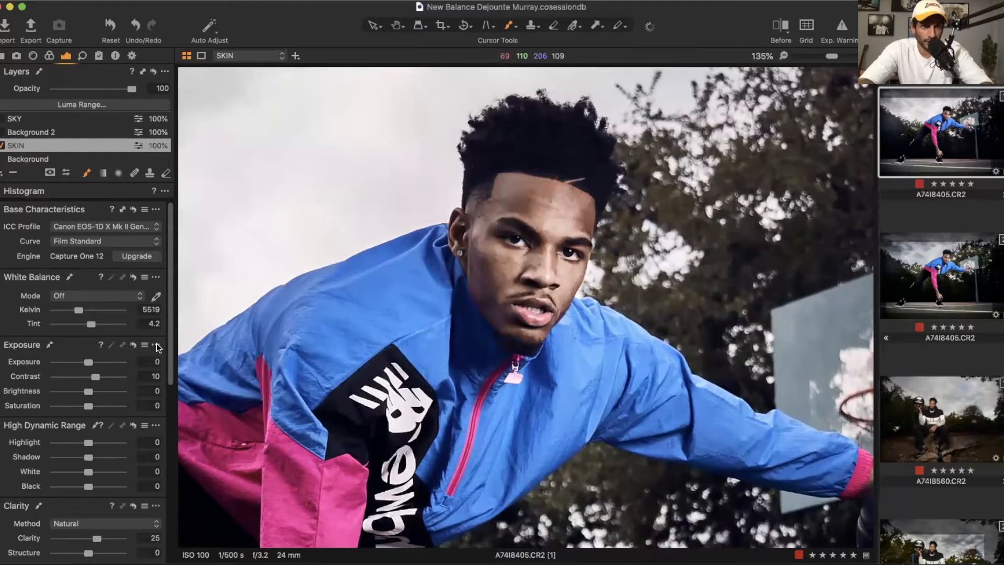
left_click(86, 524)
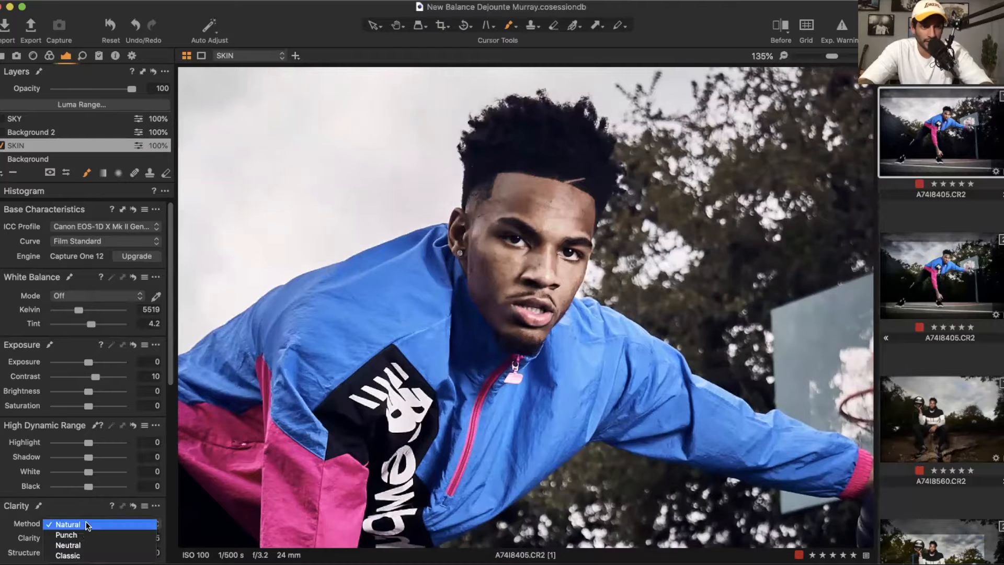
left_click(79, 545)
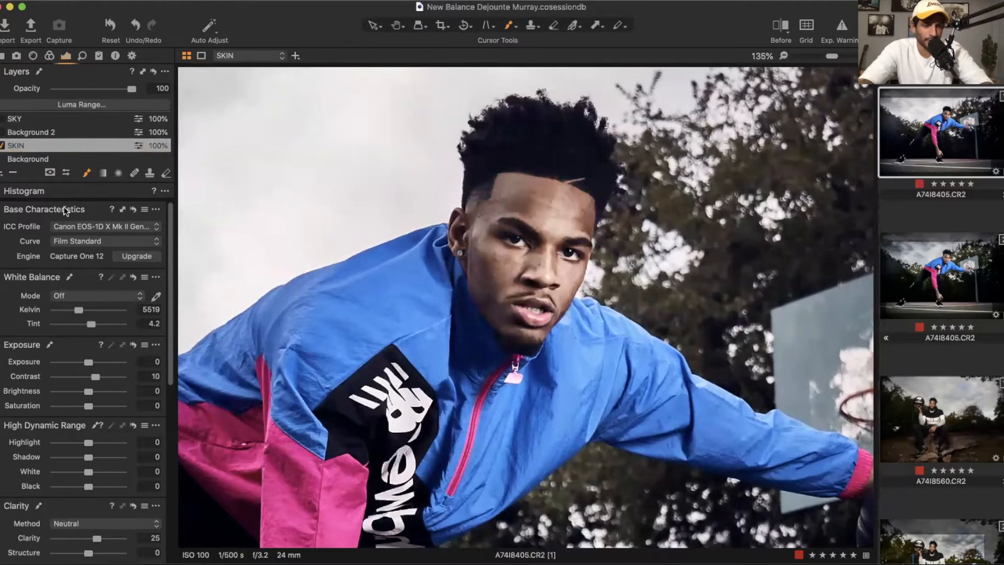
Step: Open the Skin Tone color editor and sample the skin color from the face
left_click(49, 56)
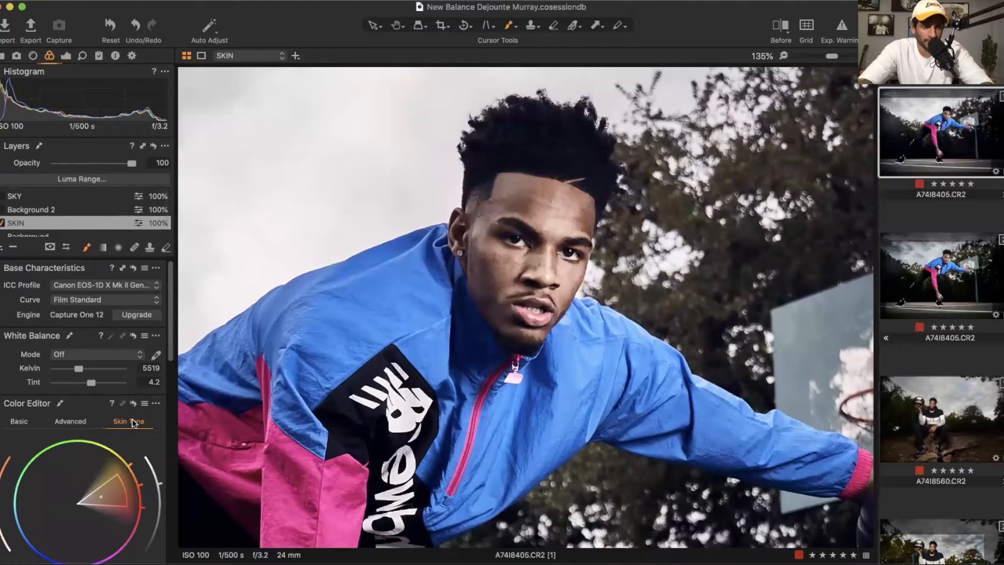
left_click(15, 421)
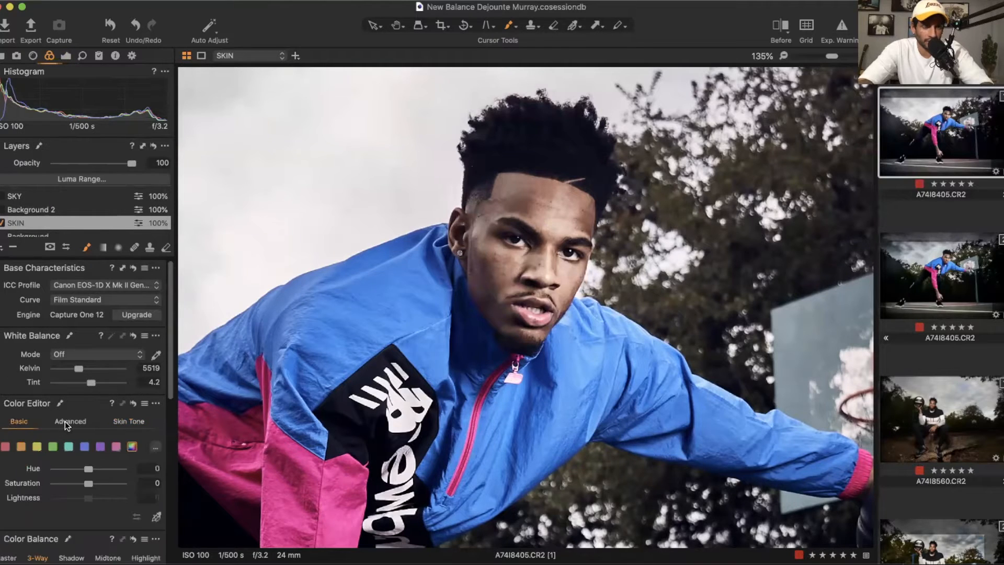
left_click(107, 421)
scroll(149, 502, "down", 2)
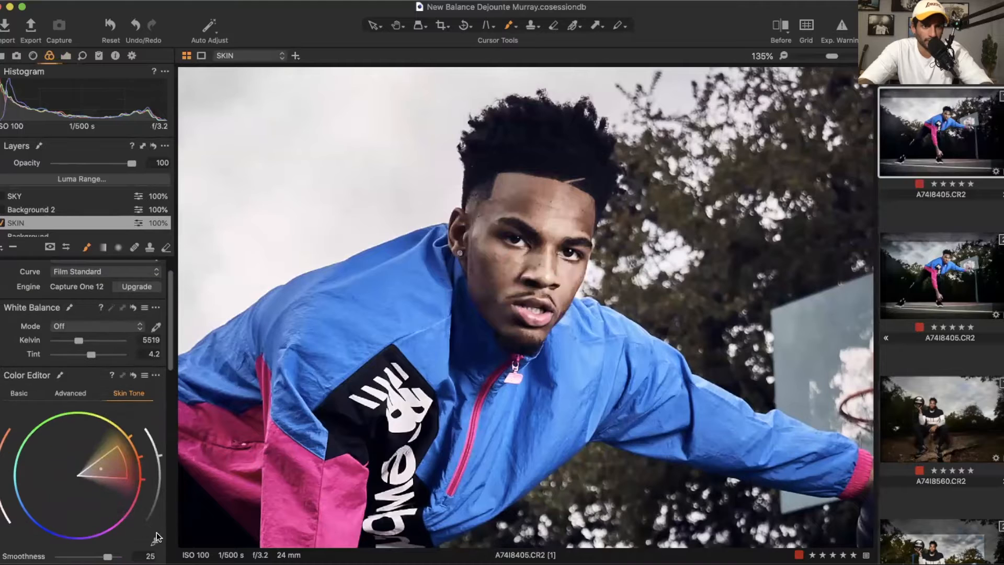
left_click(519, 255)
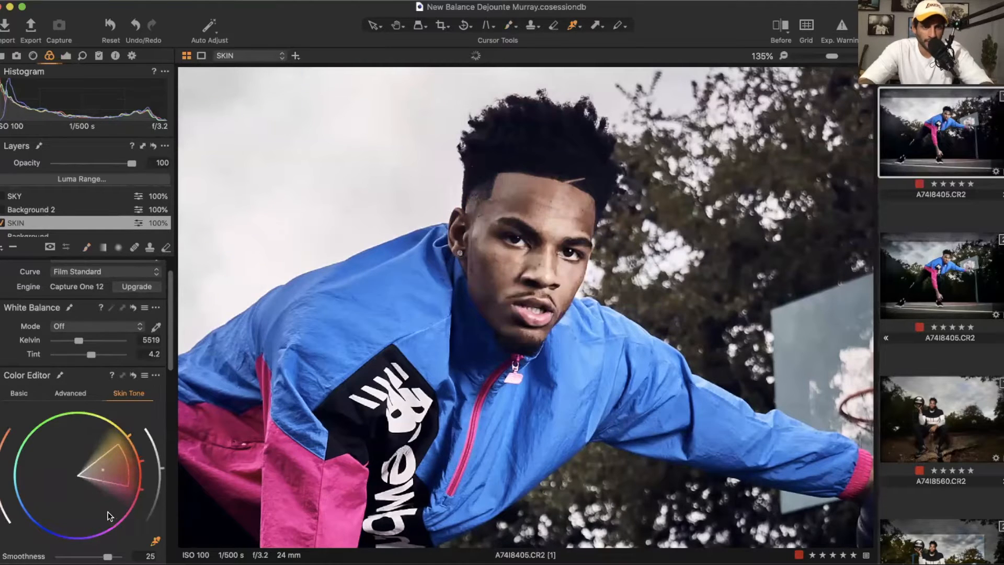
Step: Preview the selected skin color range and narrow the selection wedge on the color wheel
scroll(109, 435, "down", 2)
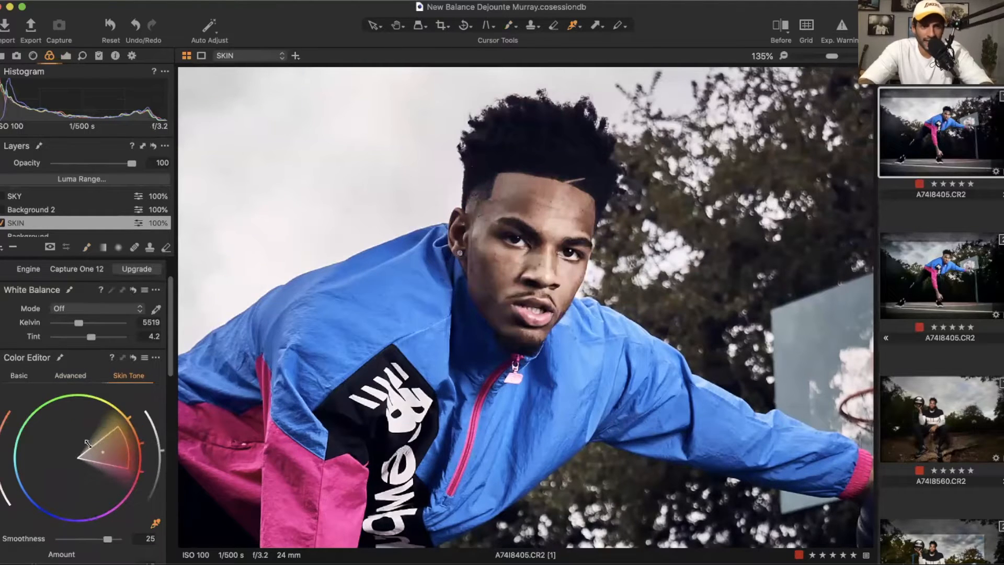
scroll(110, 450, "down", 10)
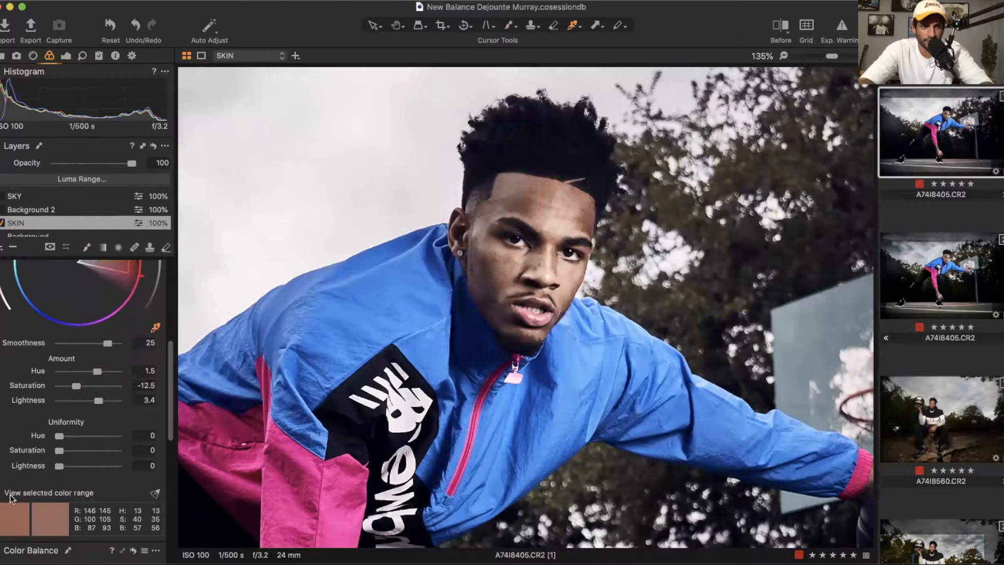
left_click(33, 496)
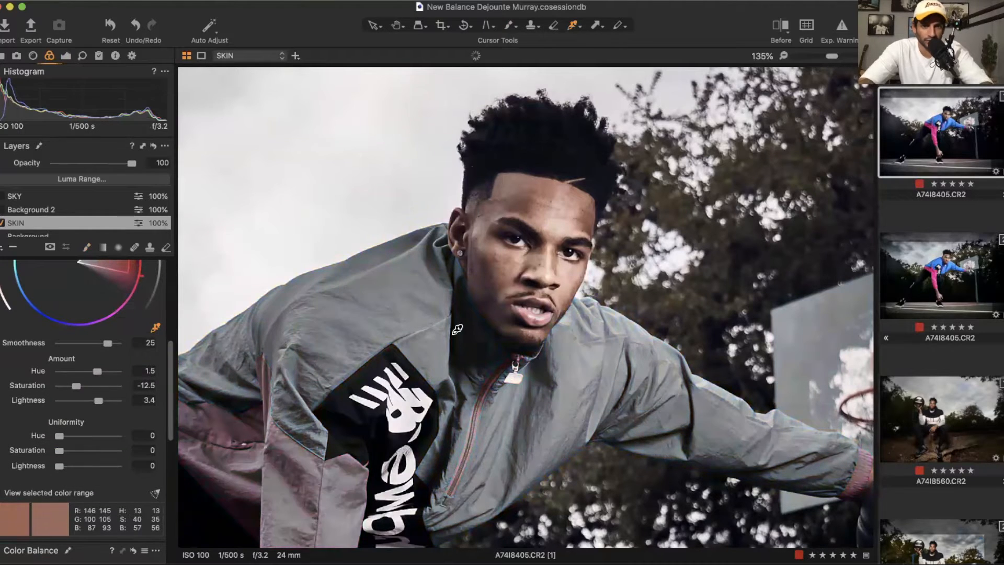
key("super+0")
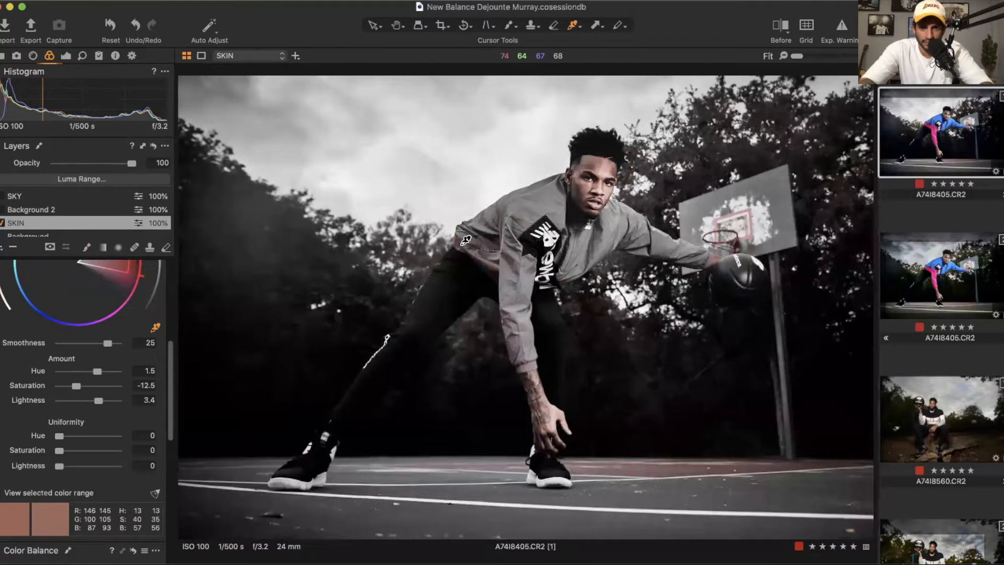
scroll(465, 240, "up", 5)
scroll(465, 240, "down", 5)
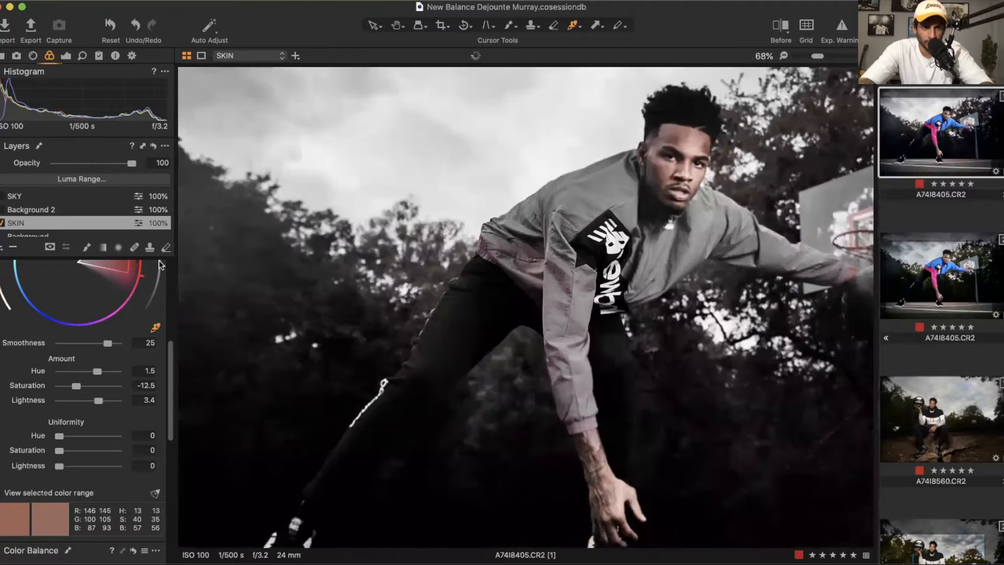
scroll(96, 291, "up", 3)
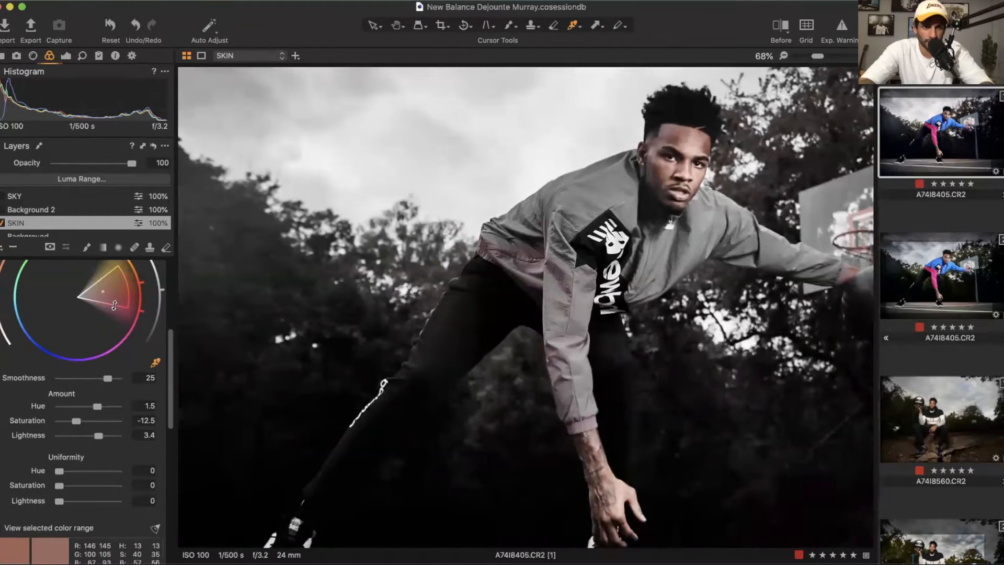
mouse_move(120, 304)
left_mouse_down()
mouse_move(118, 293)
mouse_move(111, 316)
mouse_move(119, 286)
left_mouse_up()
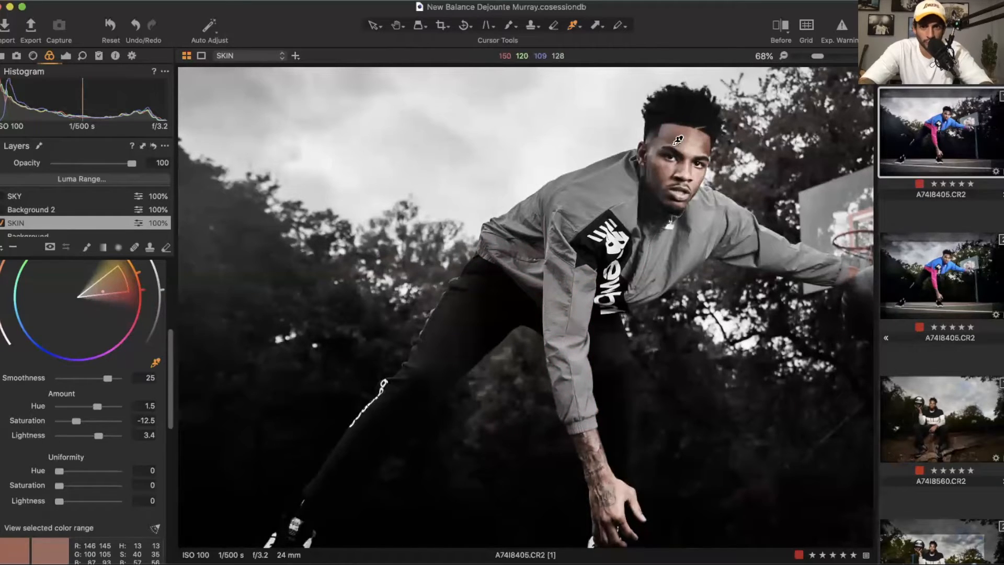
Step: Set the skin tone Saturation amount to -6.4
left_click_drag(77, 420, 110, 420)
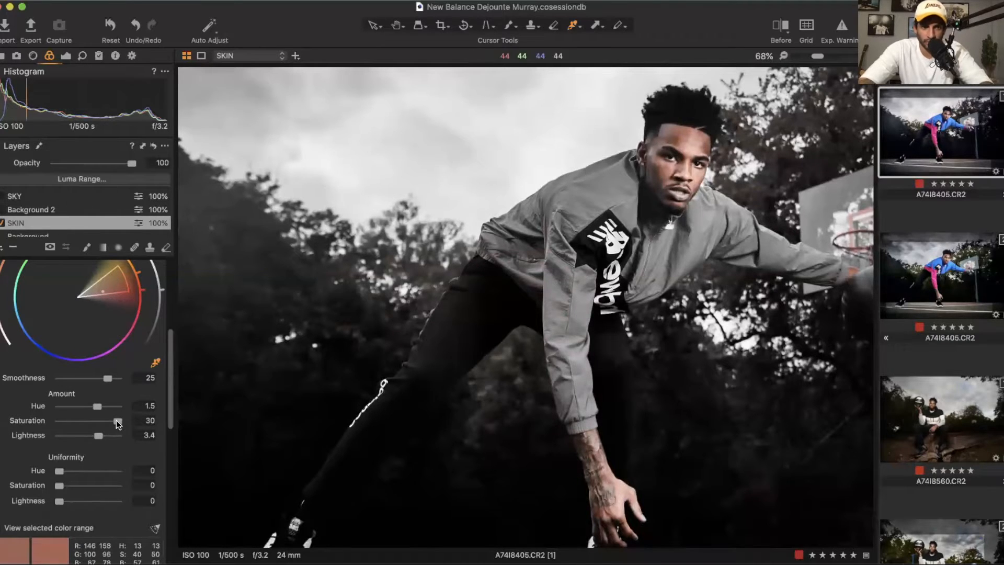
left_click_drag(116, 419, 83, 422)
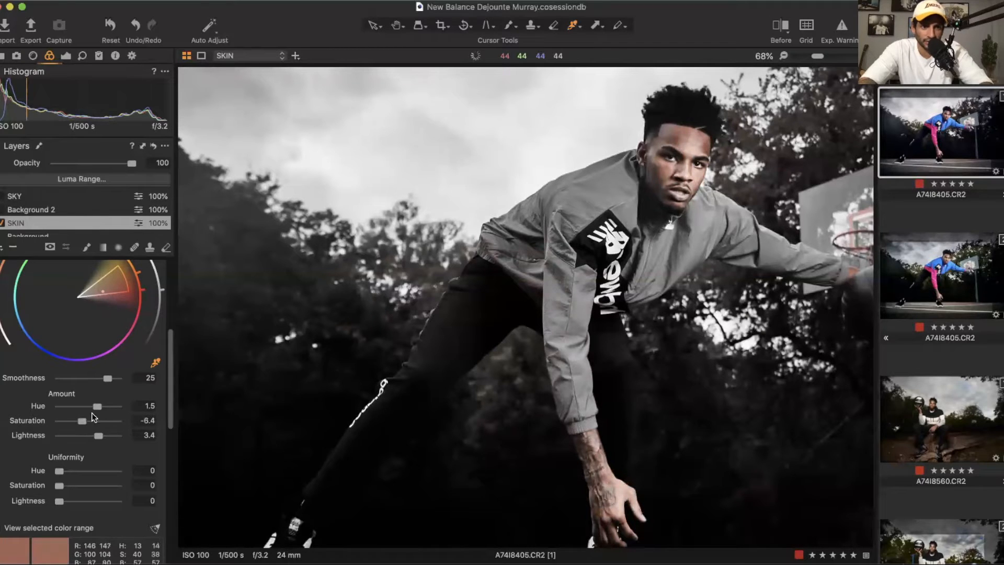
Step: Try different skin tone Hue amounts, then set Hue back to 1.5
left_click_drag(95, 406, 11, 405)
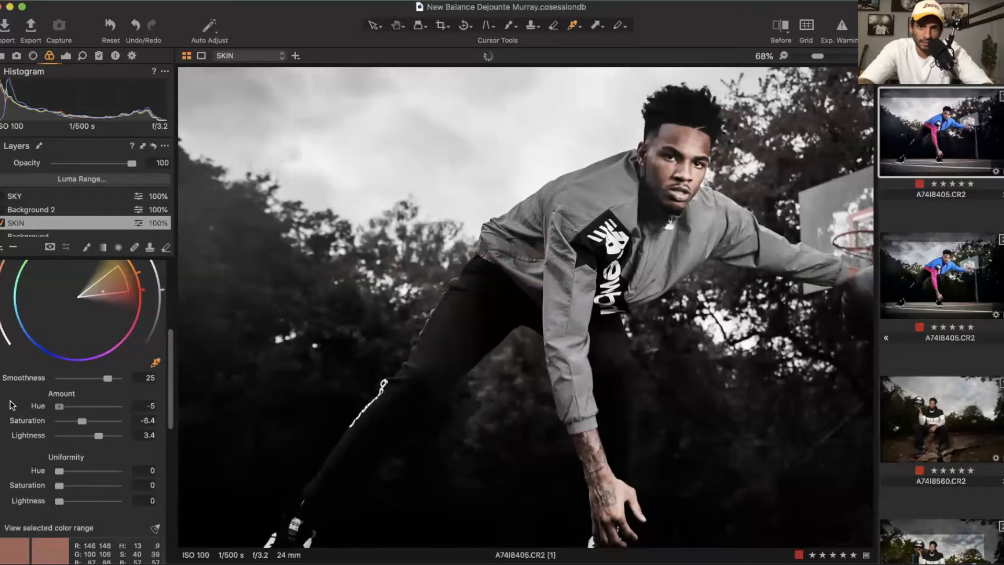
scroll(656, 155, "up", 5)
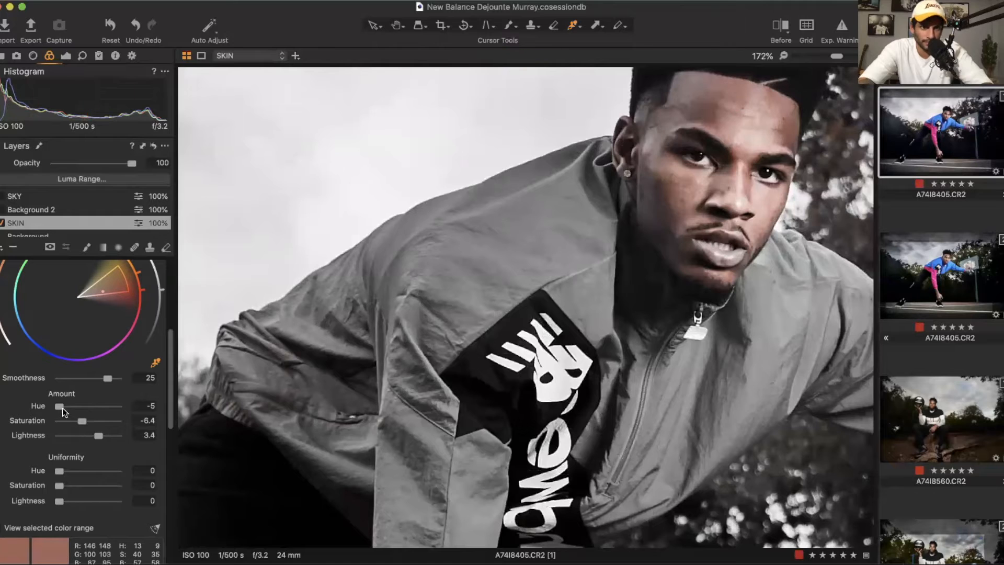
left_click_drag(85, 410, 130, 408)
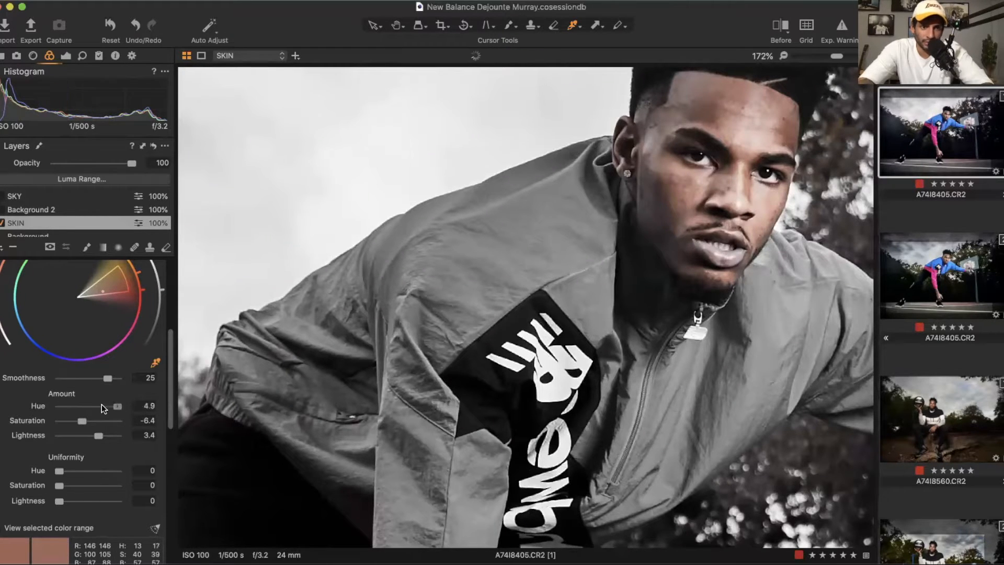
left_click_drag(90, 406, 98, 406)
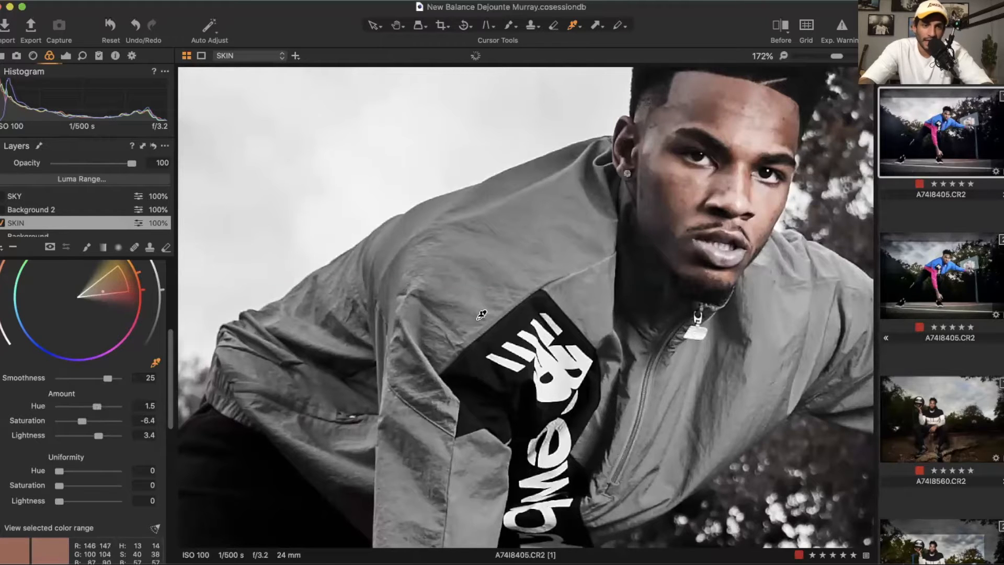
Step: Turn off the selected color range preview to view the full-color image
key("super+0")
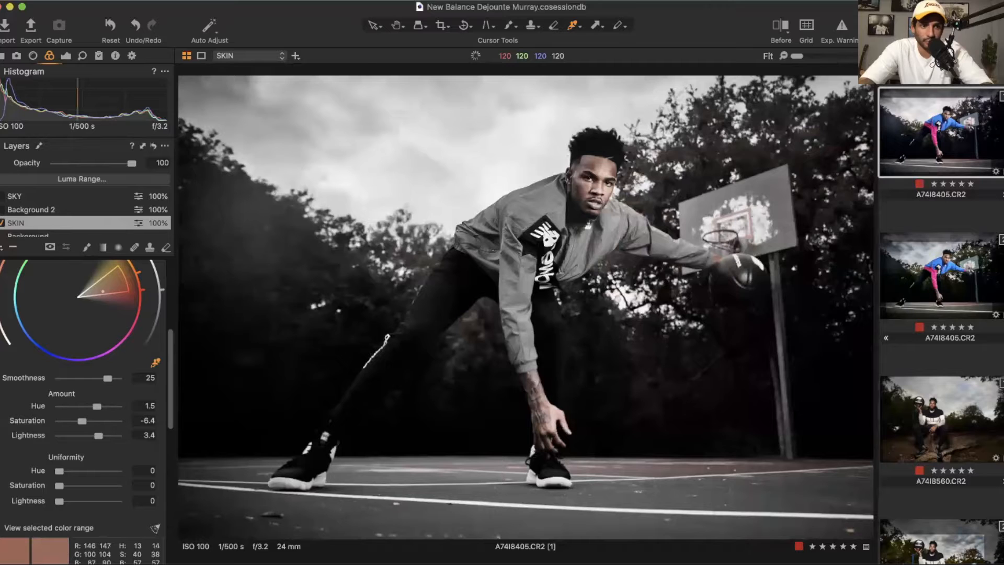
left_click(1, 527)
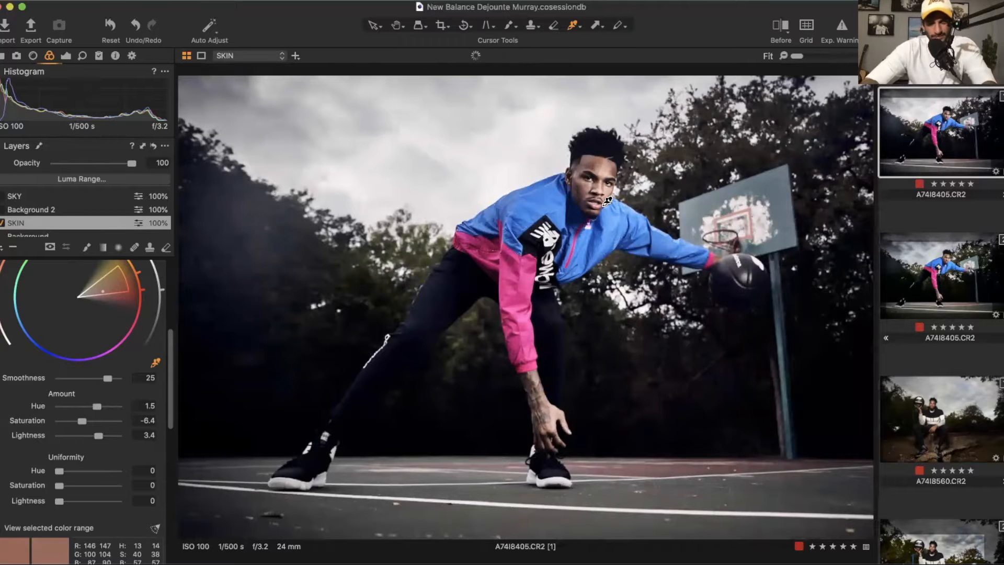
scroll(116, 309, "up", 6)
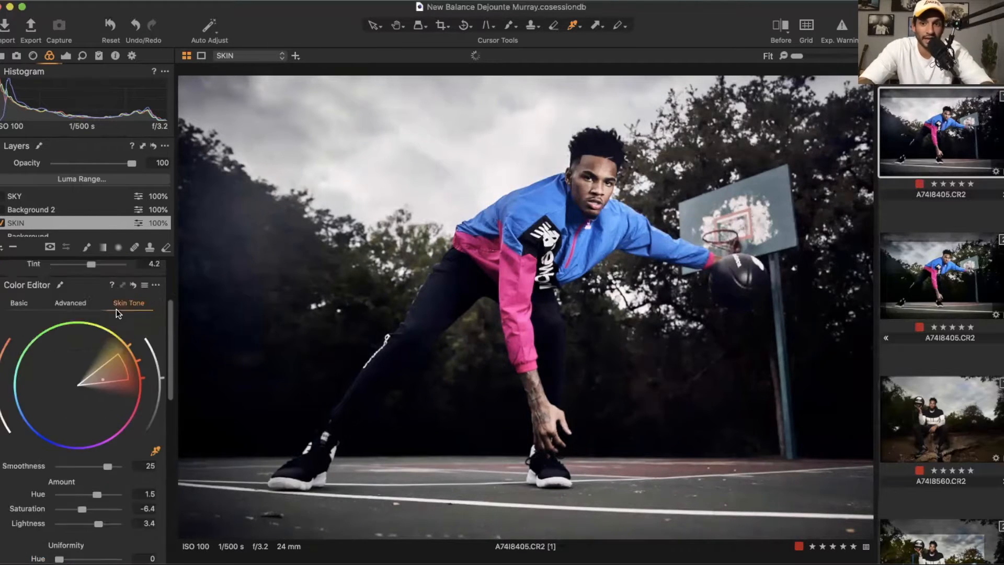
scroll(55, 224, "down", 1)
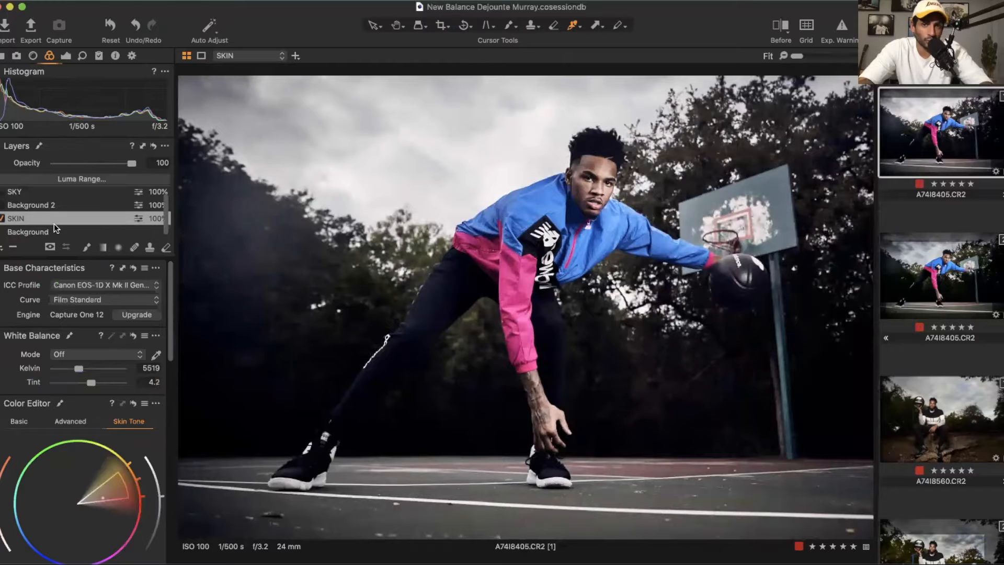
scroll(54, 224, "down", 1)
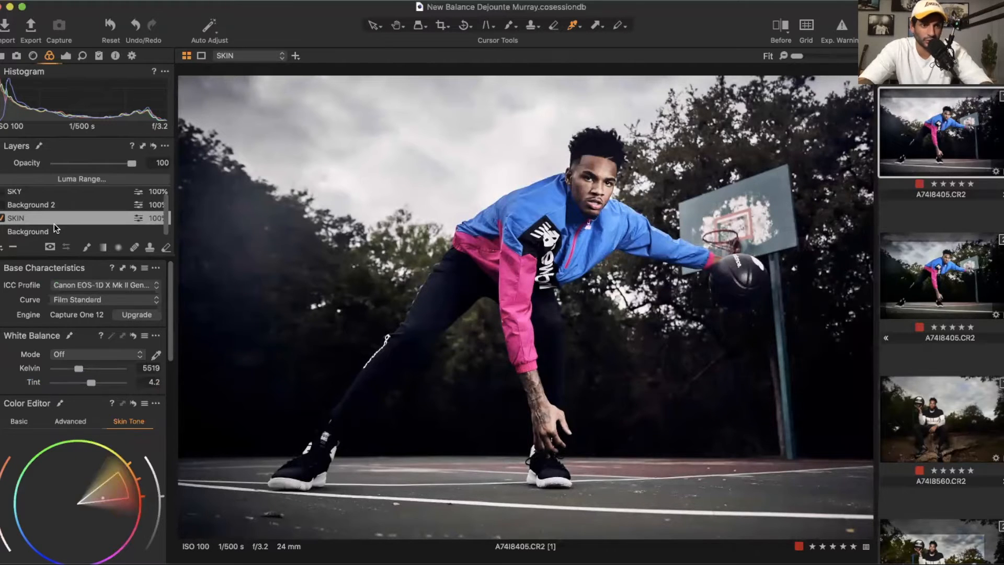
Step: Select the Background 2 layer and display its mask
left_click(40, 230)
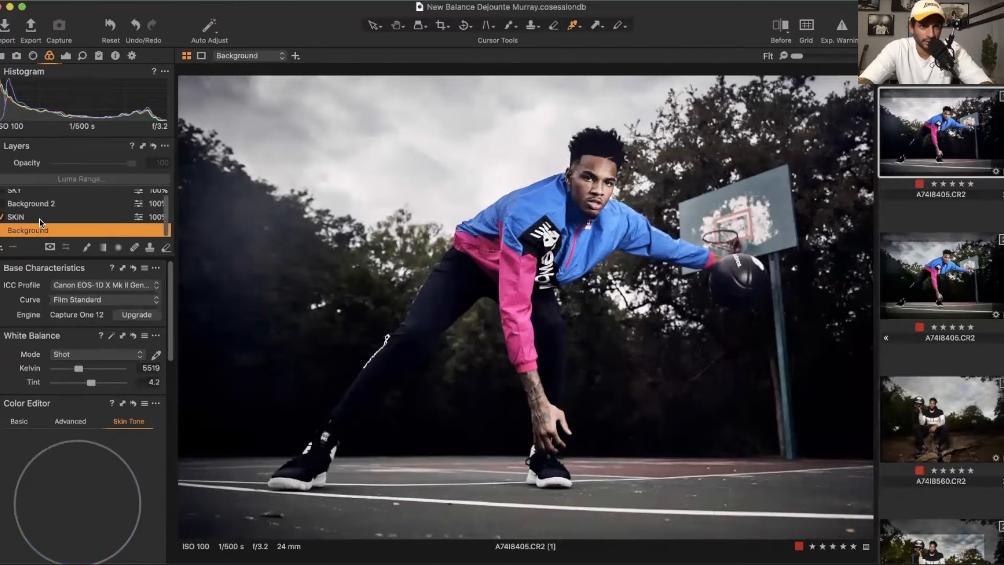
left_click(39, 219)
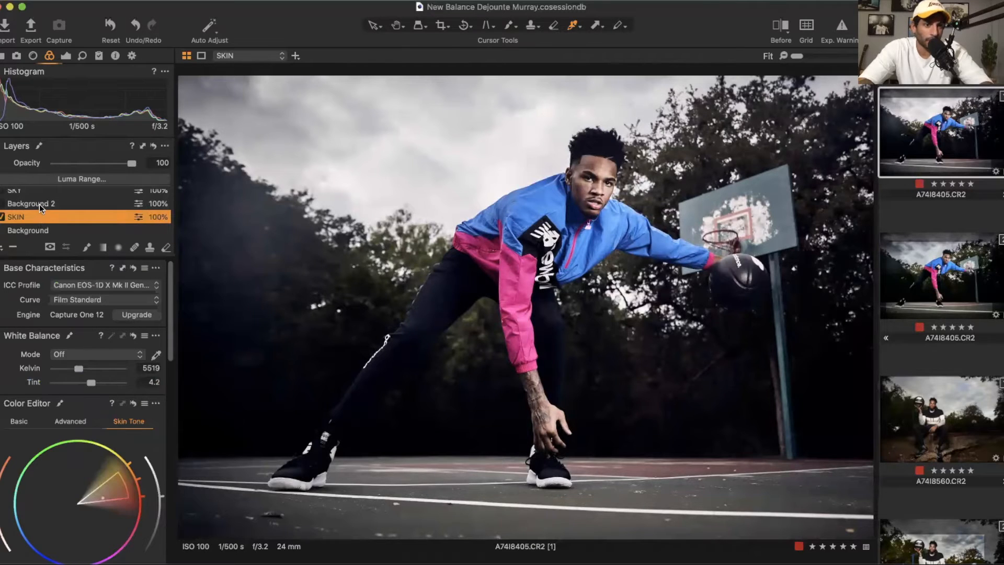
left_click(40, 203)
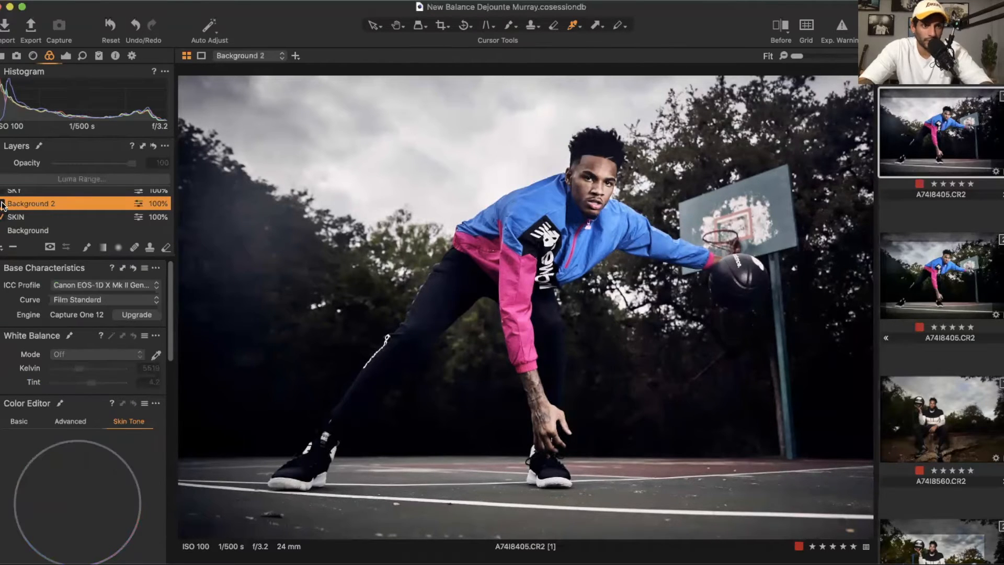
key("m")
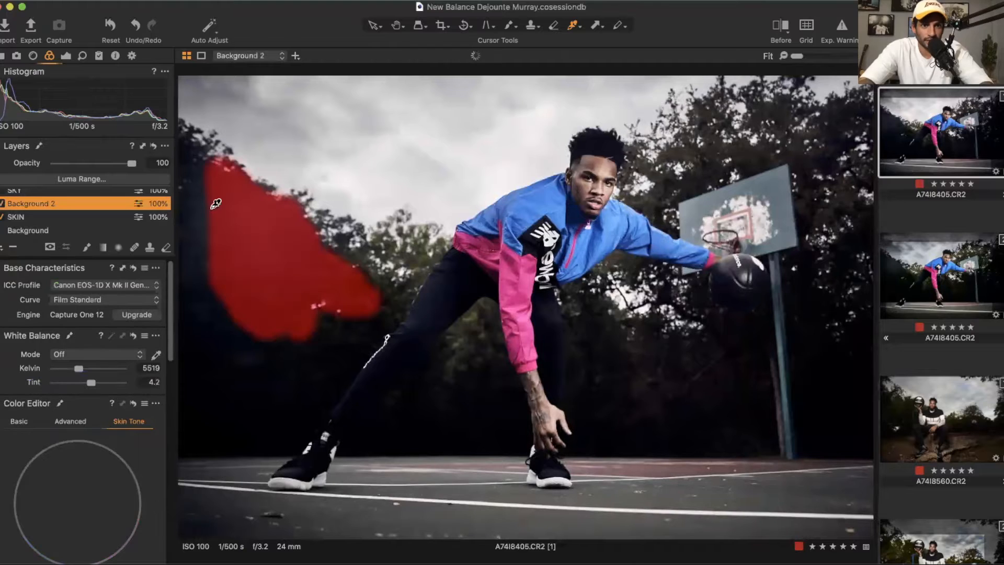
Step: Toggle the Background 2 layer off and back on to compare its effect
left_click(3, 206)
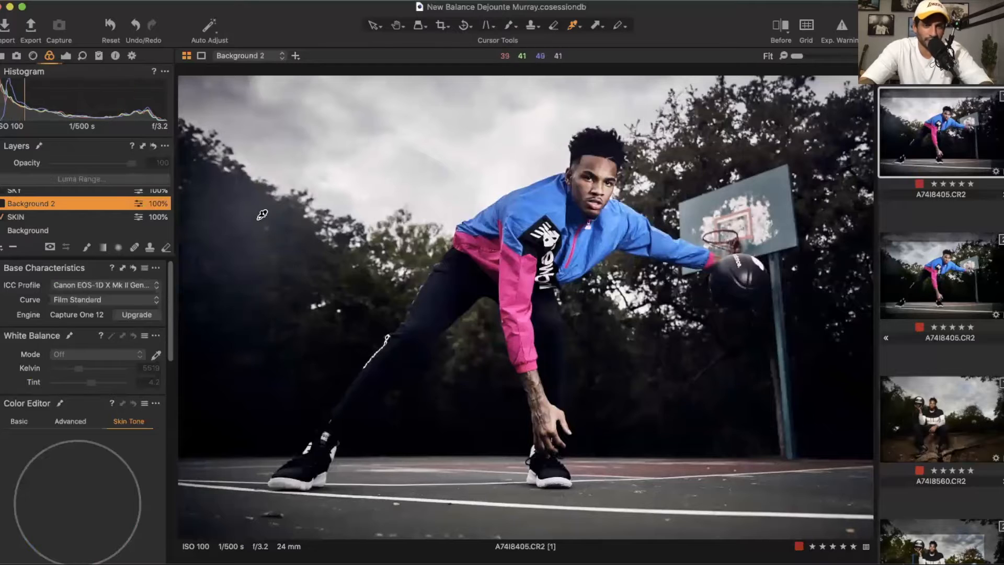
left_click(2, 205)
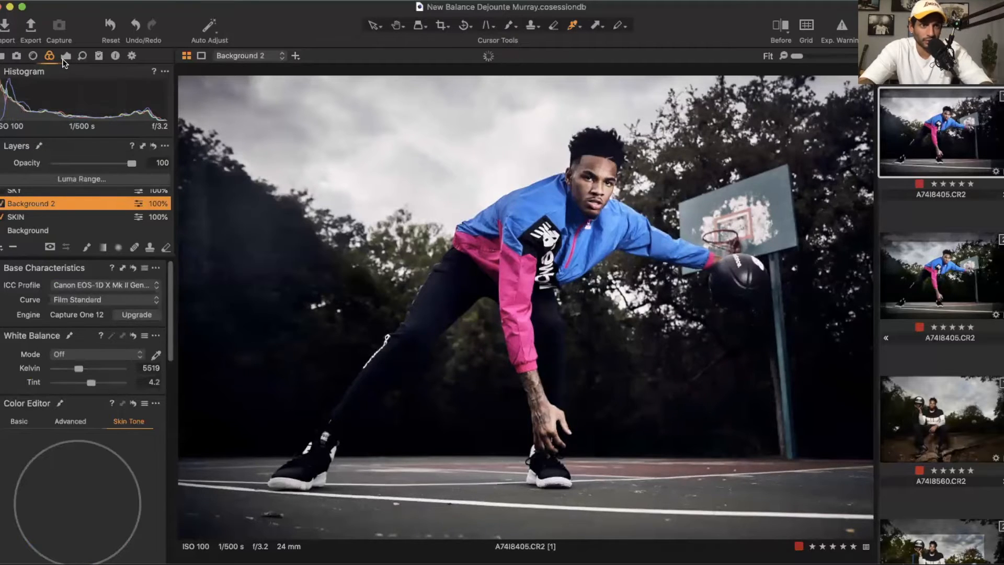
left_click(65, 55)
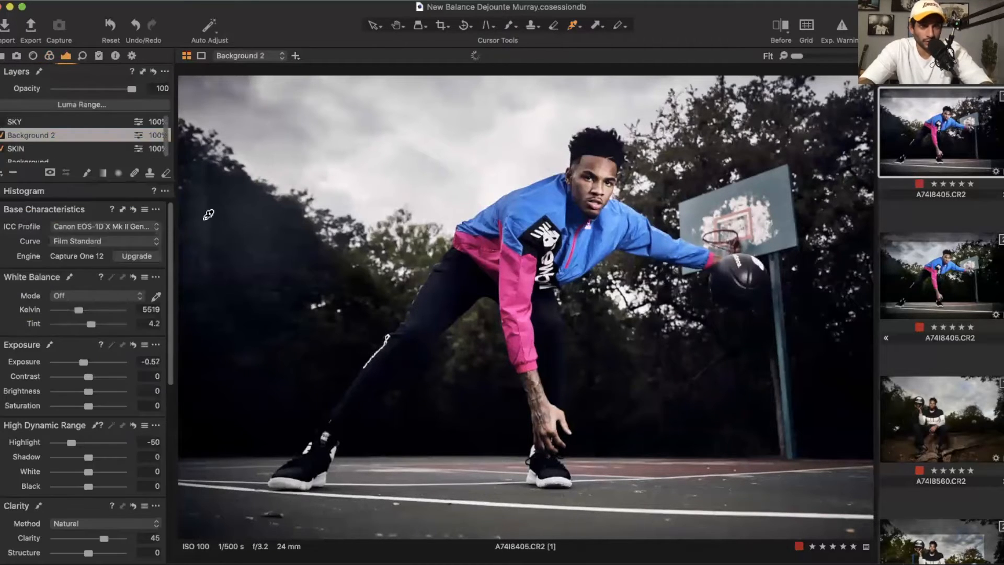
Step: Set the brush size to about 164 and paint more of the Background 2 mask over the left trees
right_click(245, 236)
left_click_drag(244, 234, 254, 233)
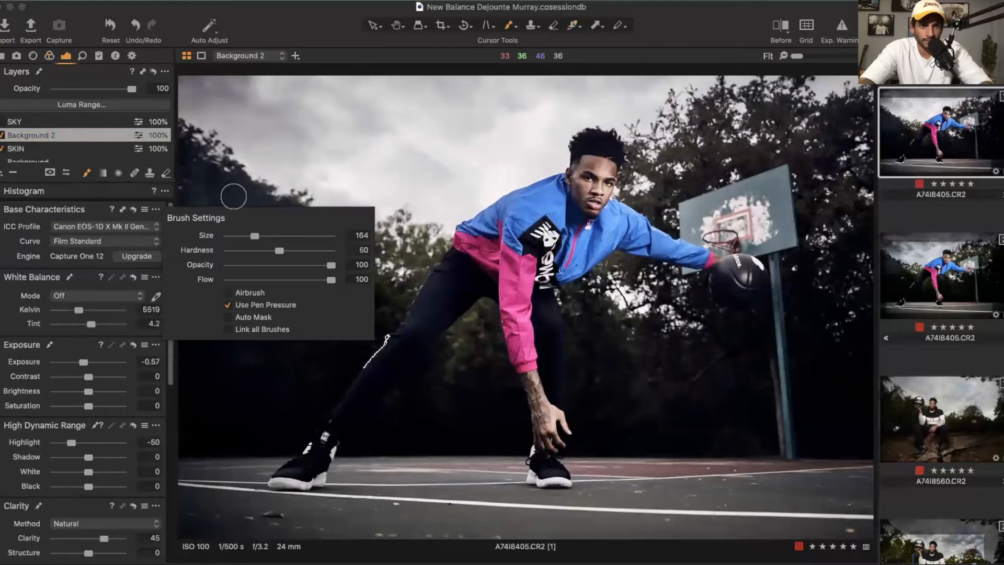
mouse_move(208, 177)
left_mouse_down()
mouse_move(193, 163)
mouse_move(196, 283)
mouse_move(194, 193)
mouse_move(209, 272)
mouse_move(185, 174)
mouse_move(190, 263)
mouse_move(238, 297)
mouse_move(189, 277)
mouse_move(254, 323)
mouse_move(309, 333)
mouse_move(321, 307)
mouse_move(356, 311)
mouse_move(363, 288)
mouse_move(235, 210)
mouse_move(186, 152)
mouse_move(193, 200)
mouse_move(187, 173)
mouse_move(213, 170)
left_mouse_up()
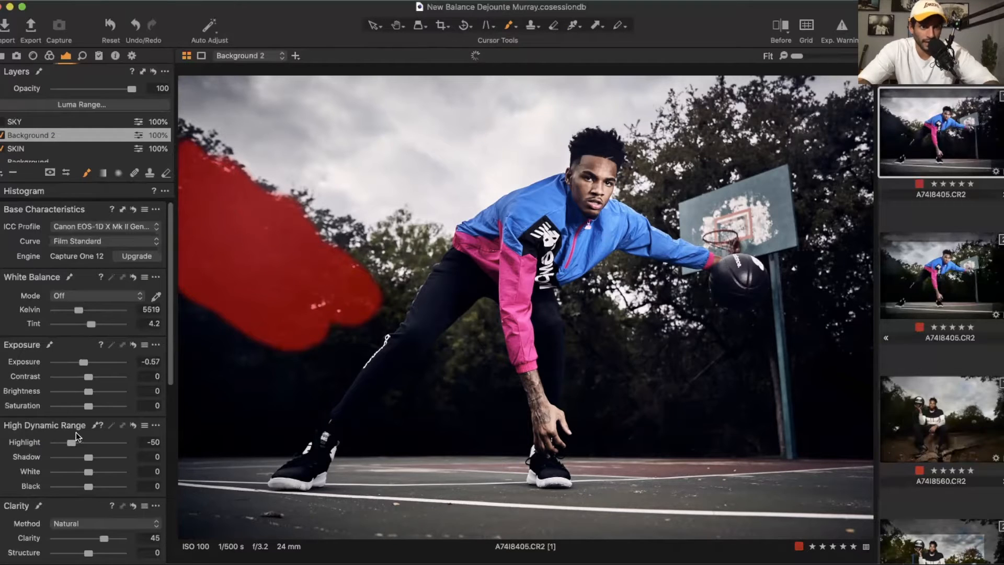
Step: Set the Background 2 layer's Highlight to -76, Exposure to -0.84 and Saturation to 27, trying Shadow 25 before resetting it
left_click_drag(71, 442, 63, 443)
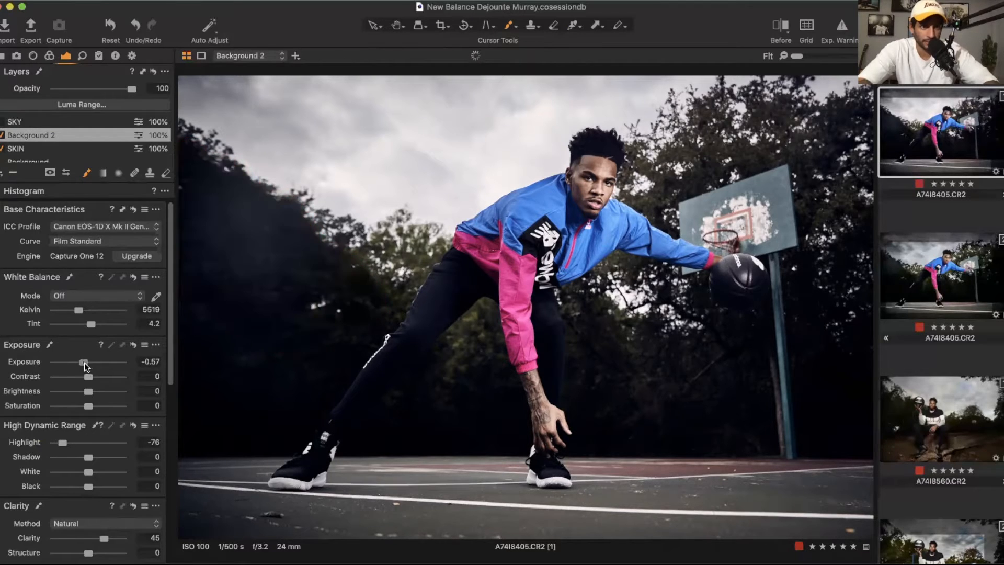
left_click_drag(86, 362, 81, 363)
left_click(97, 406)
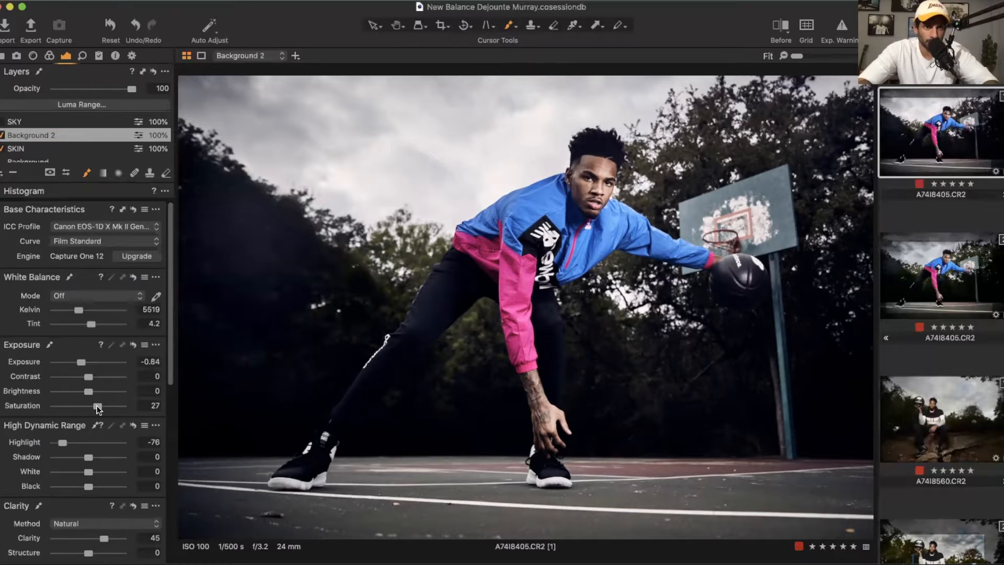
left_click(95, 457)
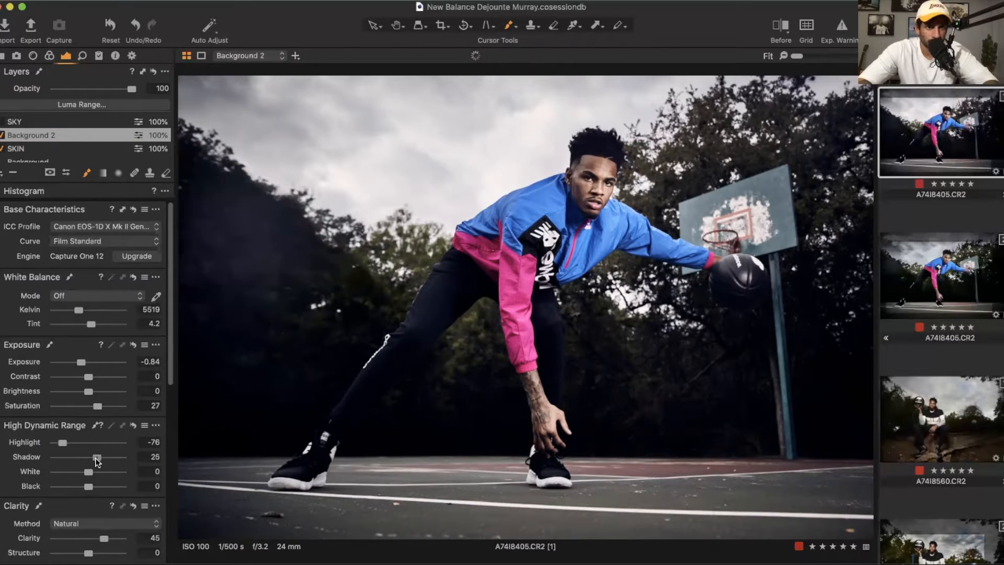
double_click(96, 458)
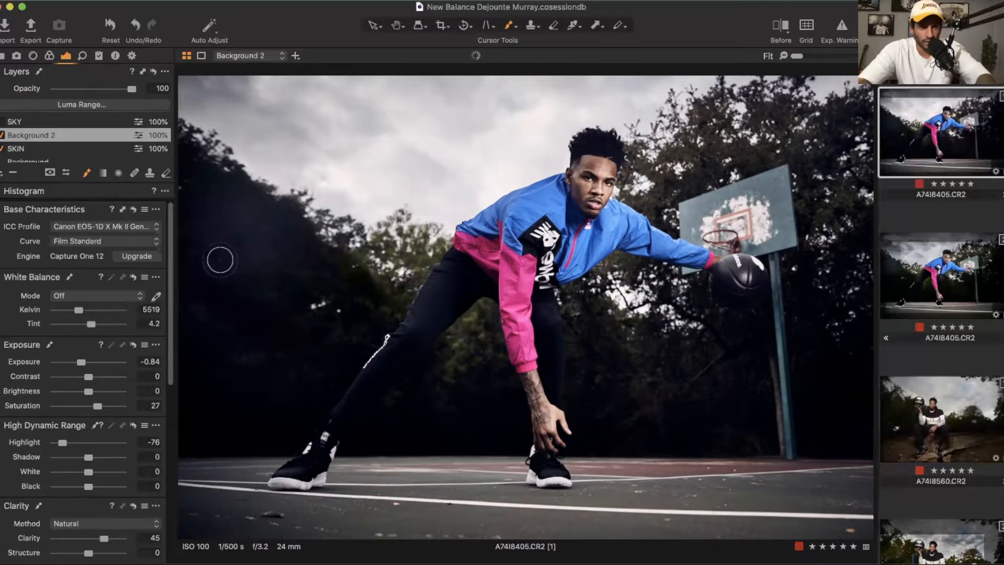
Step: Select the SKY layer, display its mask and brush more of the sky into it
key("m")
key("m")
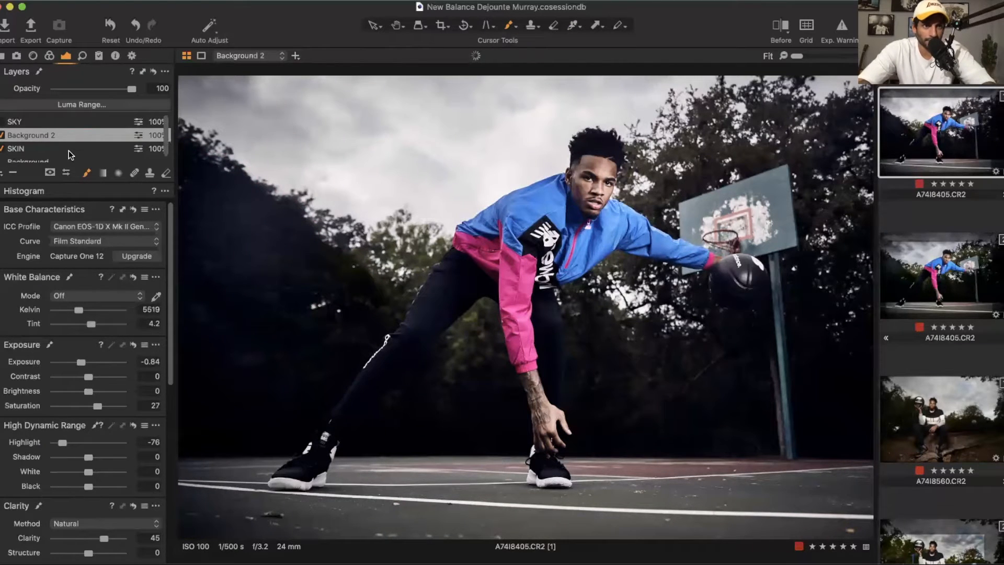
left_click(28, 122)
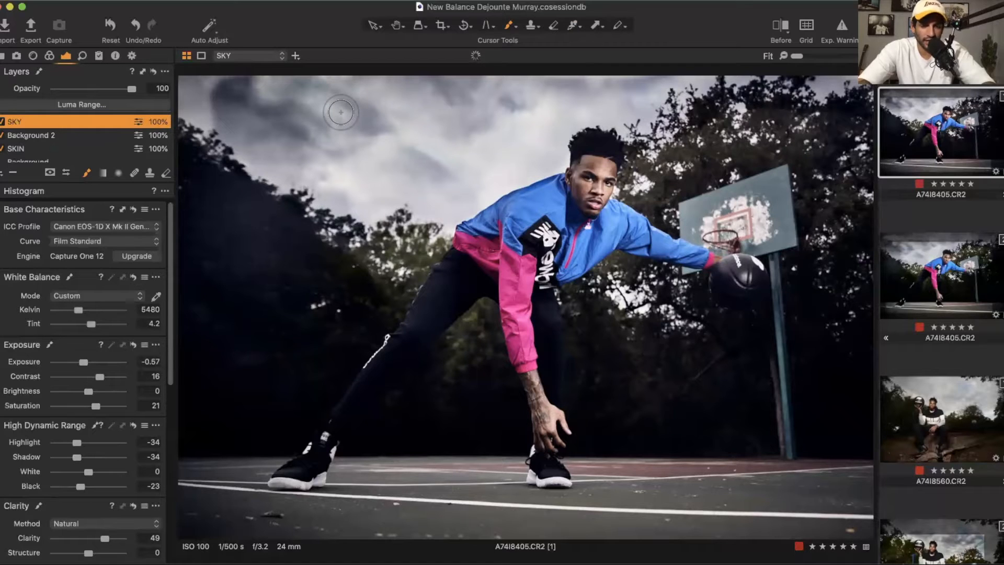
key("m")
mouse_move(233, 99)
left_mouse_down()
mouse_move(209, 92)
mouse_move(200, 110)
mouse_move(221, 127)
mouse_move(196, 112)
mouse_move(215, 131)
mouse_move(187, 88)
left_mouse_up()
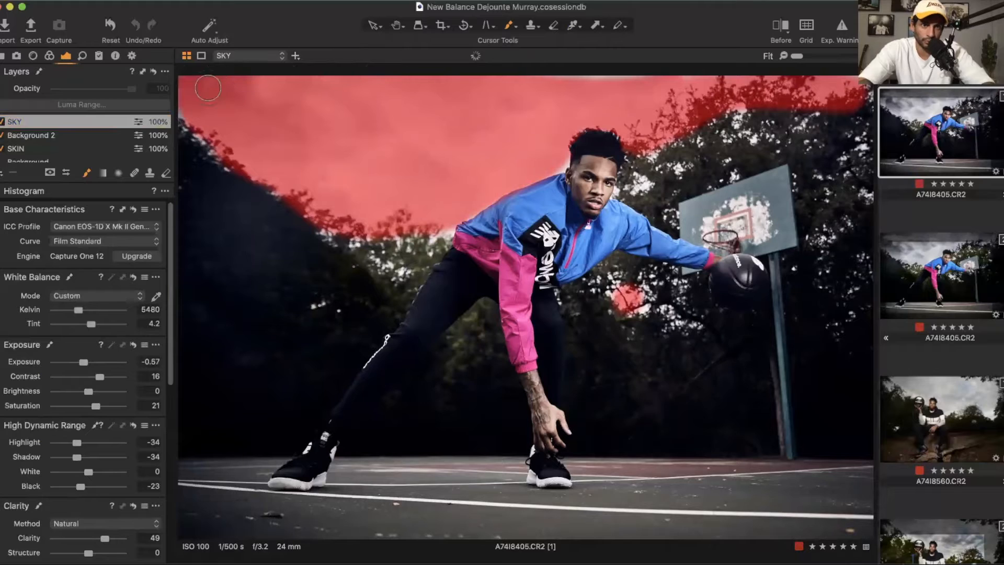
mouse_move(431, 230)
left_mouse_down()
mouse_move(442, 229)
mouse_move(441, 157)
mouse_move(549, 149)
mouse_move(554, 158)
mouse_move(546, 154)
left_mouse_up()
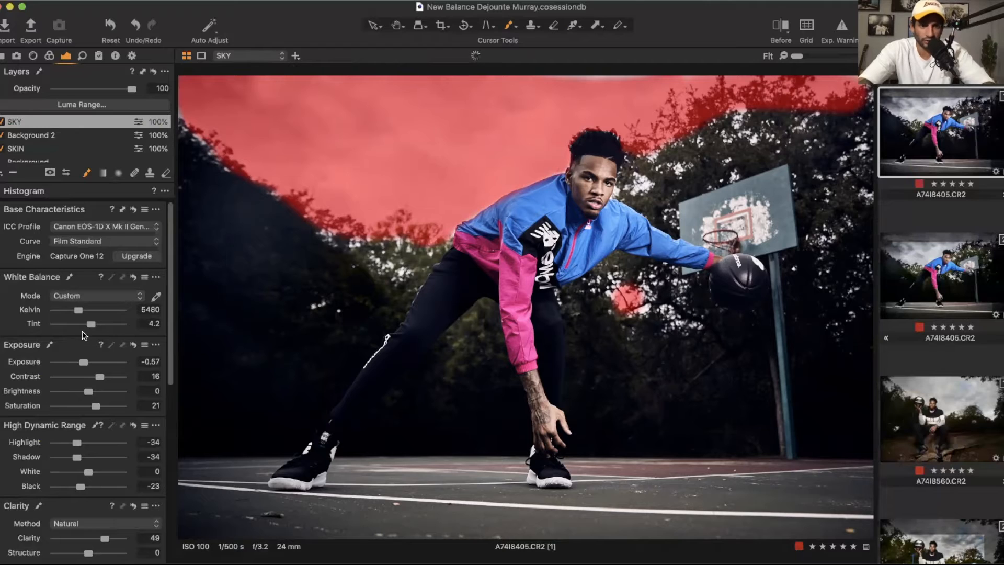
Step: Reset the SKY layer's Exposure, Contrast and Saturation to 0
double_click(83, 361)
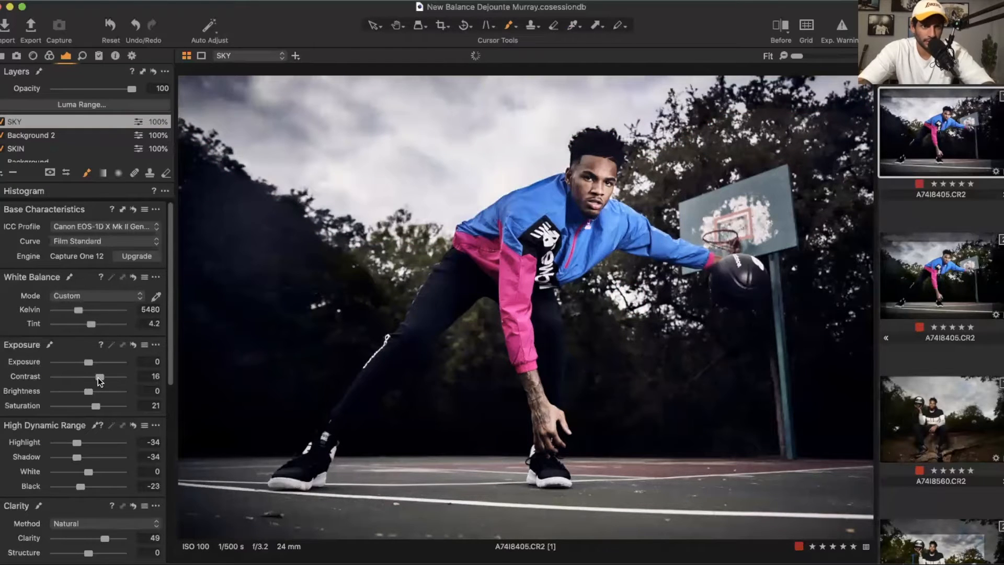
double_click(99, 377)
double_click(94, 407)
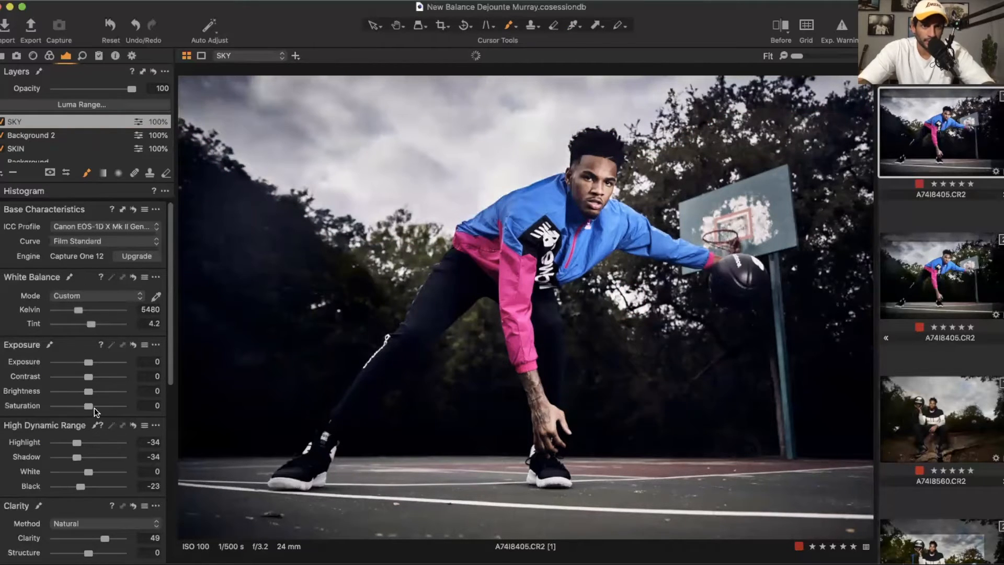
Step: Set the SKY layer's Saturation to 26, Exposure to -0.41, Highlight to -51, Black to -58 and Clarity method to Punch
left_click_drag(94, 406, 103, 406)
left_click_drag(87, 362, 84, 363)
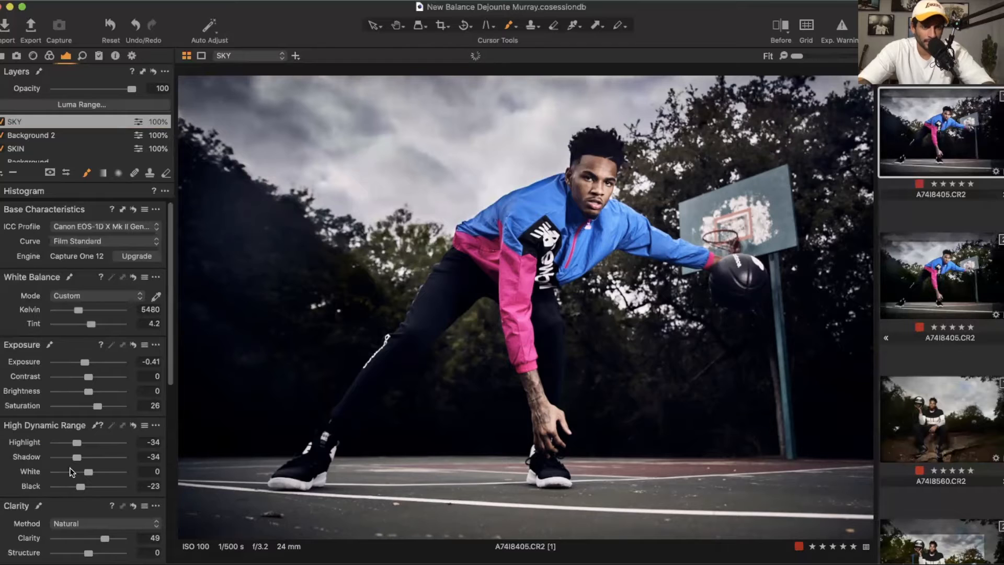
left_click_drag(76, 443, 71, 444)
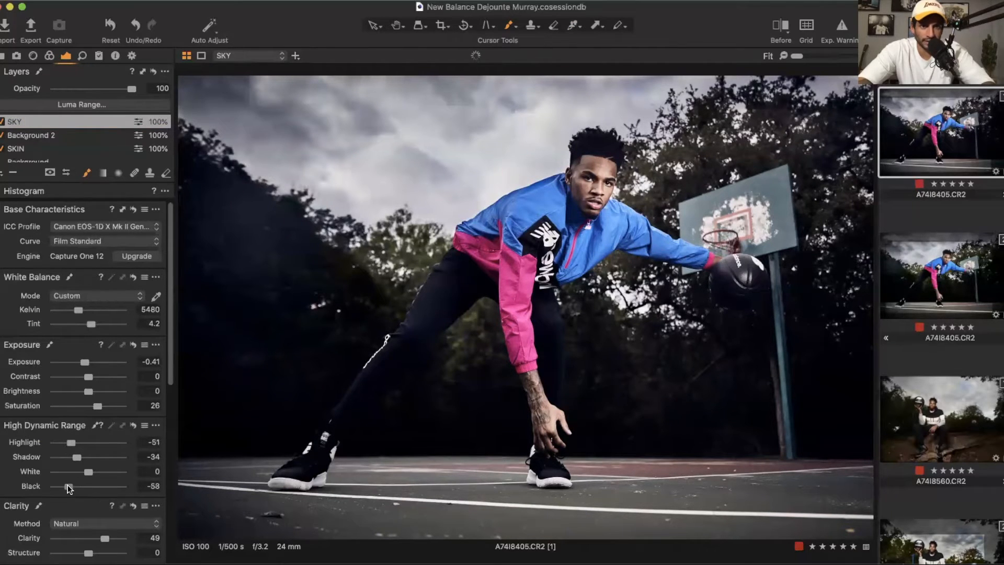
left_click(105, 523)
left_click(102, 534)
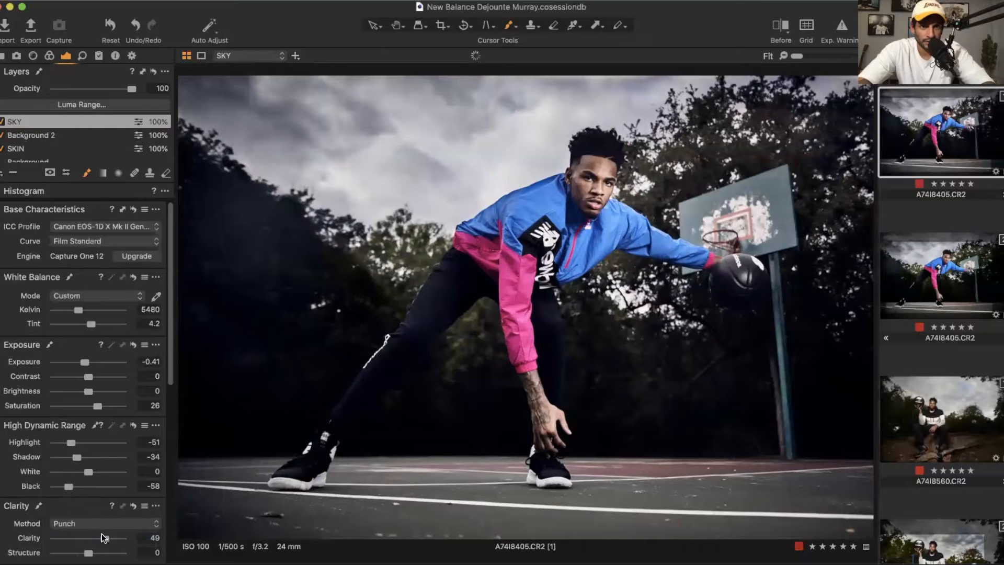
scroll(112, 495, "down", 10)
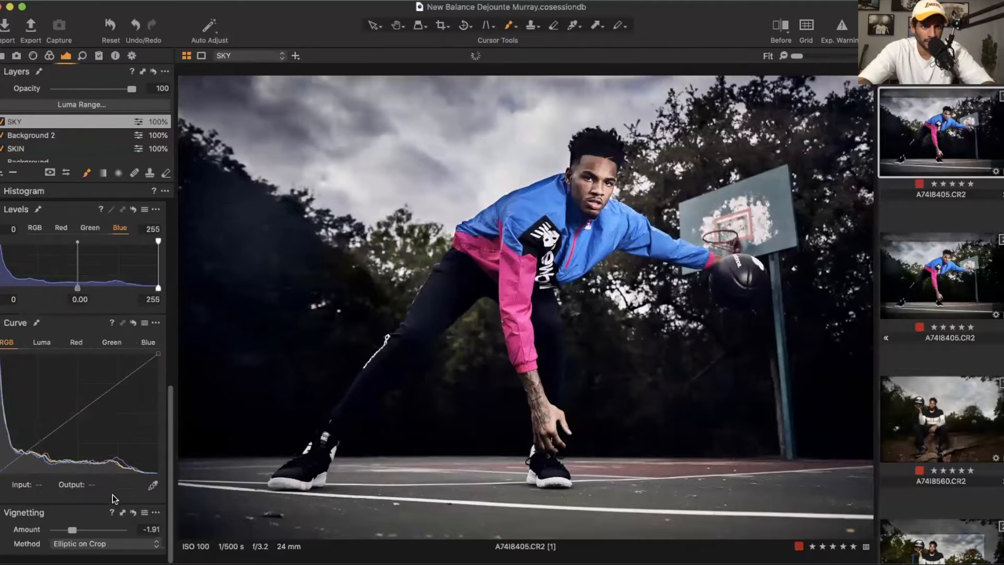
scroll(122, 340, "up", 10)
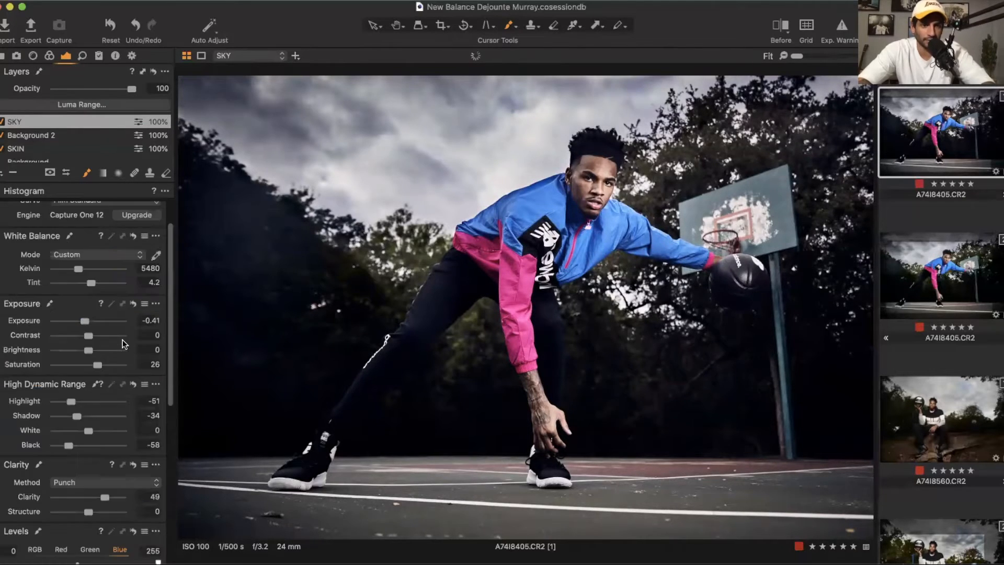
scroll(61, 157, "down", 1)
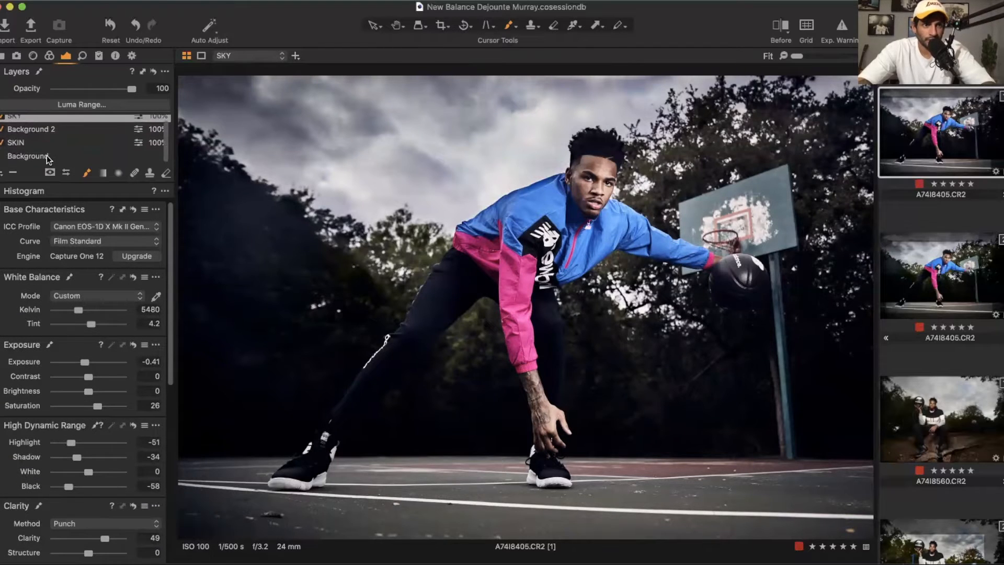
Step: Select the Background layer and compare before and after using the split view divider
left_click(62, 155)
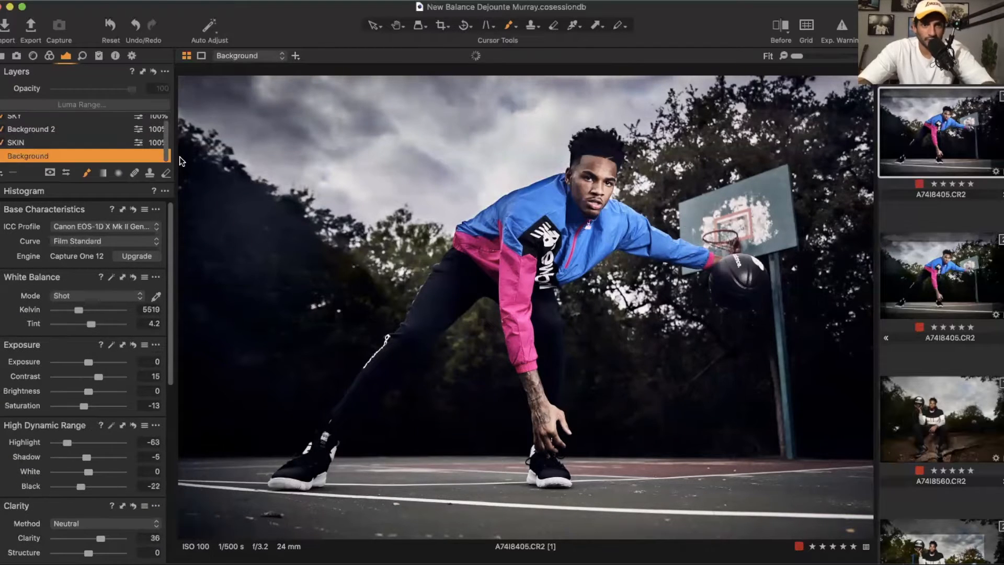
left_click(783, 28)
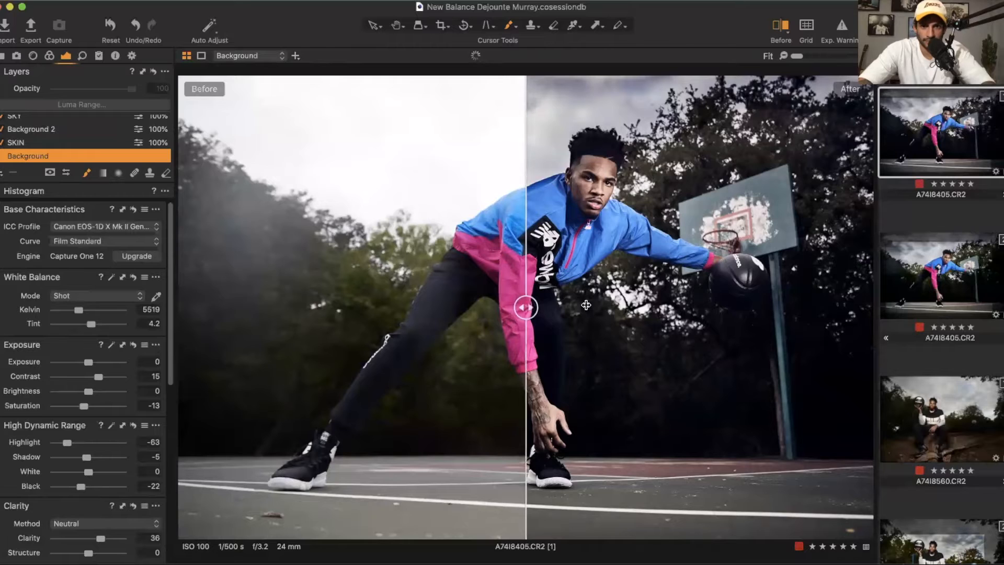
left_click_drag(527, 304, 936, 235)
left_click_drag(869, 308, 72, 226)
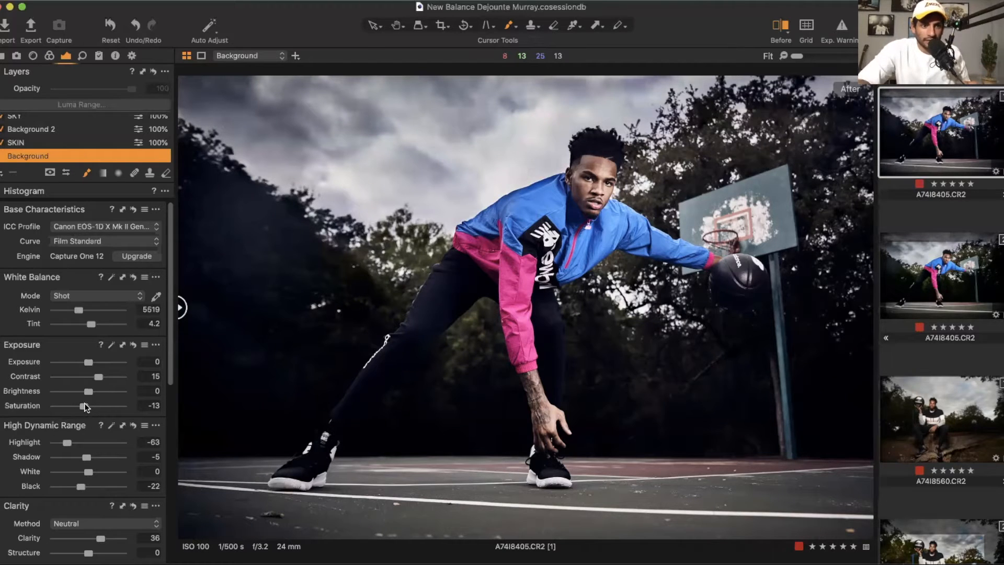
Step: On the Background layer, set the Blue levels white input to 249 and output to 253, and Saturation to -11
mouse_move(84, 402)
left_mouse_down()
mouse_move(114, 405)
mouse_move(75, 406)
left_mouse_up()
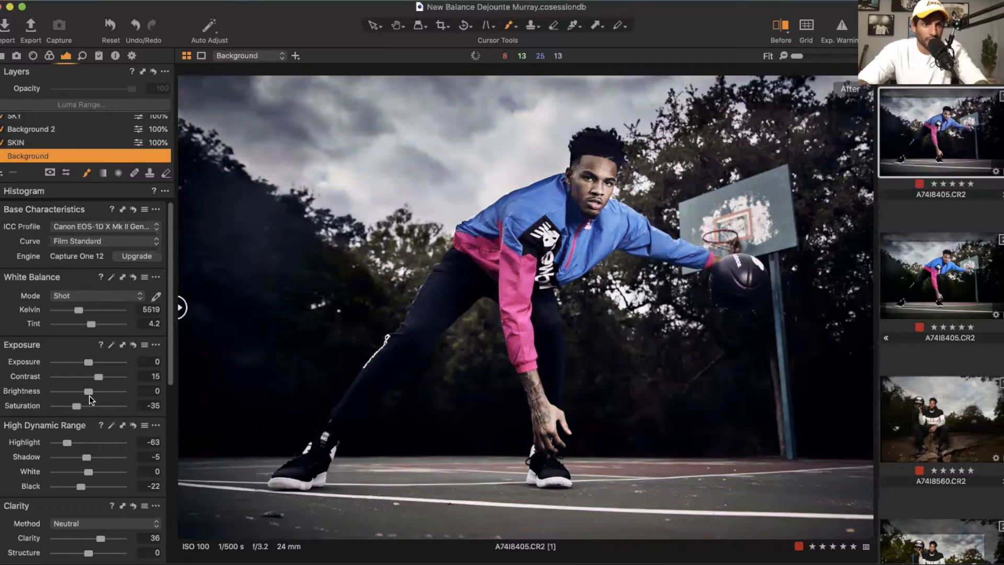
scroll(93, 384, "down", 5)
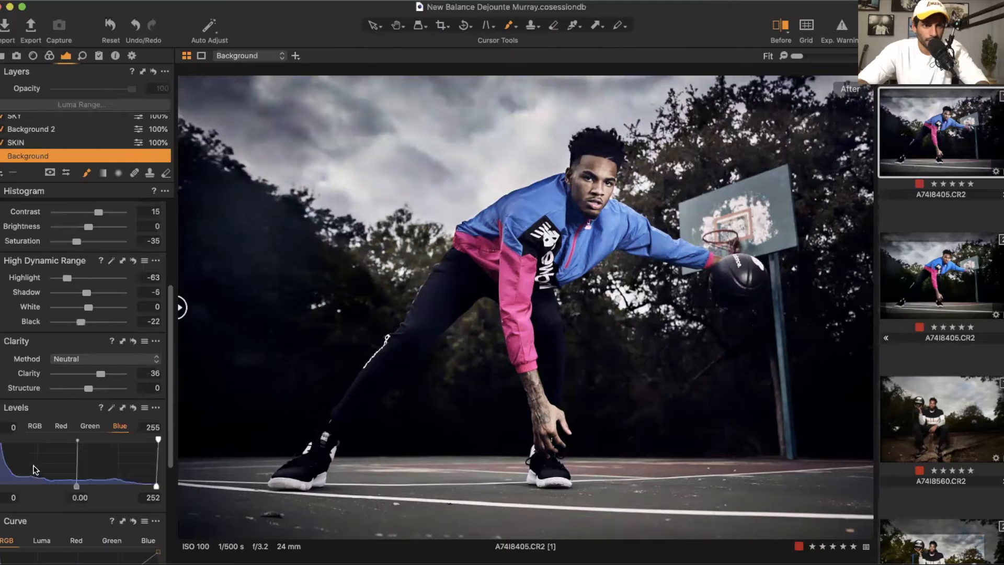
left_click_drag(1, 442, 0, 441)
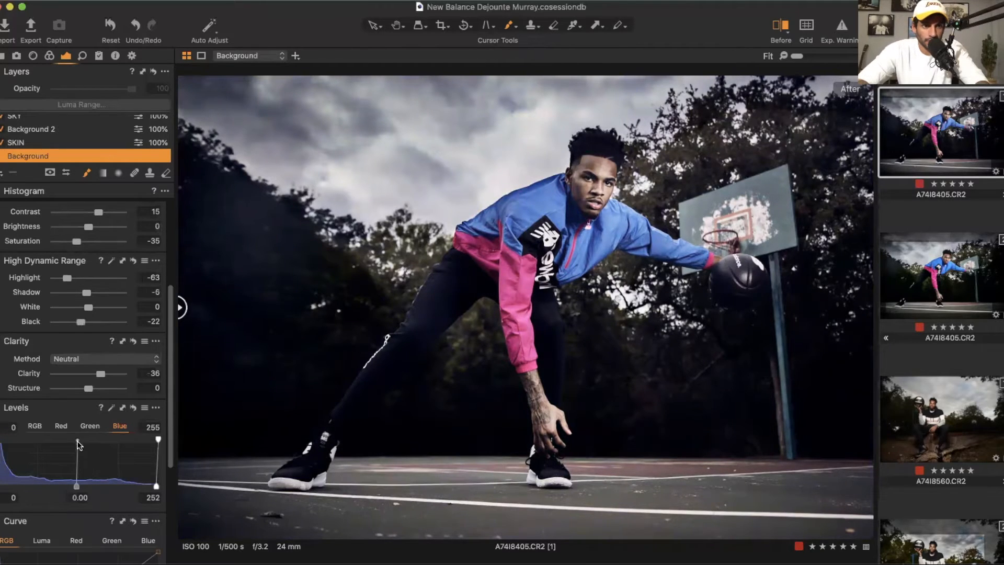
mouse_move(155, 438)
left_mouse_down()
mouse_move(142, 439)
mouse_move(158, 440)
left_mouse_up()
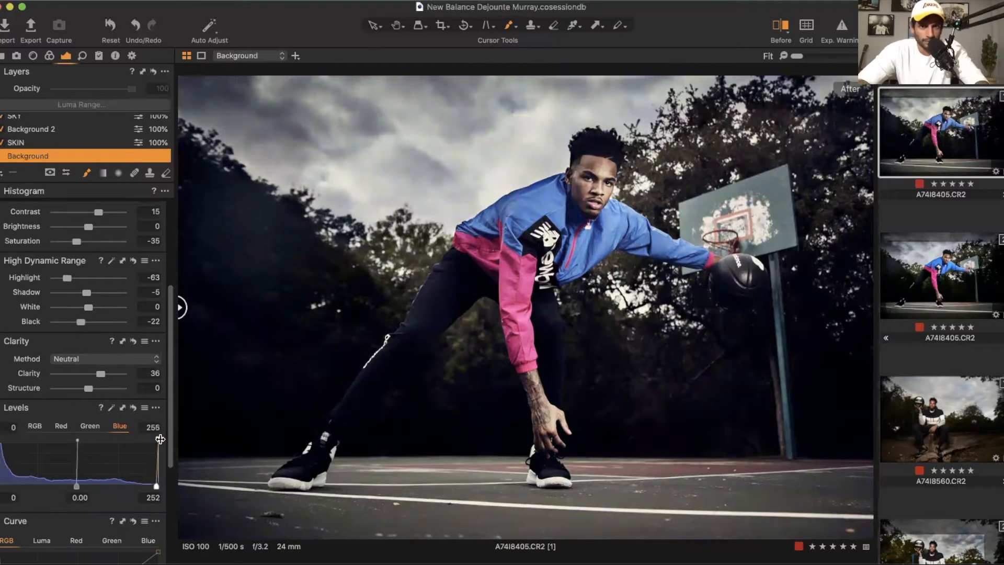
left_click_drag(77, 241, 87, 243)
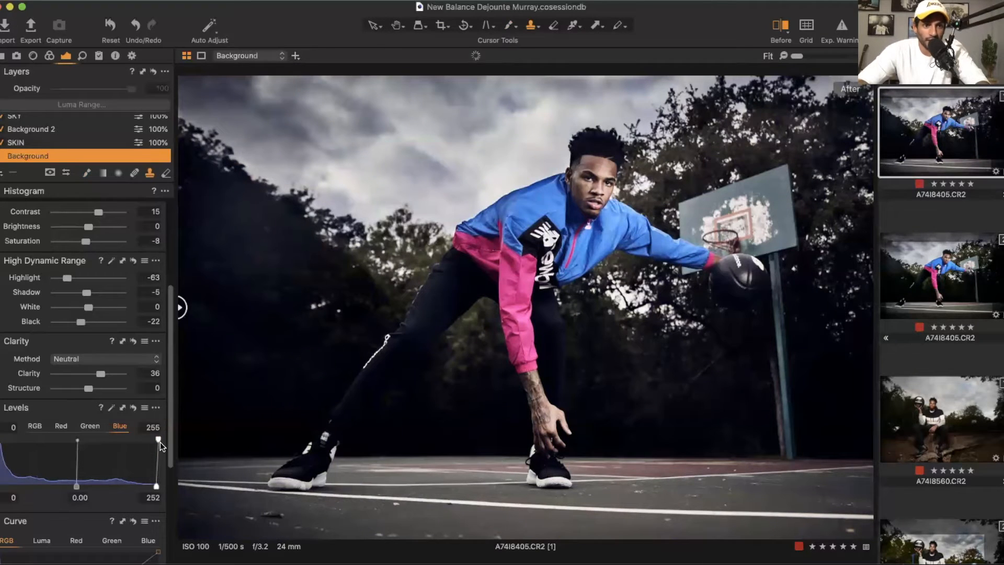
left_click_drag(155, 486, 157, 485)
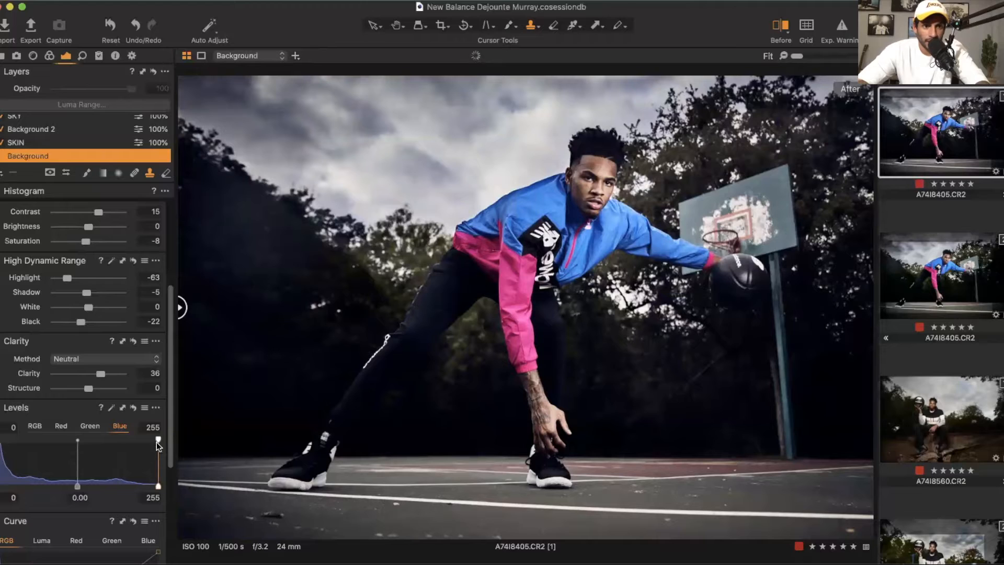
left_click_drag(158, 441, 153, 441)
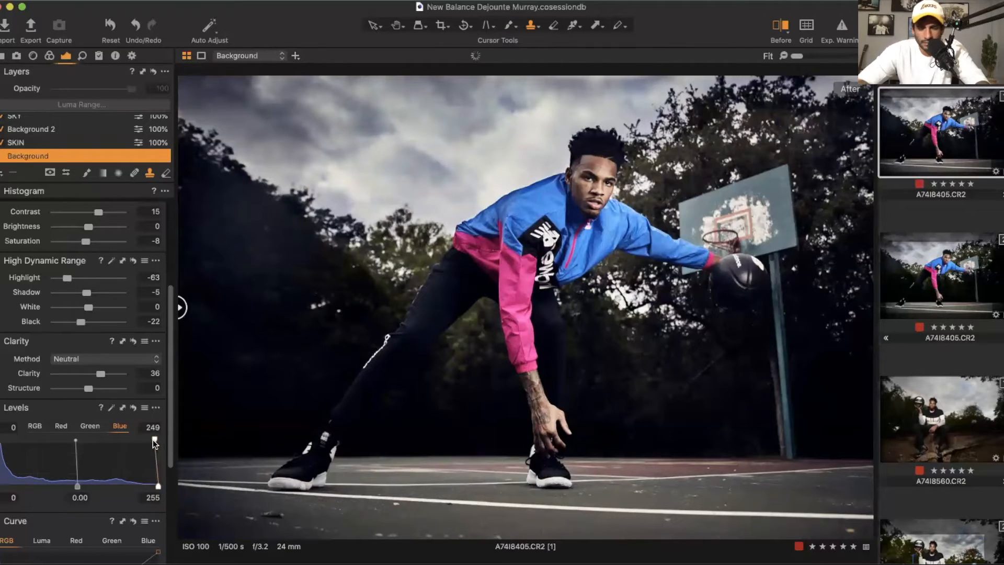
left_click_drag(157, 487, 155, 488)
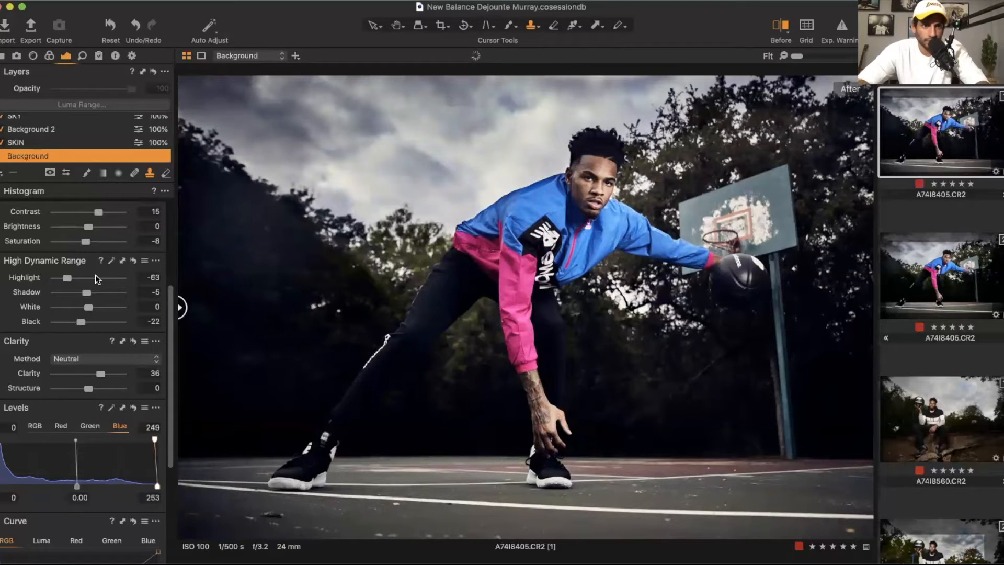
left_click_drag(84, 244, 81, 244)
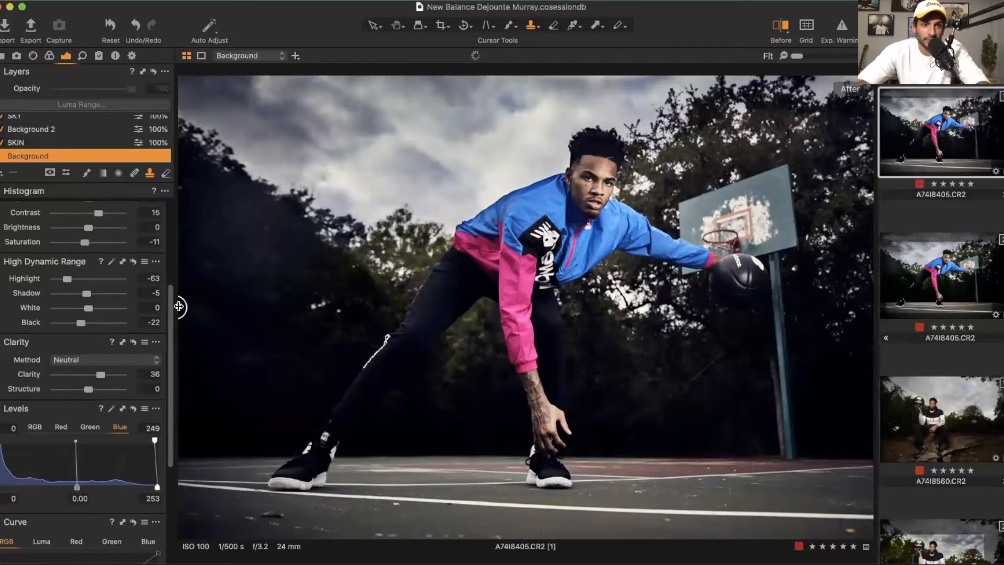
Step: Sweep the before/after divider across the image to compare the edit with the original
left_click_drag(179, 308, 958, 247)
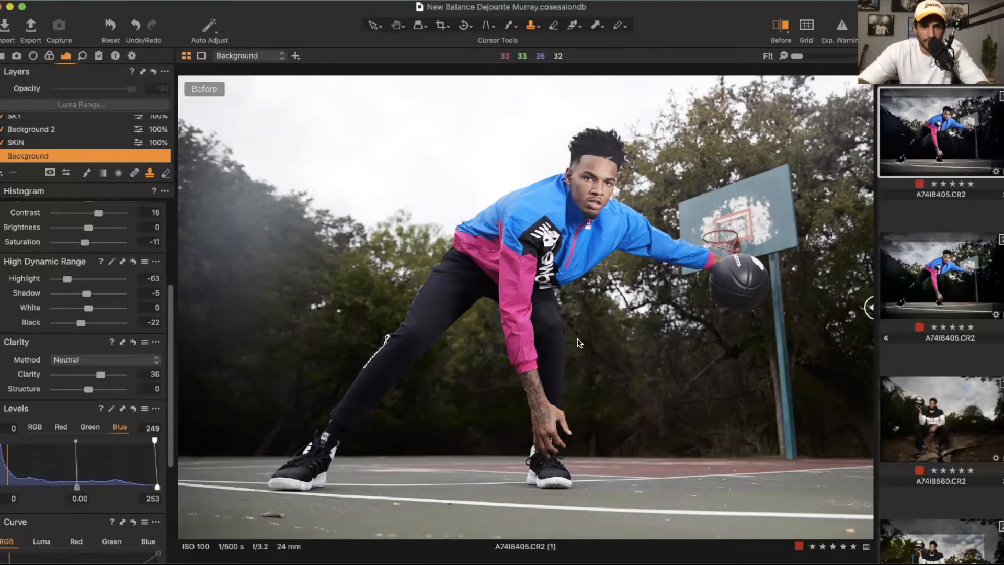
left_click_drag(866, 307, 554, 340)
left_click_drag(403, 360, 129, 407)
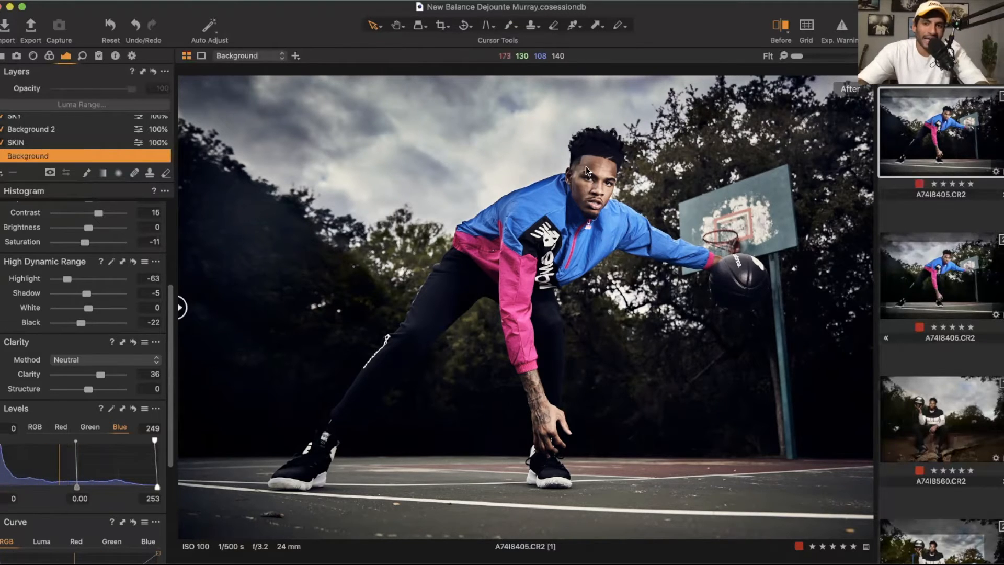
Step: Toggle the Before preview, then reopen the before/after split and slide its divider to the image's edge
scroll(586, 166, "up", 5)
scroll(585, 166, "down", 5)
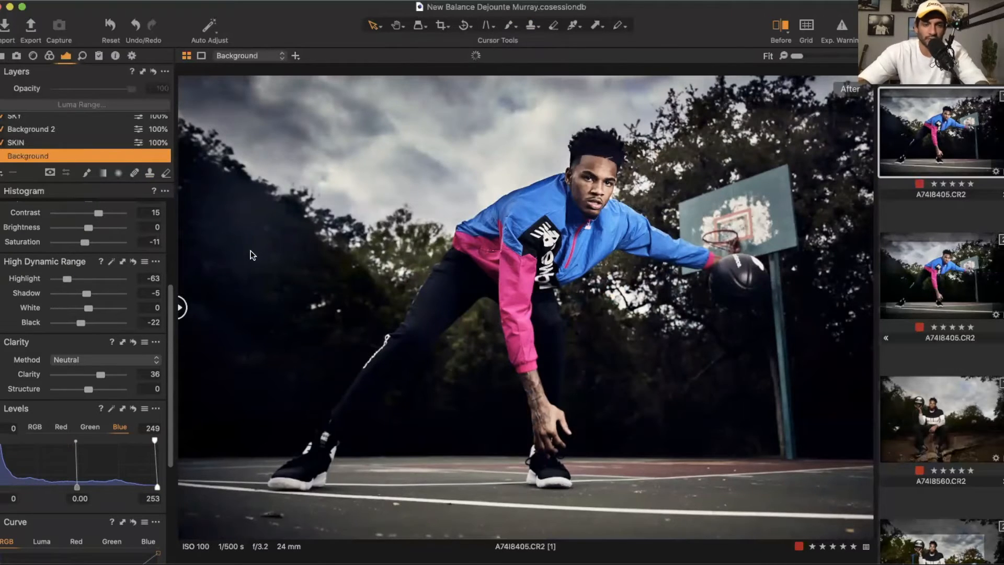
left_click(782, 27)
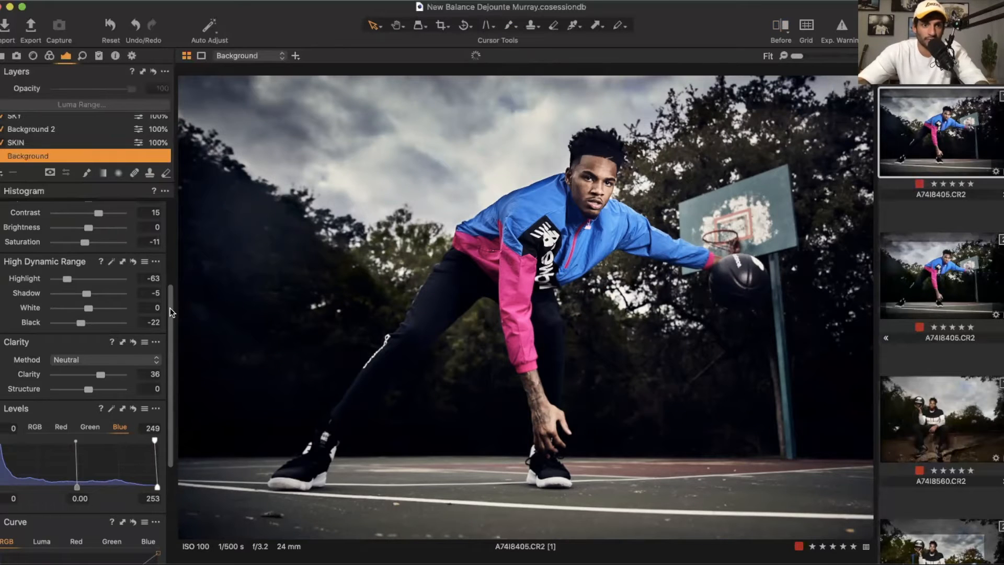
left_click(782, 32)
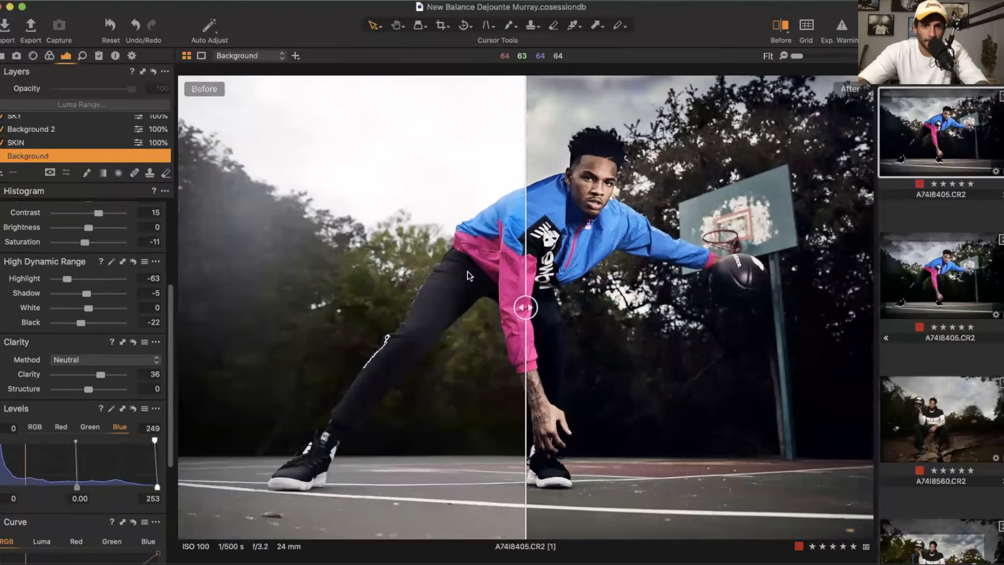
left_click_drag(532, 306, 180, 307)
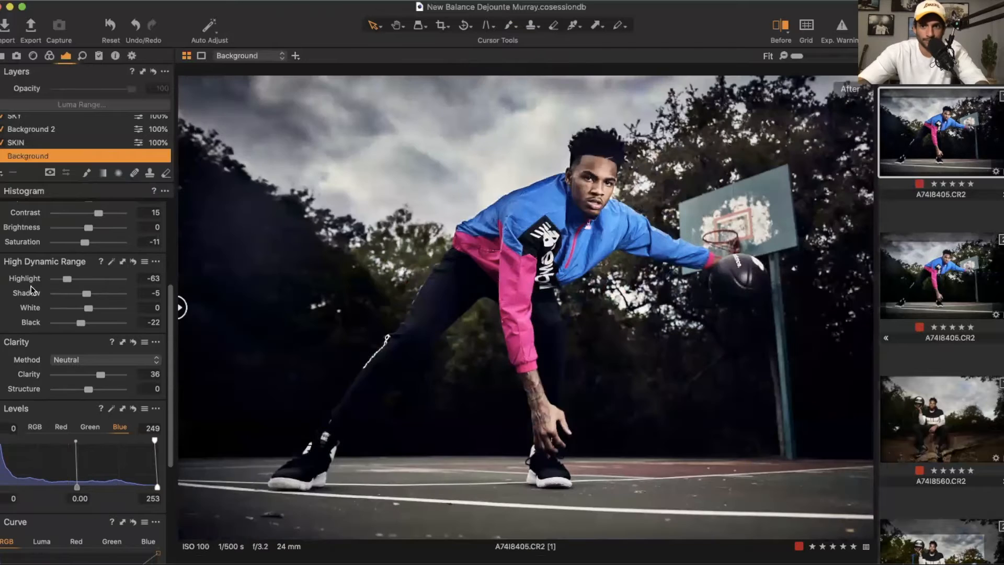
Step: Compare this edit with the second variant of A74I8405, then set the Background layer's Shadow to -6
left_click(940, 276)
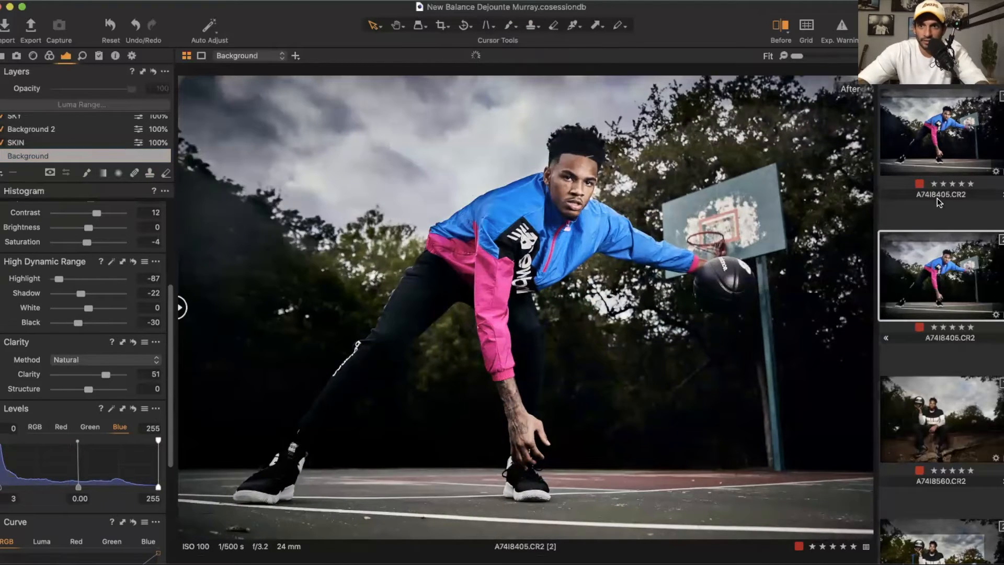
left_click(934, 148)
left_click(942, 267)
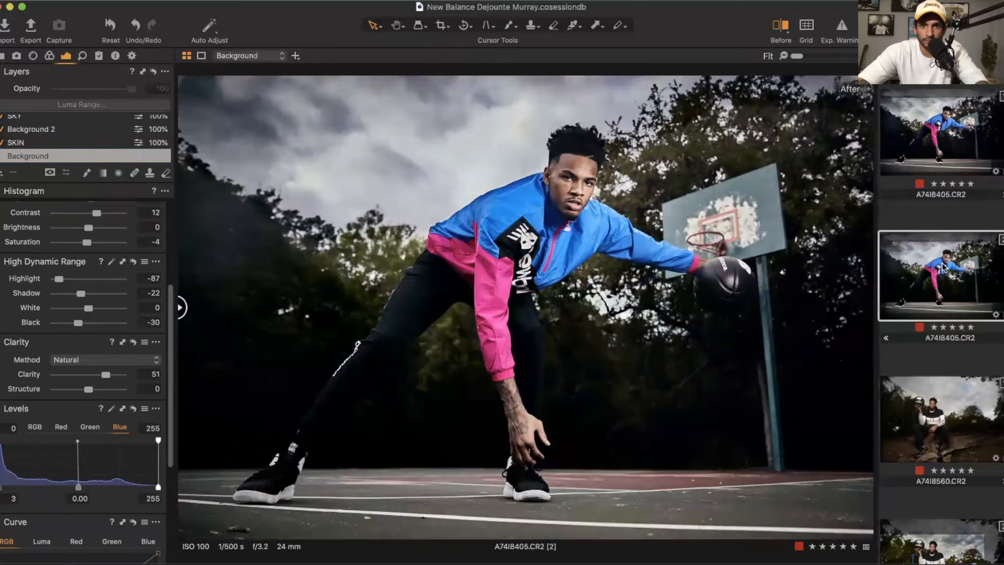
left_click(936, 152)
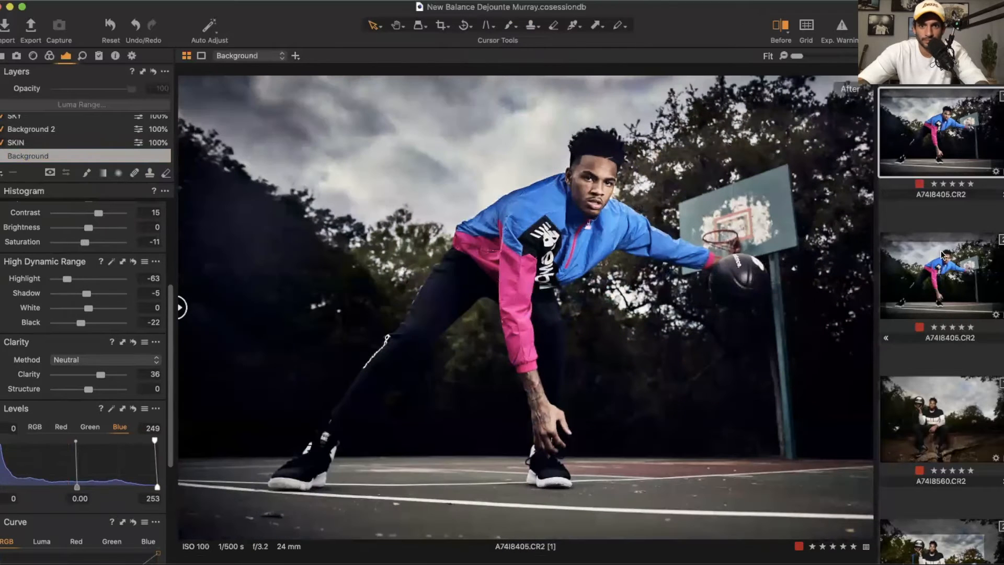
left_click(941, 269)
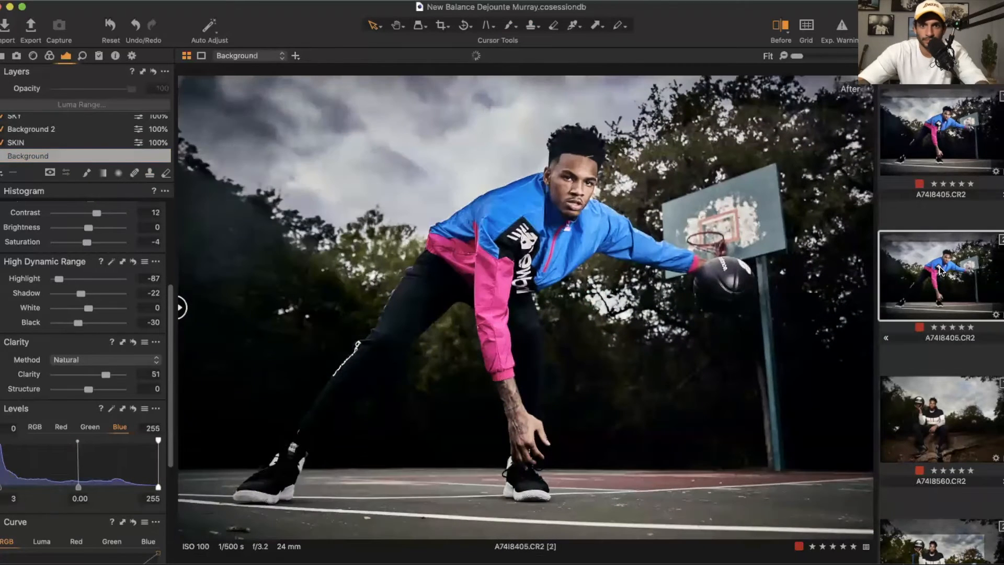
left_click(936, 155)
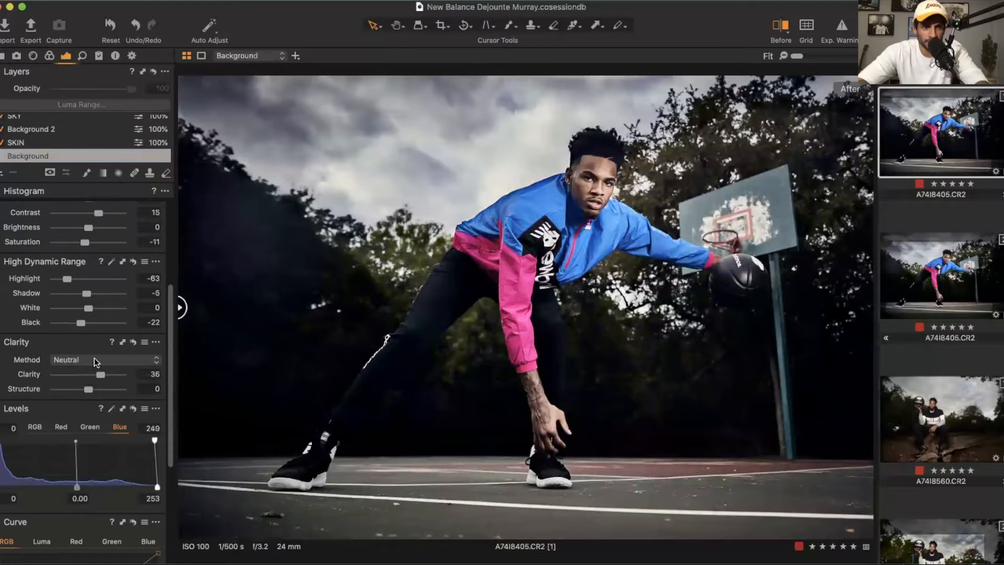
left_click(95, 357)
left_click(92, 340)
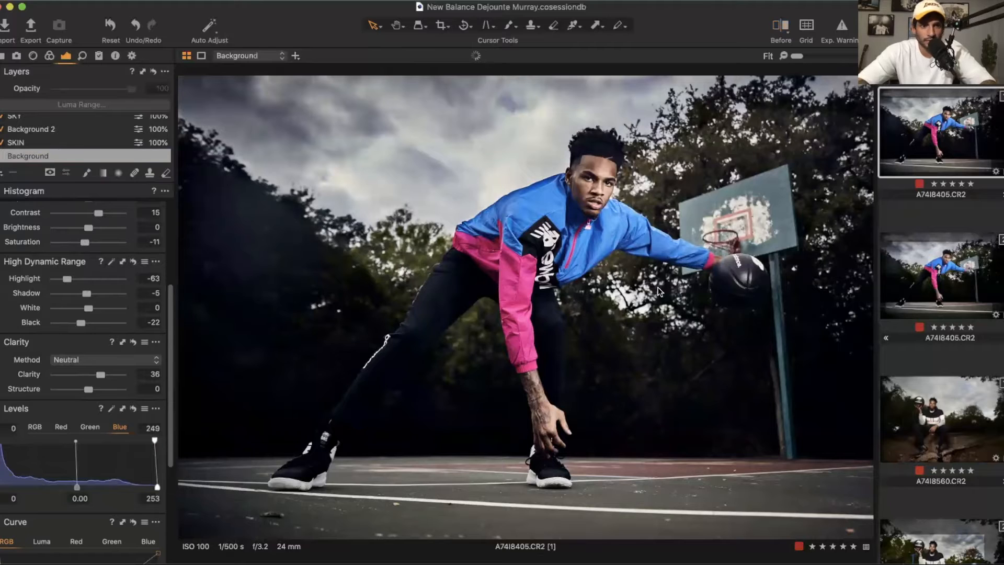
left_click(950, 277)
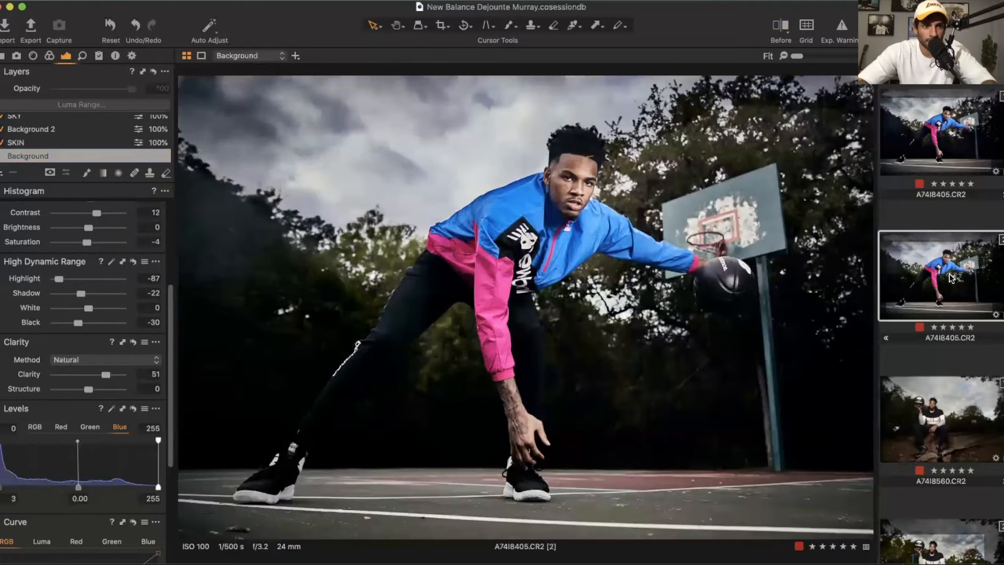
left_click(941, 158)
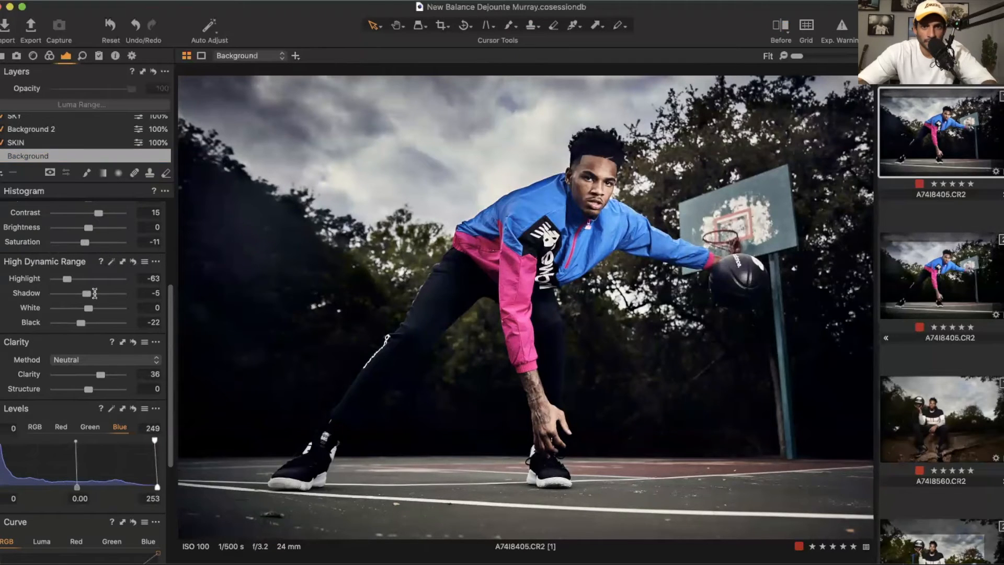
left_click_drag(94, 293, 83, 292)
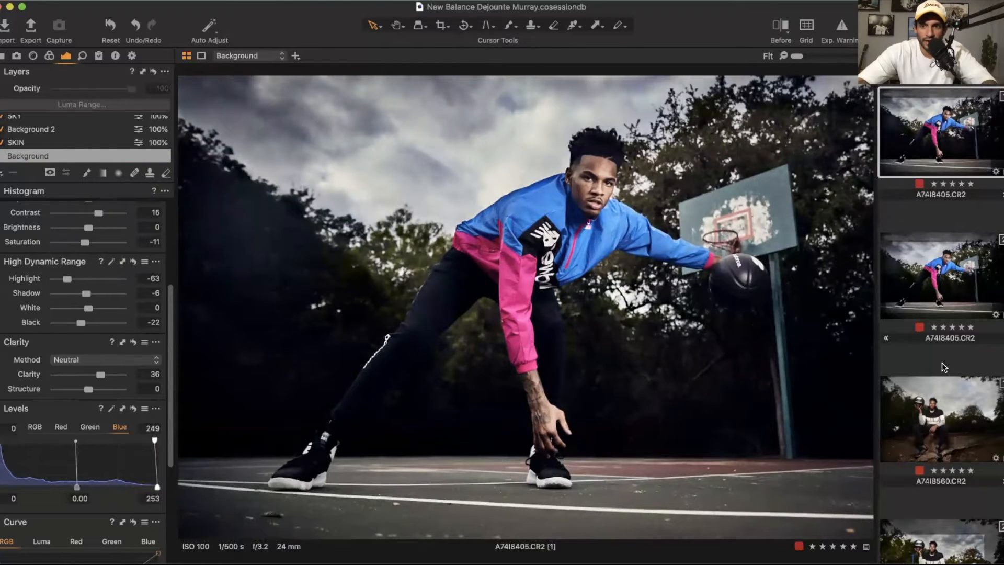
Step: Open image A74I8560, select its Background layer and crop tighter around the seated player
scroll(938, 371, "down", 2)
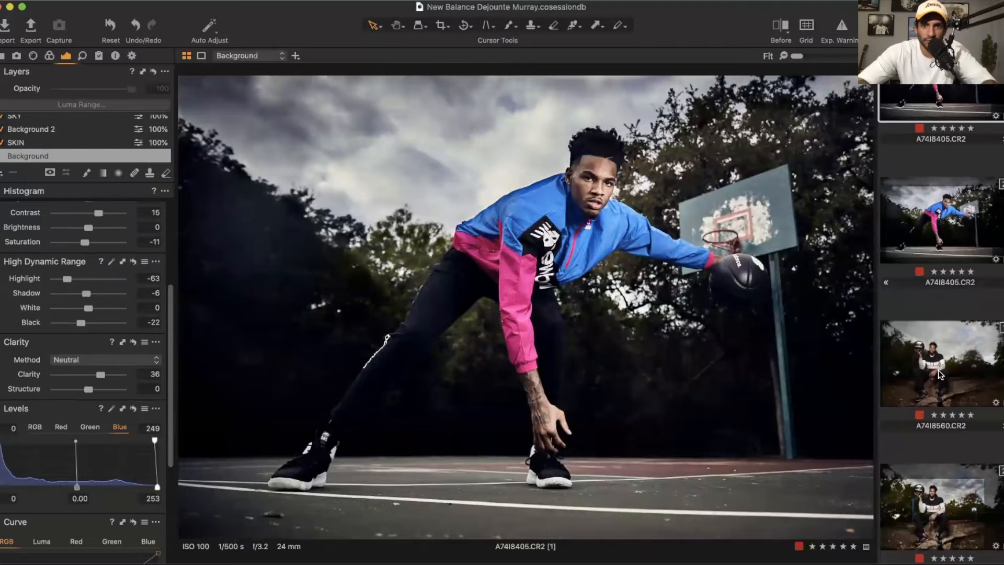
left_click(940, 373)
scroll(46, 138, "up", 1)
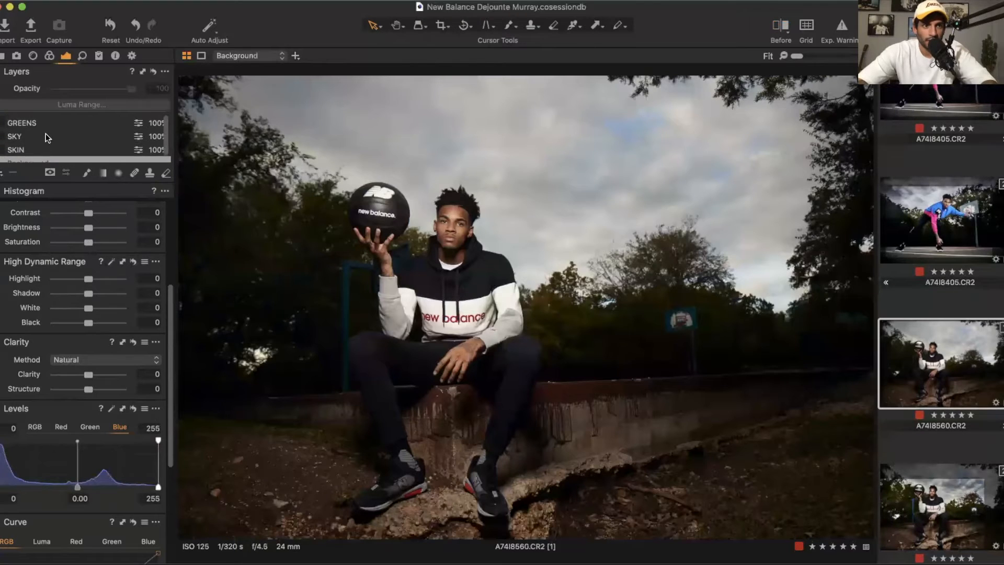
left_click(30, 122)
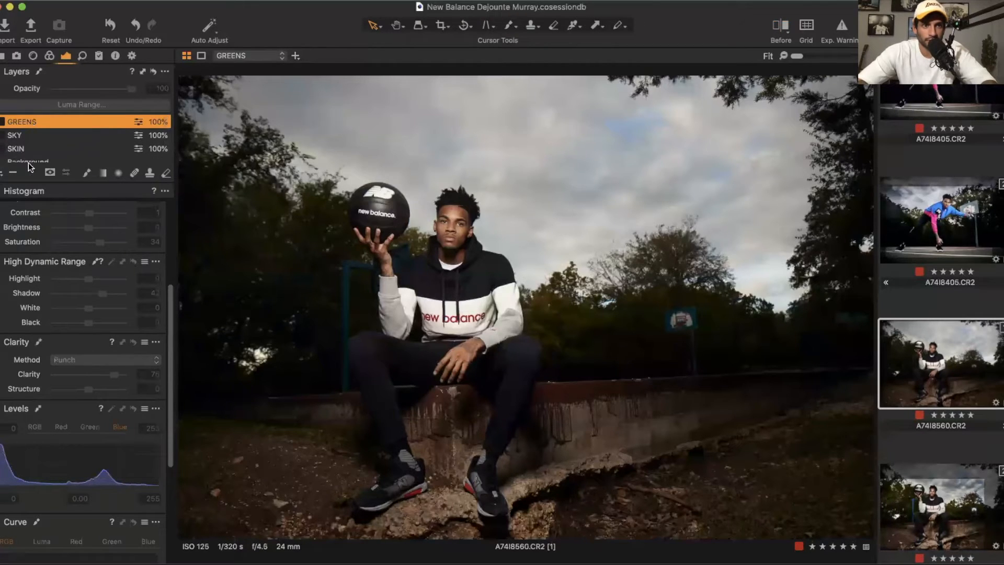
scroll(77, 293, "up", 4)
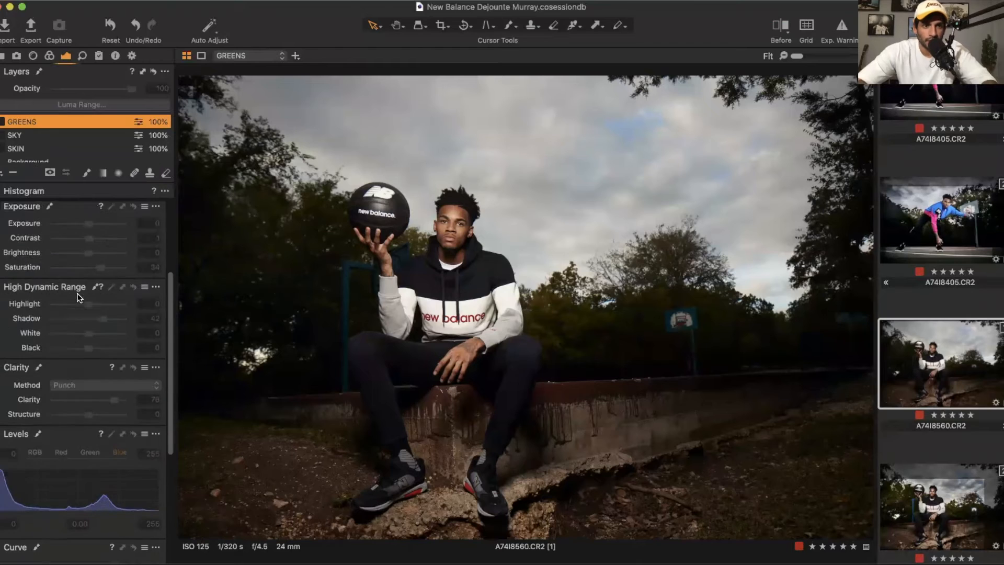
scroll(56, 138, "down", 1)
left_click(42, 153)
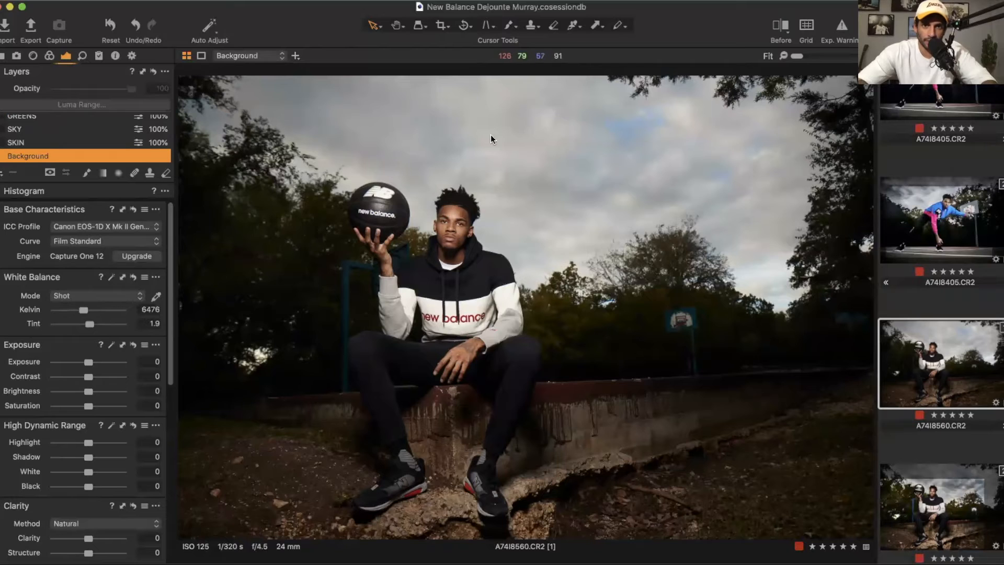
left_click(440, 26)
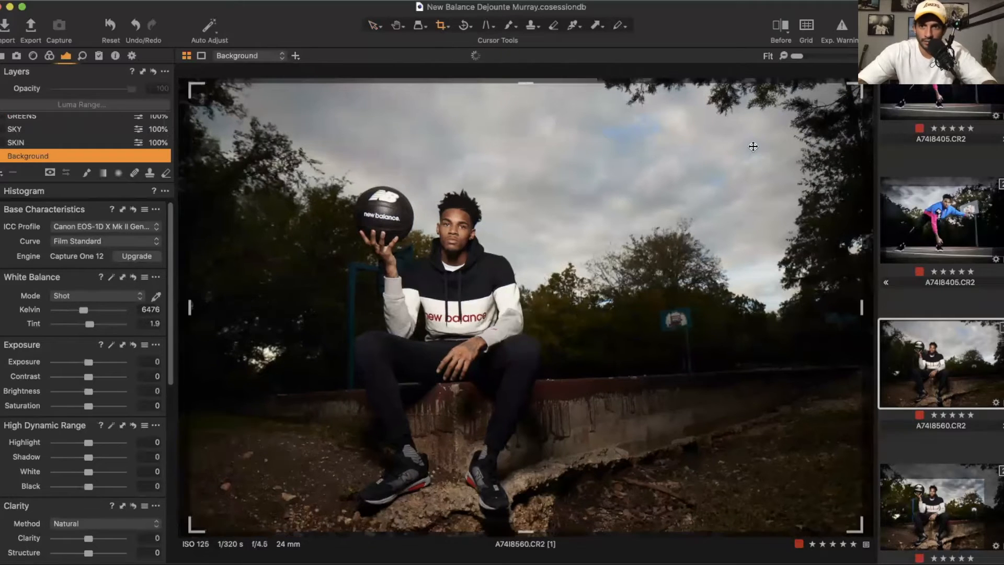
left_click_drag(754, 149, 706, 186)
left_click_drag(626, 289, 543, 268)
left_click_drag(709, 150, 752, 118)
left_click_drag(565, 282, 560, 296)
key("v")
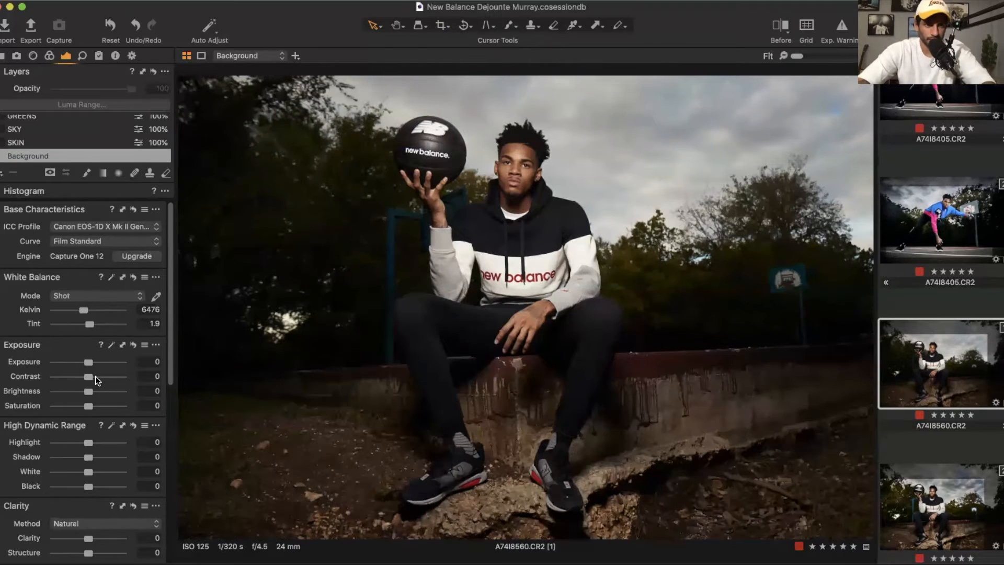
Step: Set Contrast to 13, Saturation to -13, Exposure to 0.15, Highlight to -37, Shadow to 13 and Black to -12
left_click_drag(88, 377, 82, 407)
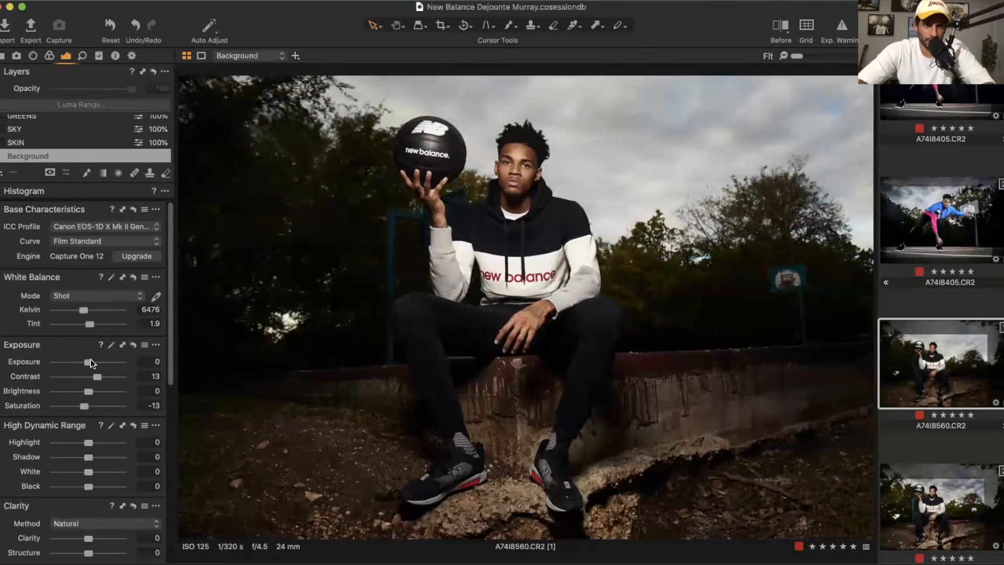
left_click_drag(90, 358, 92, 359)
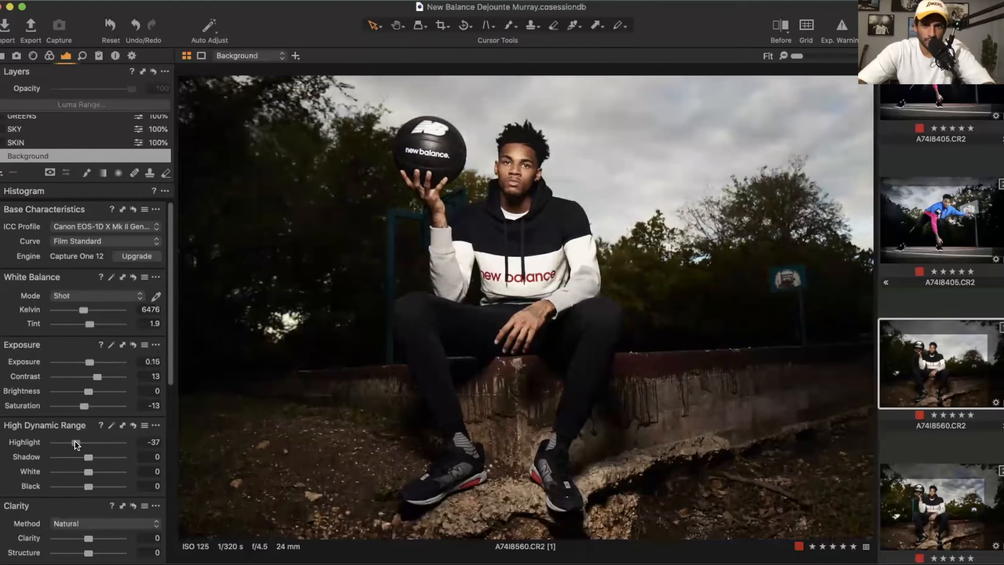
left_click_drag(88, 486, 86, 493)
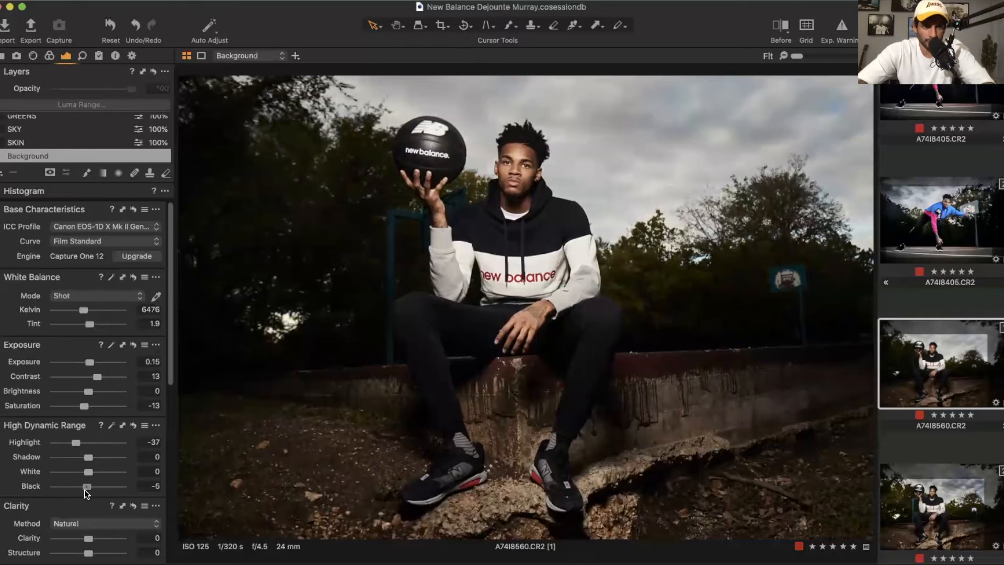
left_click_drag(96, 457, 97, 460)
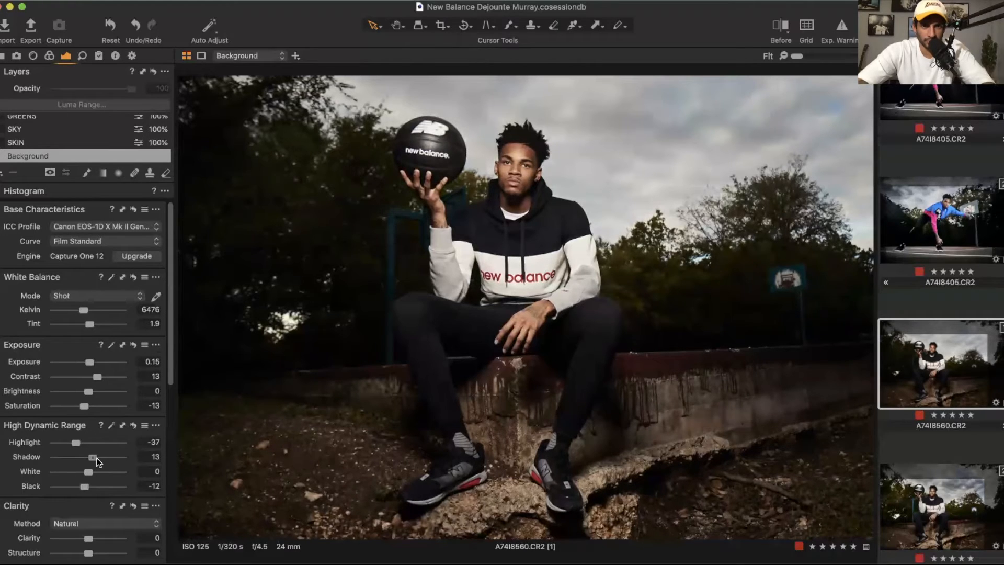
Step: Set the Clarity method to Natural and Clarity to 33
left_click(94, 523)
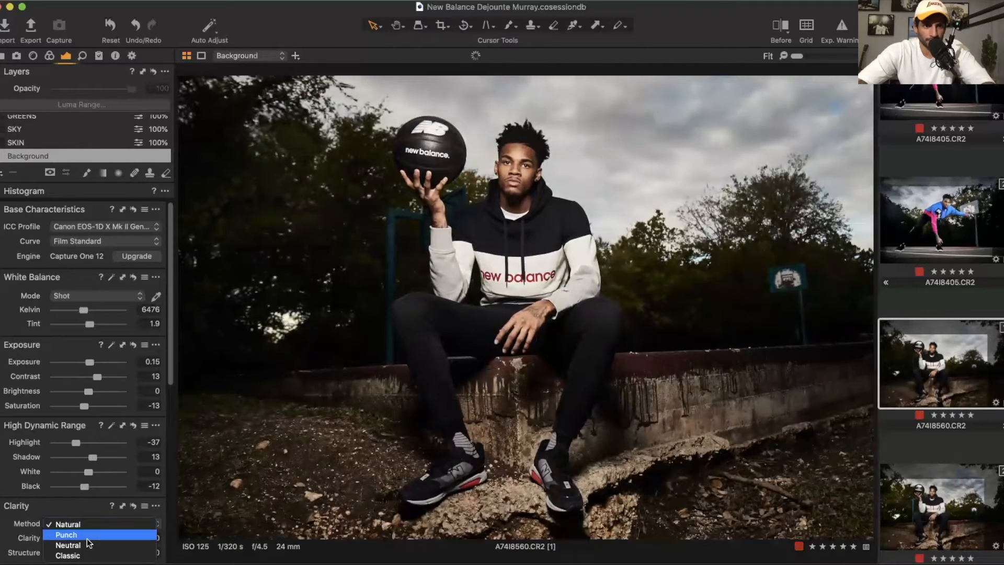
left_click(88, 544)
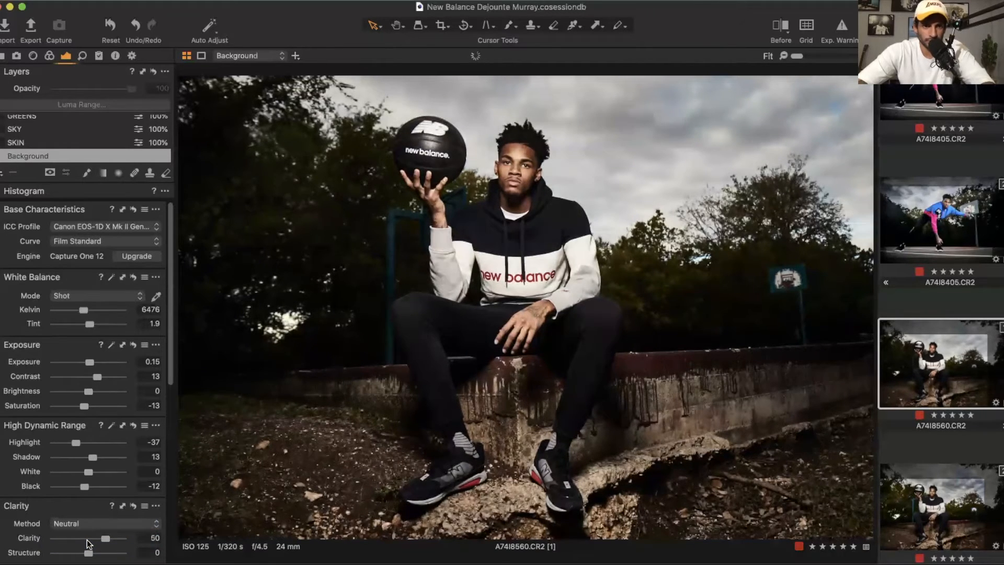
left_click(99, 523)
left_click(100, 524)
left_click_drag(103, 538, 97, 538)
Step: Set the Blue levels white input to 252 and the Vignetting amount to -0.52
scroll(98, 538, "down", 5)
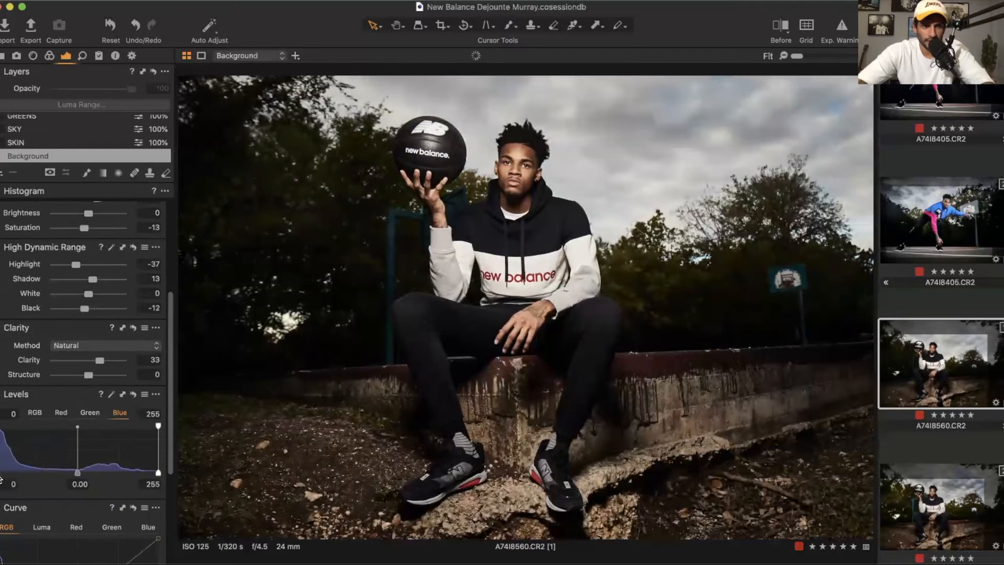
scroll(82, 495, "down", 4)
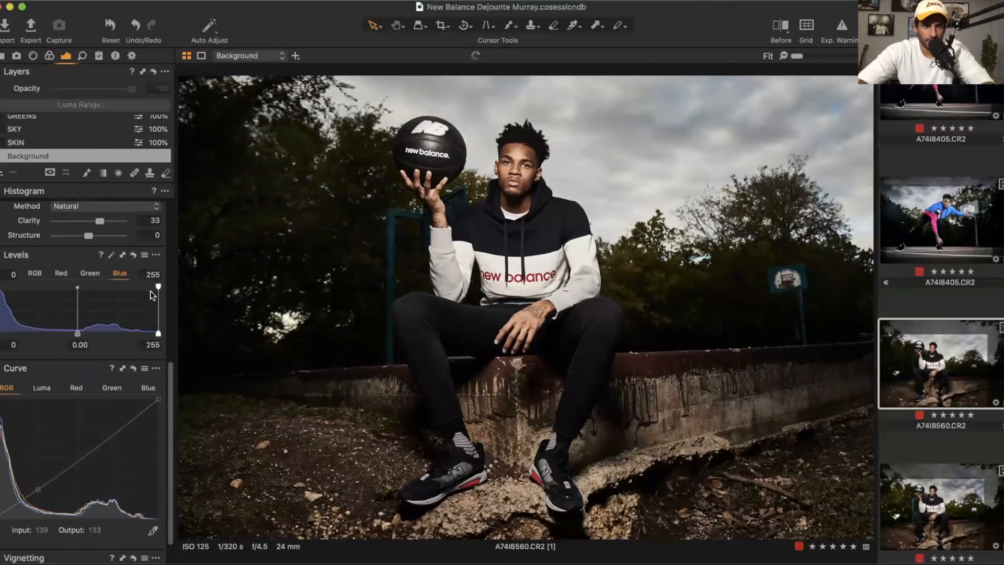
left_click_drag(155, 285, 152, 285)
scroll(36, 445, "down", 2)
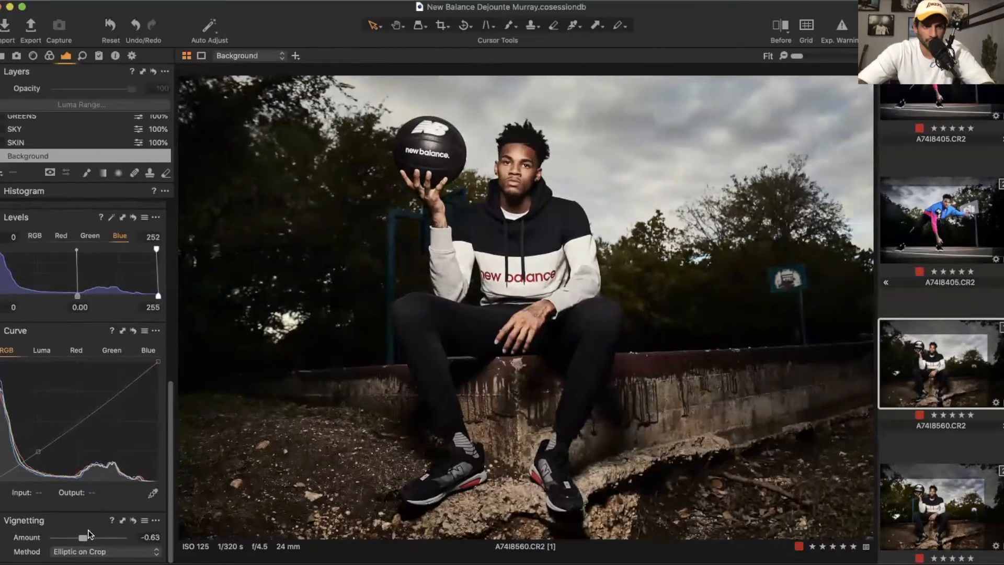
left_click_drag(84, 537, 87, 541)
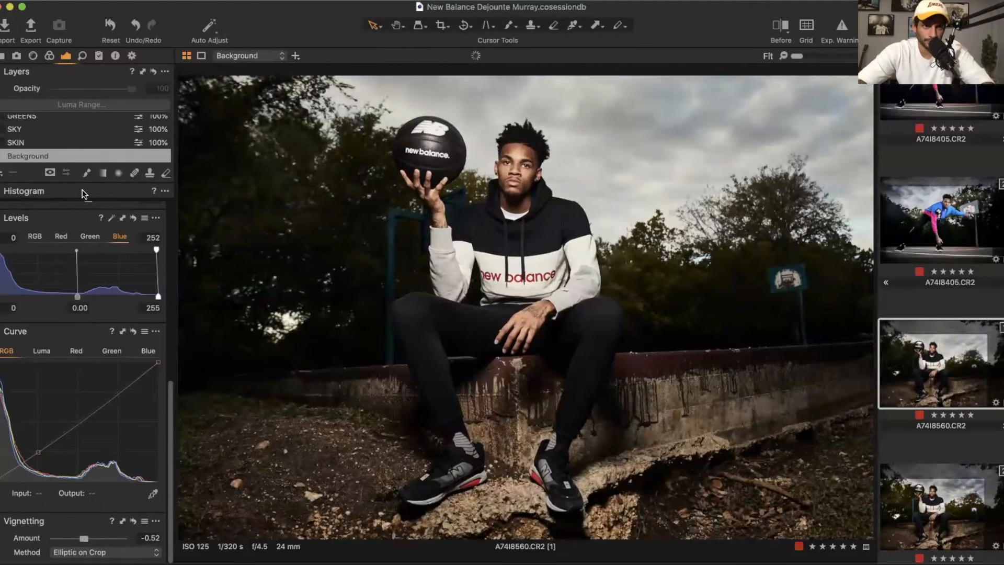
Step: Try the Auto base curve on the Background layer and switch it back to Film Standard
key("super+alt+4")
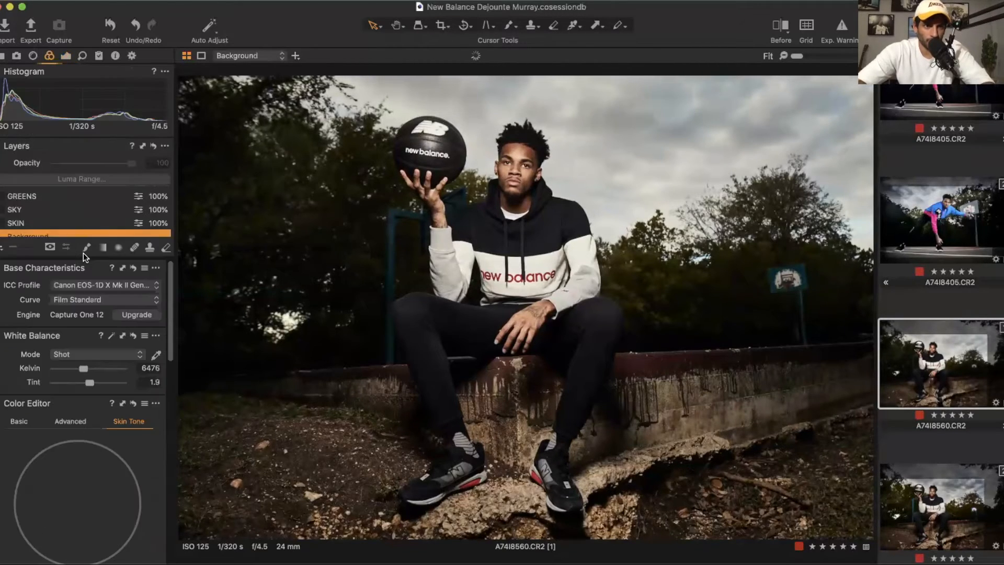
scroll(82, 201, "up", 1)
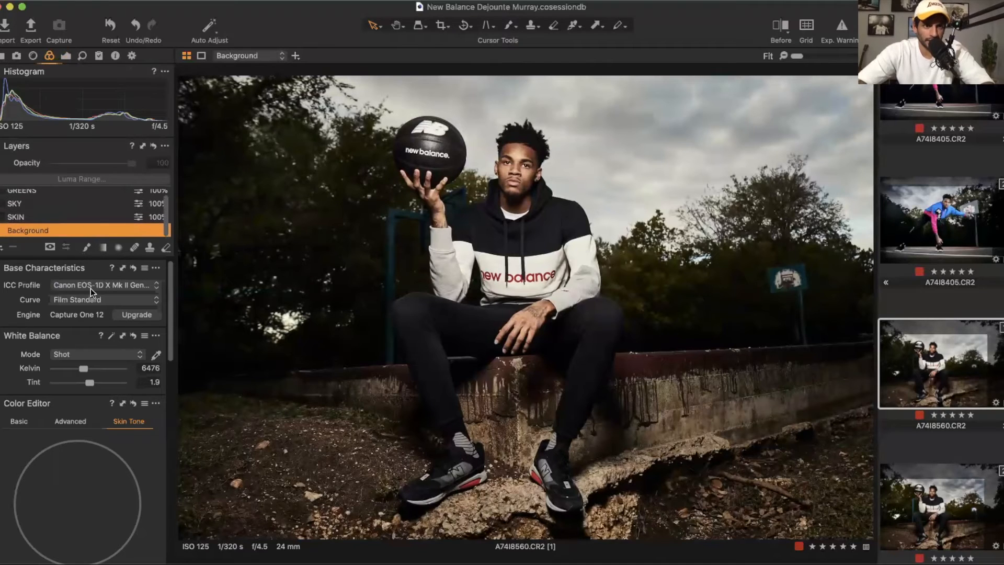
left_click(87, 296)
left_click(87, 297)
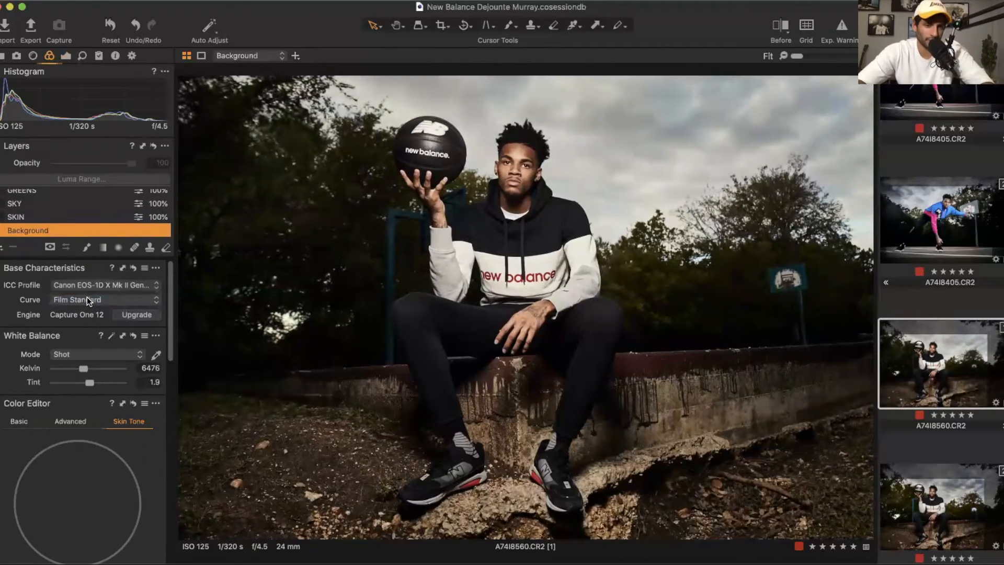
left_click(87, 297)
left_click(88, 268)
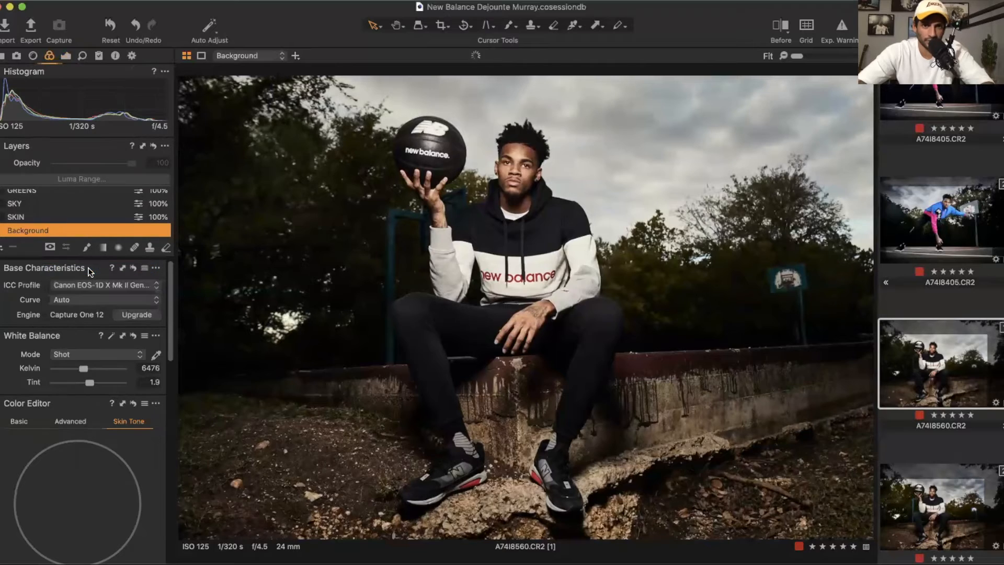
left_click(89, 301)
left_click(79, 330)
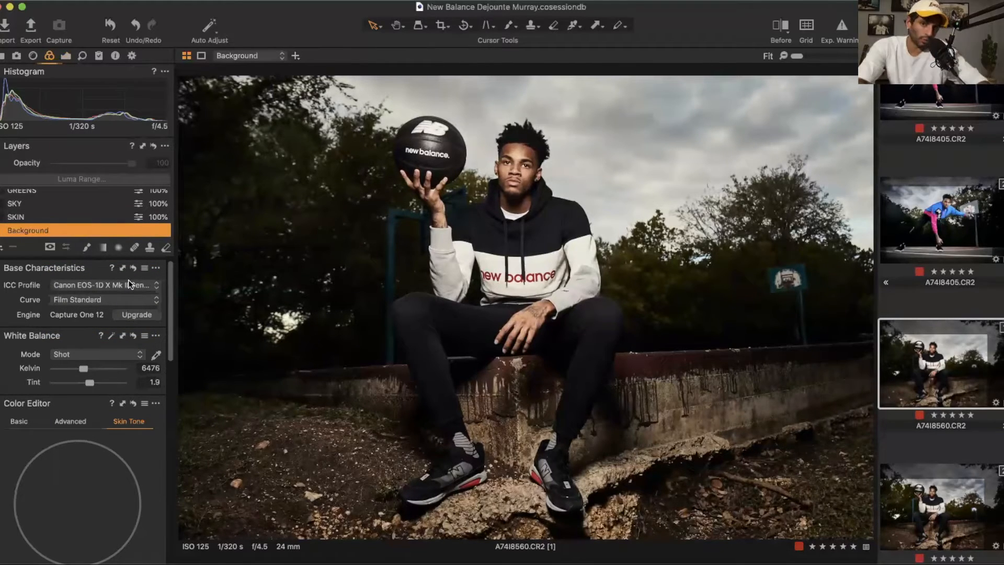
Step: Delete the SKIN, SKY and GREENS adjustment layers
left_click(26, 215)
key("Delete")
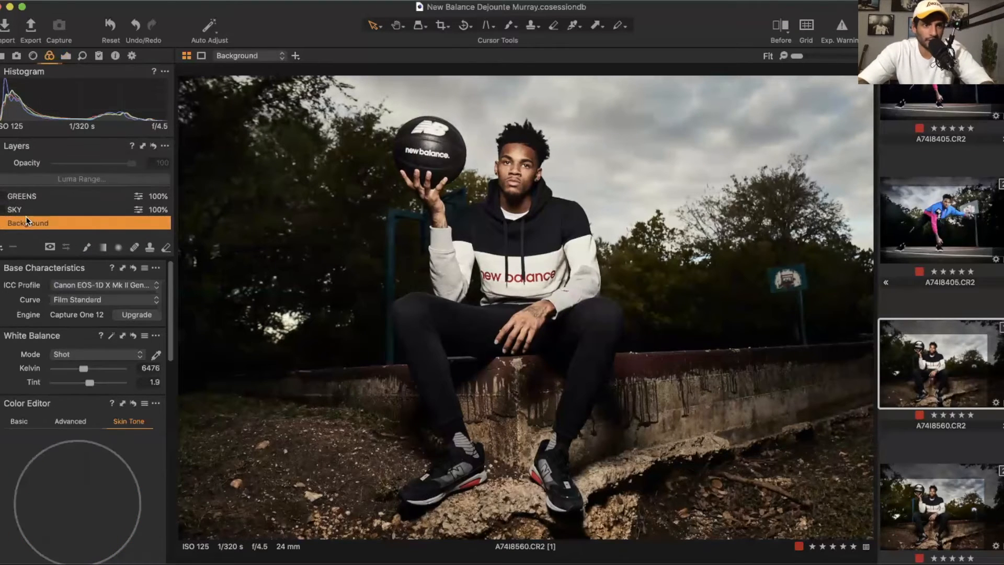
left_click(22, 211)
key("Delete")
left_click(22, 199)
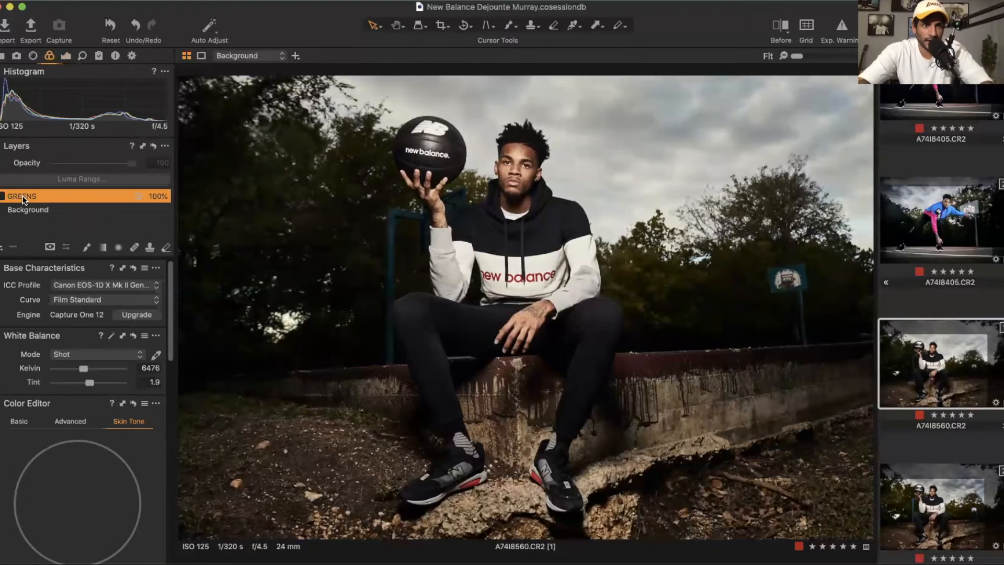
key("Delete")
Step: Add a new adjustment layer and rename it SKIN
left_click(1, 247)
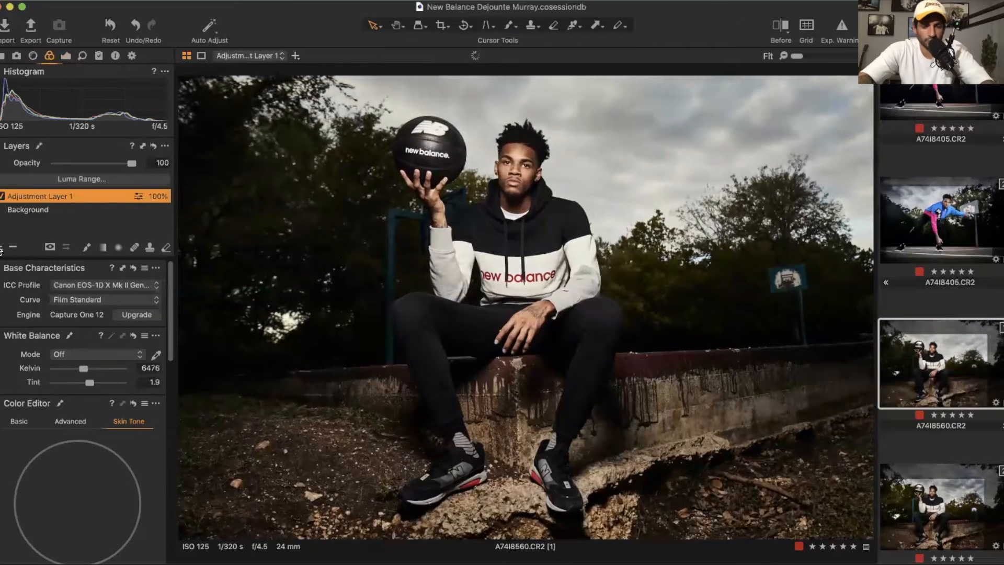
right_click(29, 196)
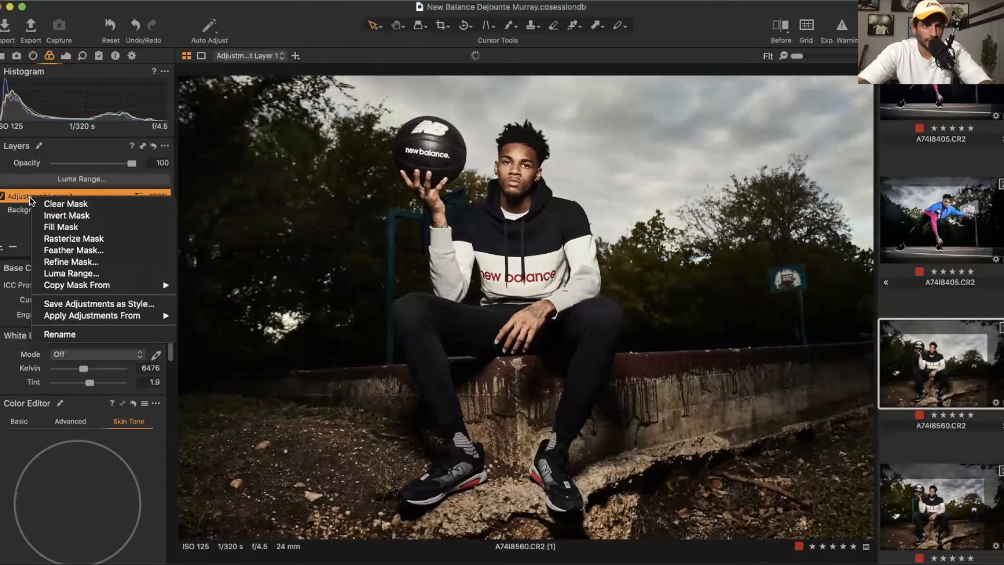
left_click(70, 329)
type("SKIN")
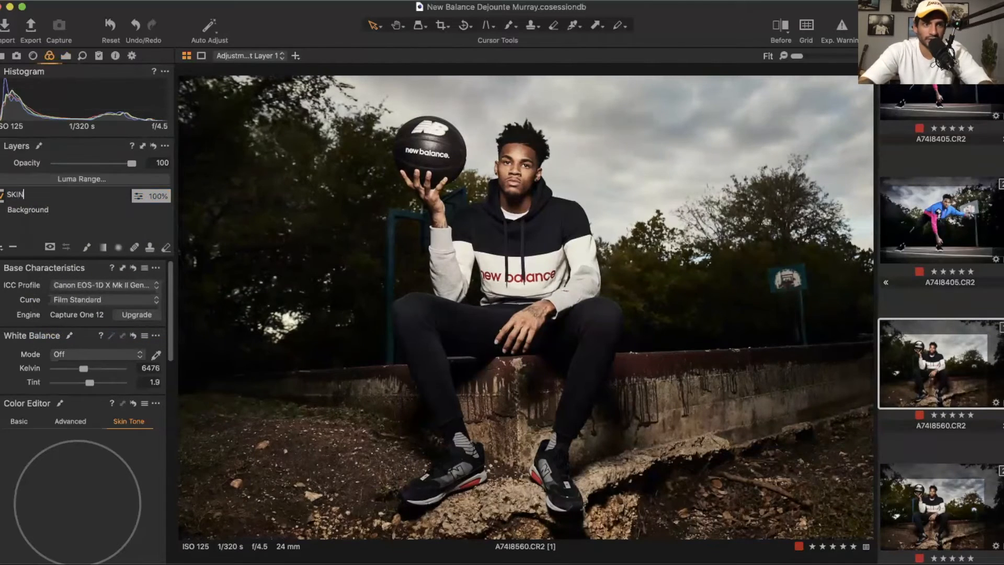
key("Return")
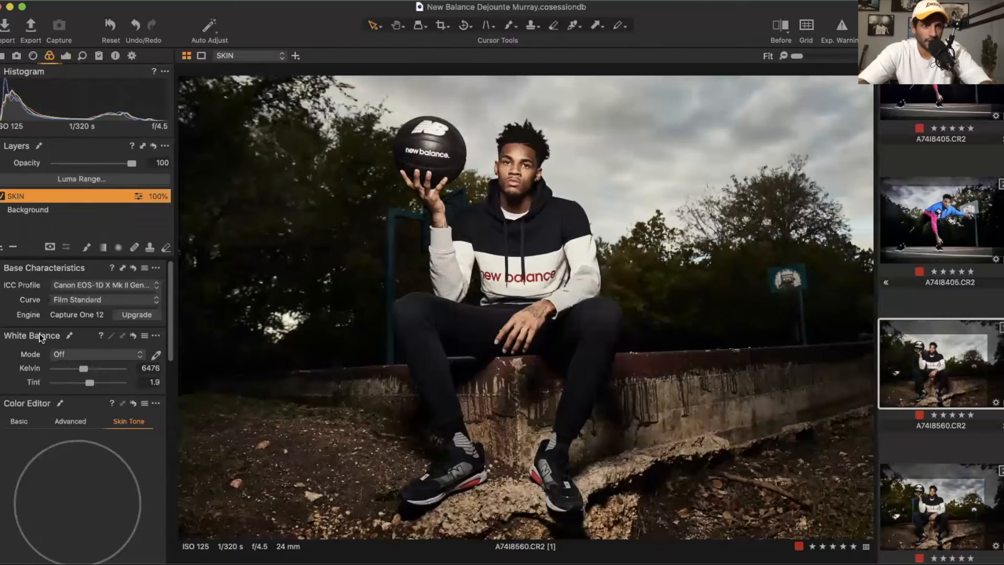
Step: Add another adjustment layer and rename it SKY
left_click(1, 248)
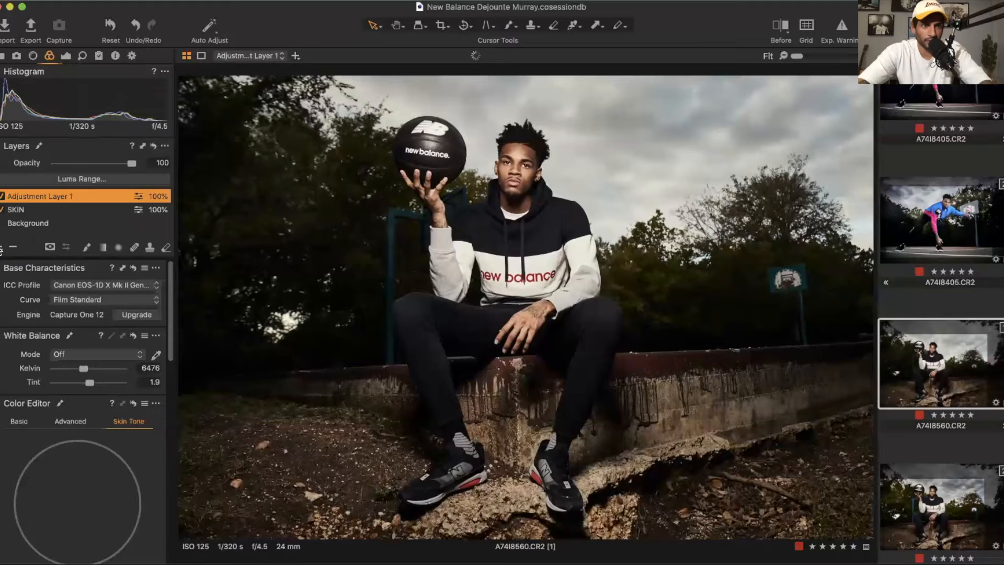
right_click(54, 195)
left_click(82, 328)
type("SKY")
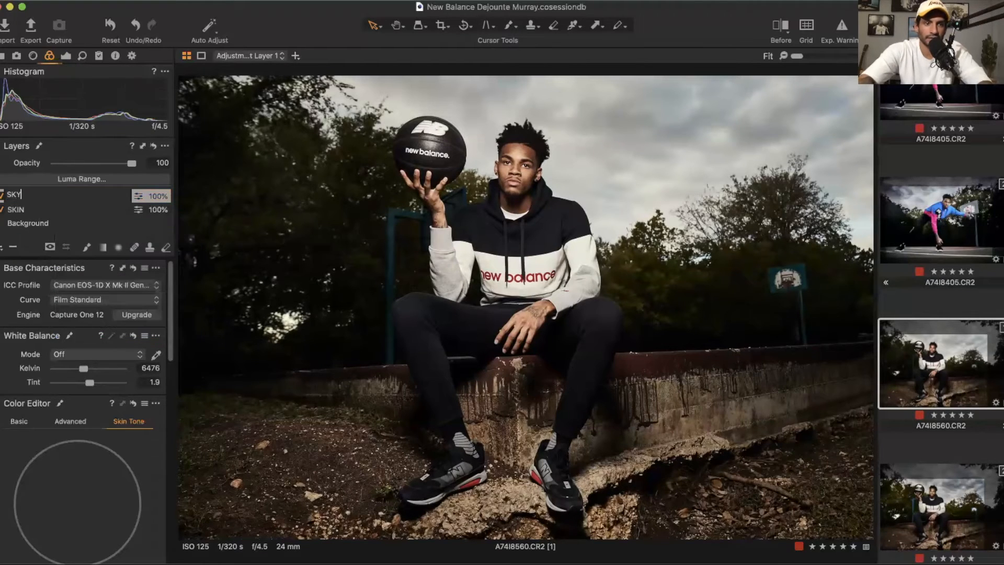
key("Return")
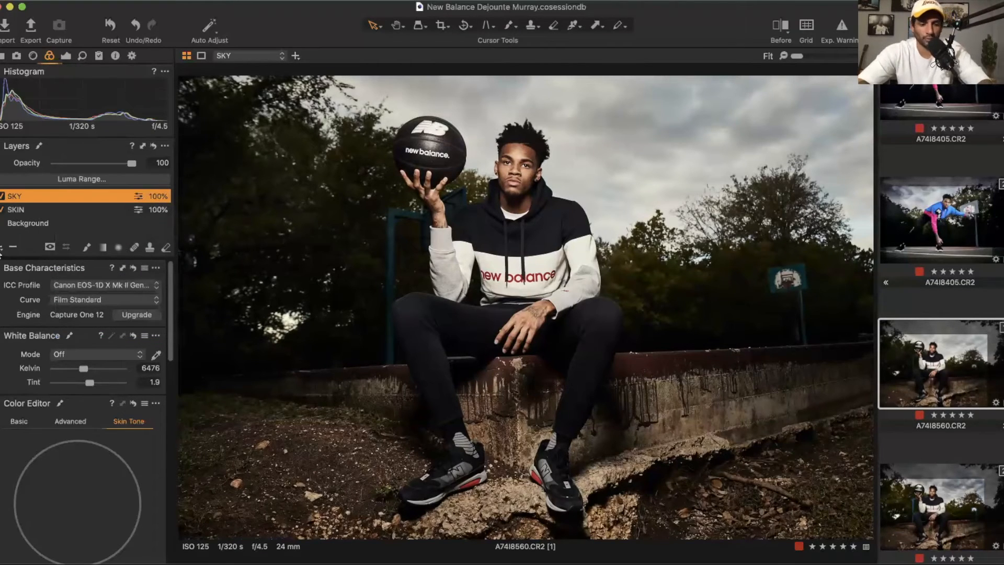
Step: Add a third adjustment layer and rename it GREENS
left_click(1, 251)
left_click(1, 235)
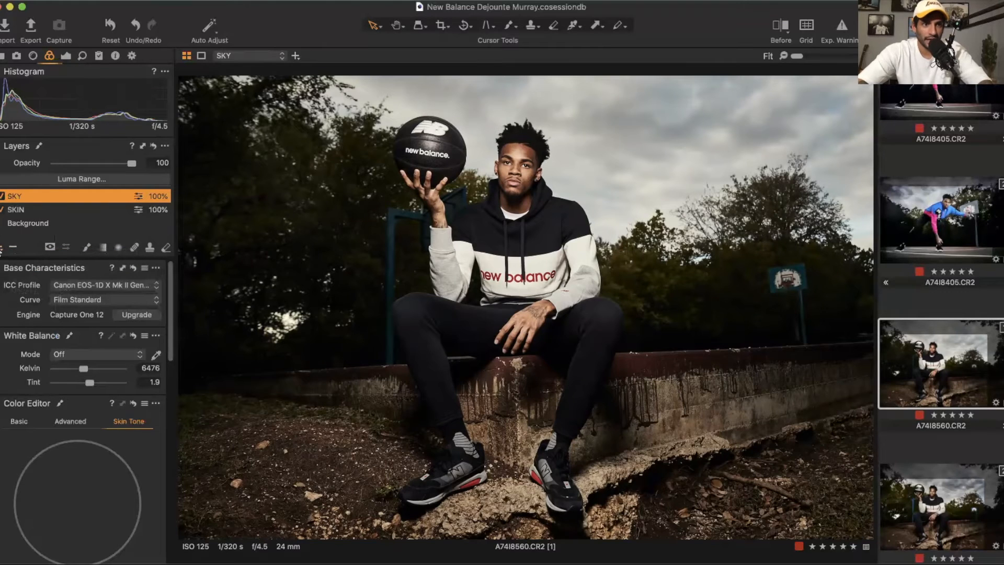
left_click(1, 246)
right_click(33, 200)
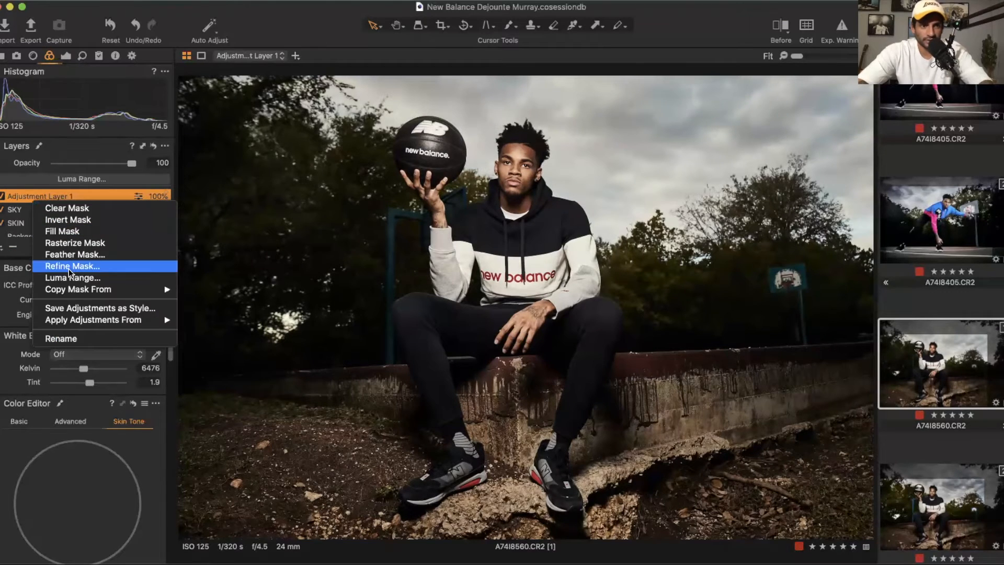
left_click(61, 338)
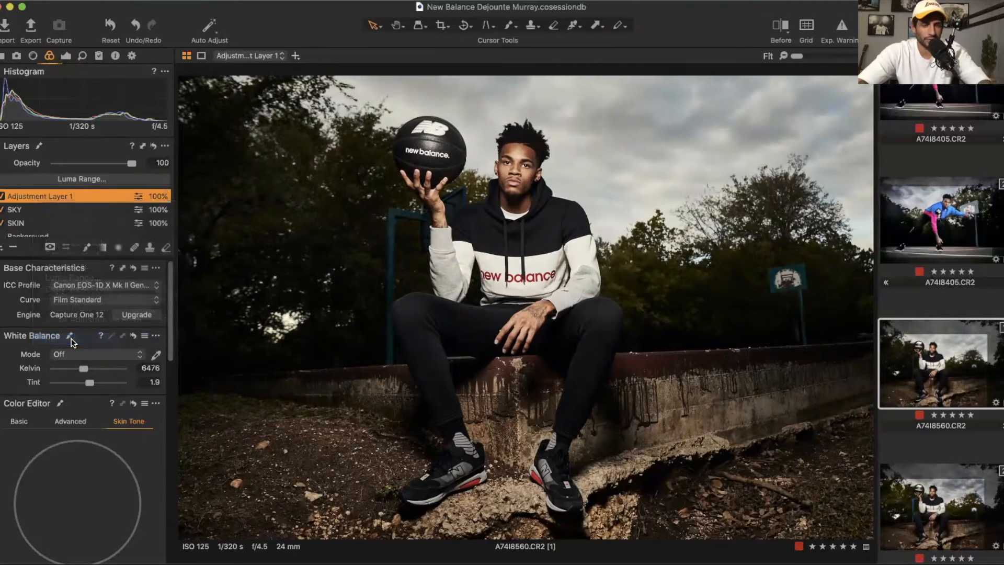
left_click(41, 196)
right_click(41, 196)
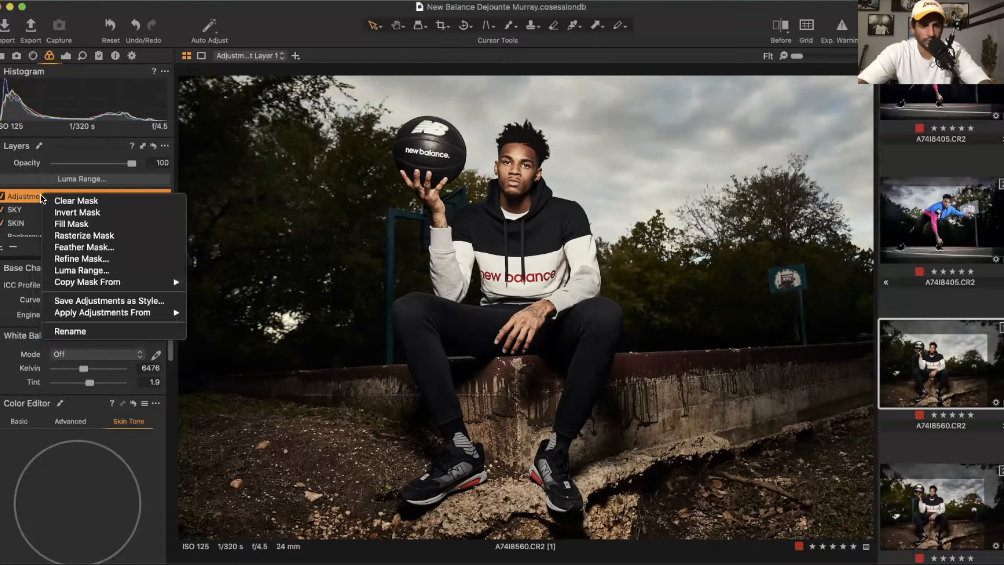
left_click(78, 333)
type("GRE")
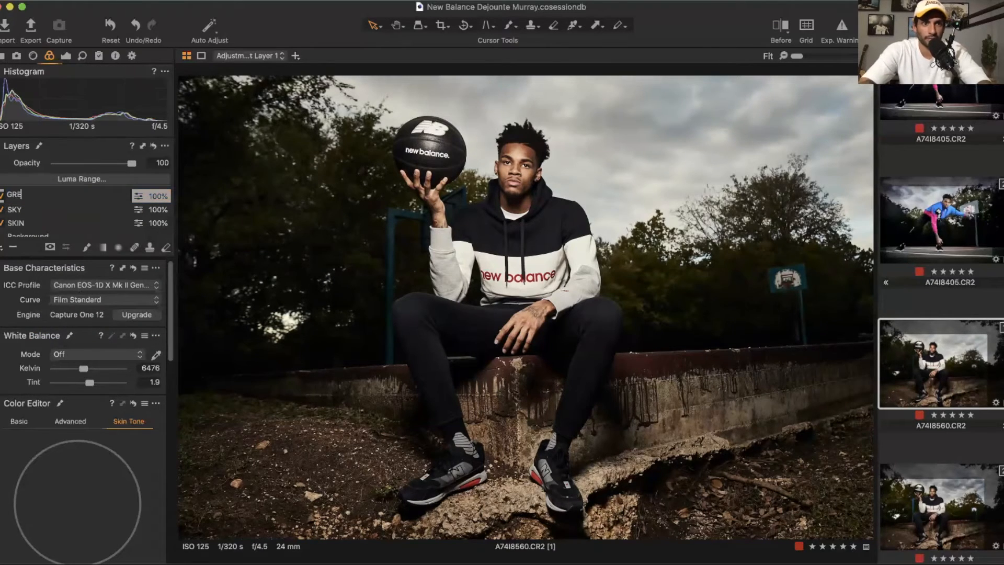
type("ENS")
key("Return")
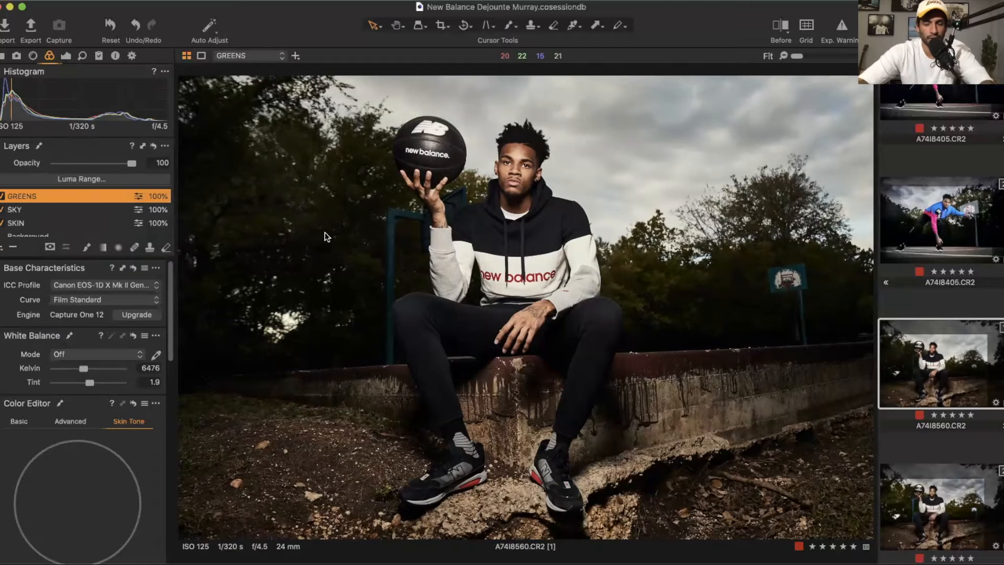
Step: On the SKIN layer, brush a mask over the player's face, neck and both hands
left_click(23, 221)
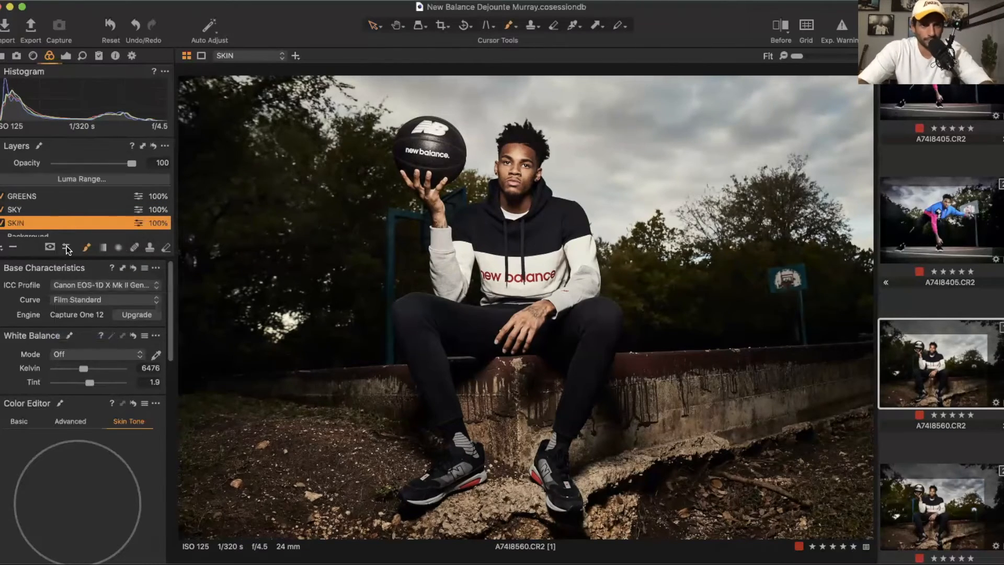
scroll(521, 171, "up", 5)
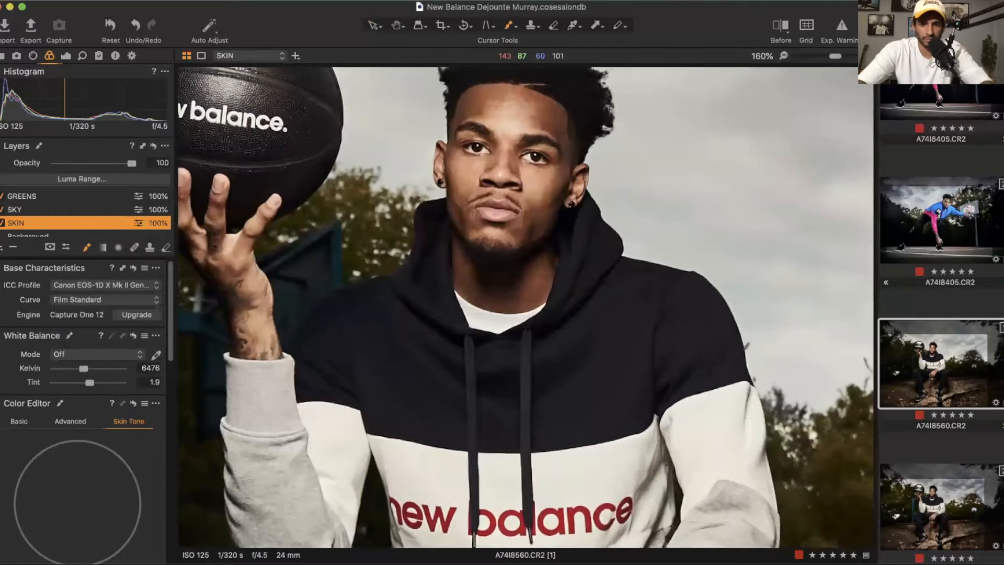
mouse_move(509, 117)
left_mouse_down()
mouse_move(491, 209)
mouse_move(477, 177)
mouse_move(539, 118)
mouse_move(538, 224)
mouse_move(497, 280)
mouse_move(473, 243)
left_mouse_up()
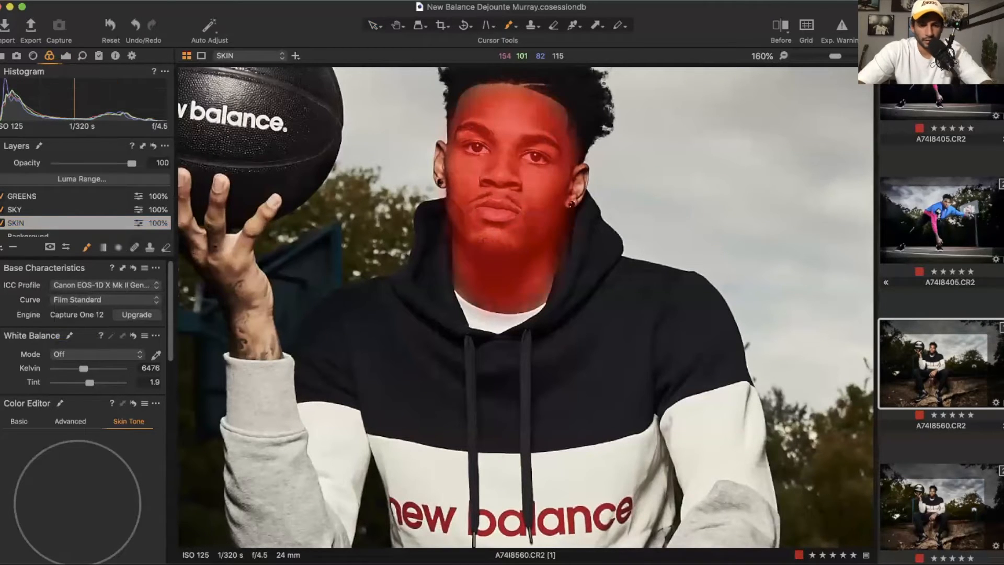
right_click(445, 173)
left_click_drag(445, 174, 440, 174)
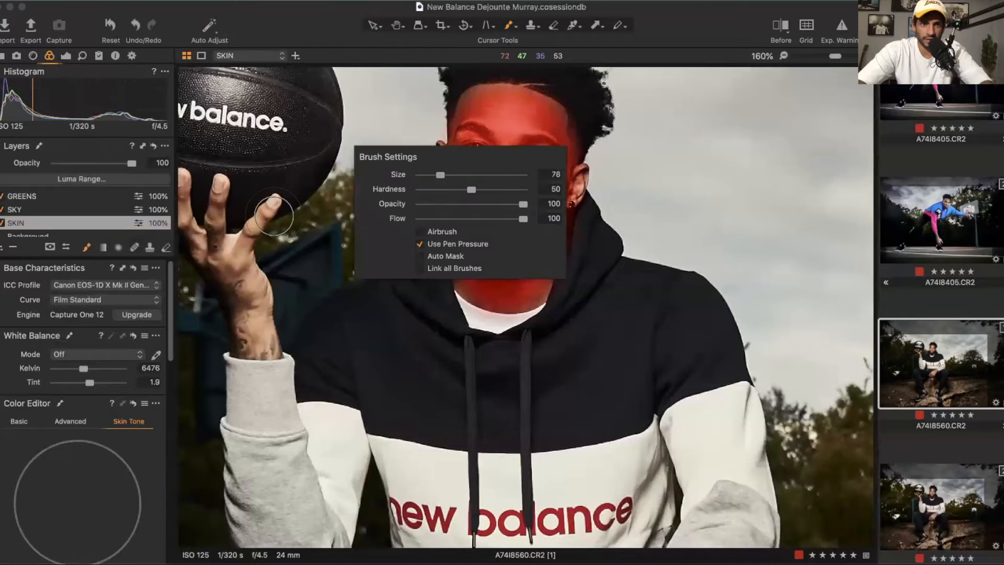
left_click(221, 236)
scroll(221, 235, "down", 5)
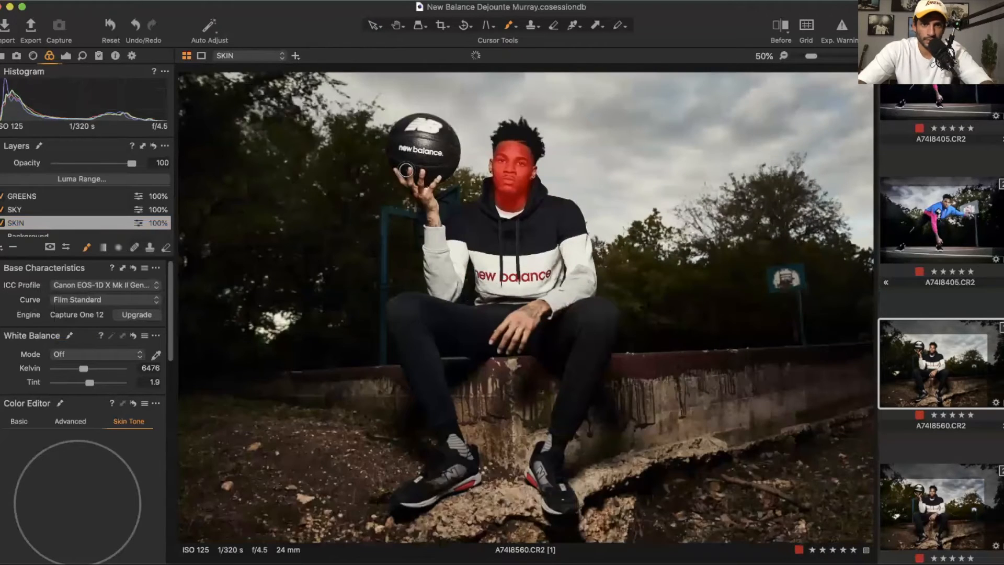
scroll(406, 170, "up", 5)
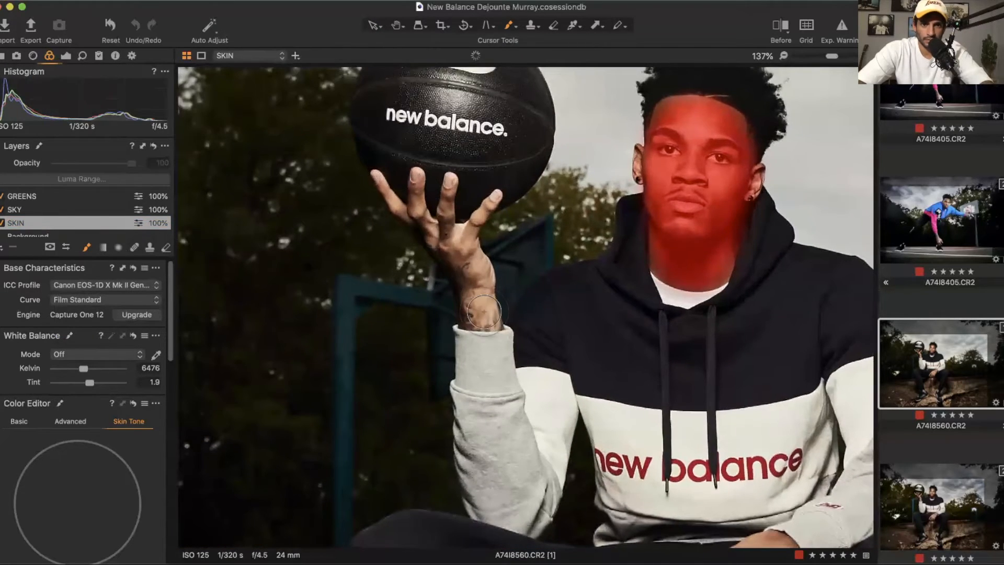
mouse_move(484, 312)
left_mouse_down()
mouse_move(470, 229)
mouse_move(481, 183)
left_mouse_up()
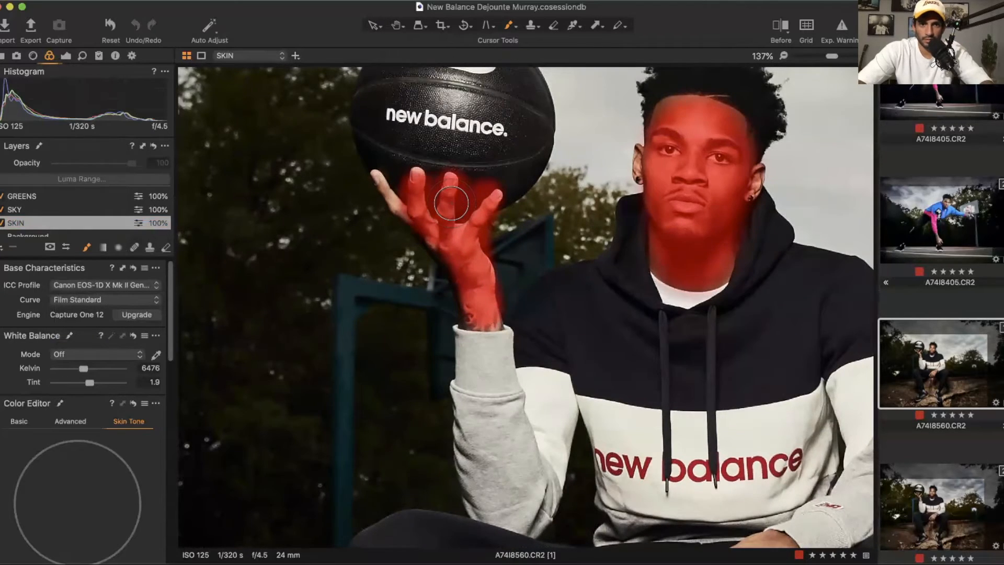
mouse_move(403, 177)
left_mouse_down()
mouse_move(389, 173)
mouse_move(385, 188)
mouse_move(400, 204)
left_mouse_up()
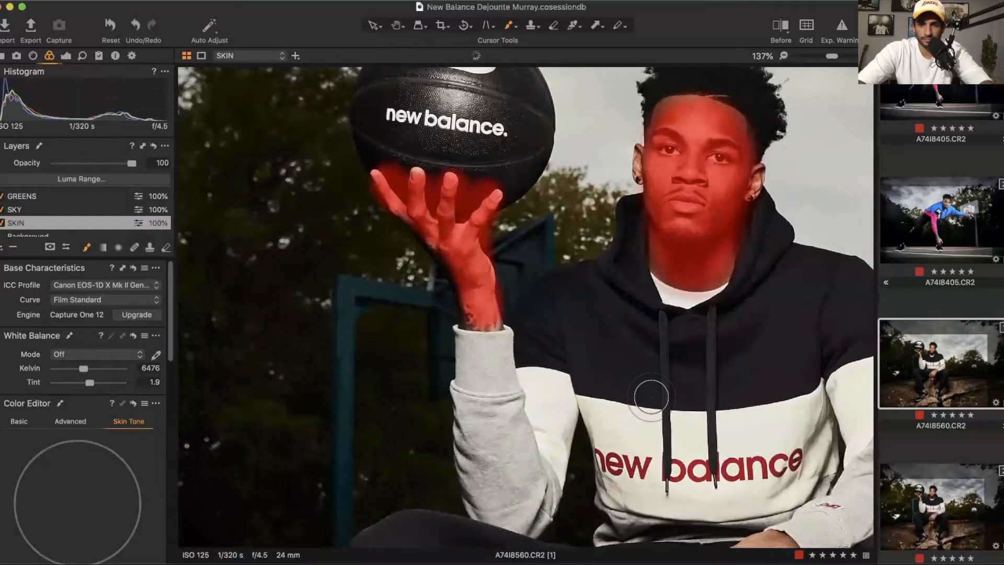
scroll(651, 396, "down", 5)
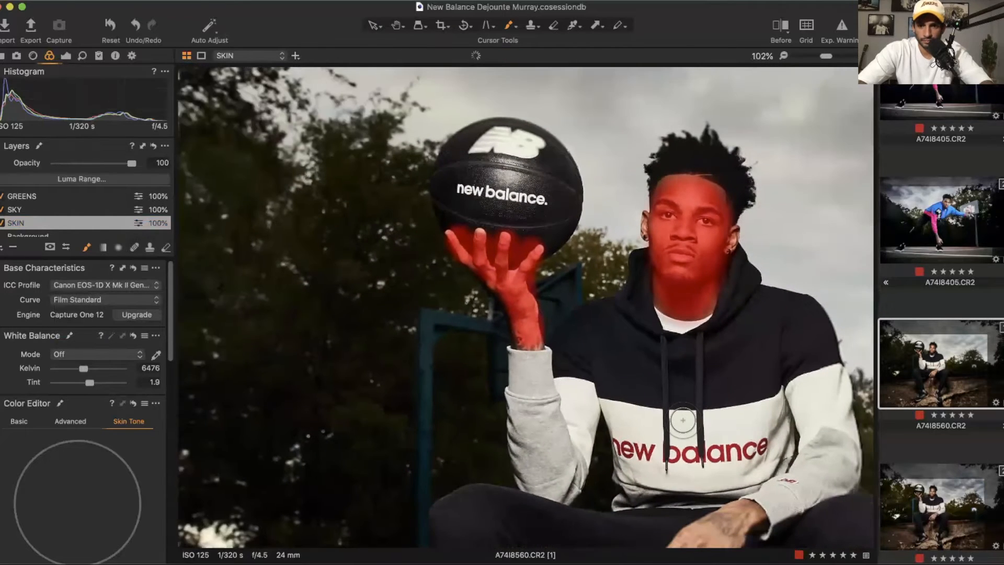
scroll(682, 420, "down", 4)
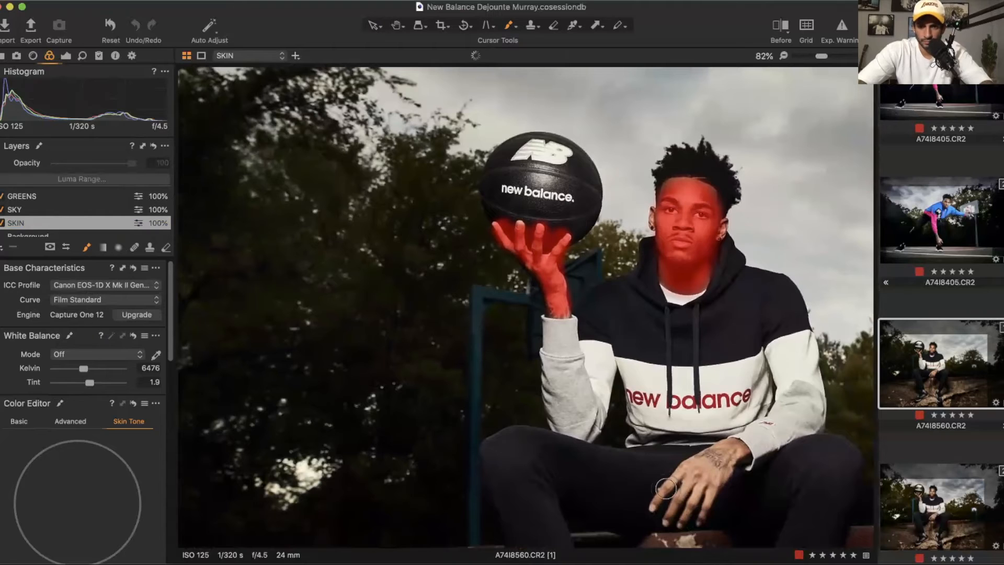
mouse_move(672, 489)
left_mouse_down()
mouse_move(724, 456)
mouse_move(674, 516)
mouse_move(724, 468)
mouse_move(710, 499)
mouse_move(734, 449)
mouse_move(682, 469)
left_mouse_up()
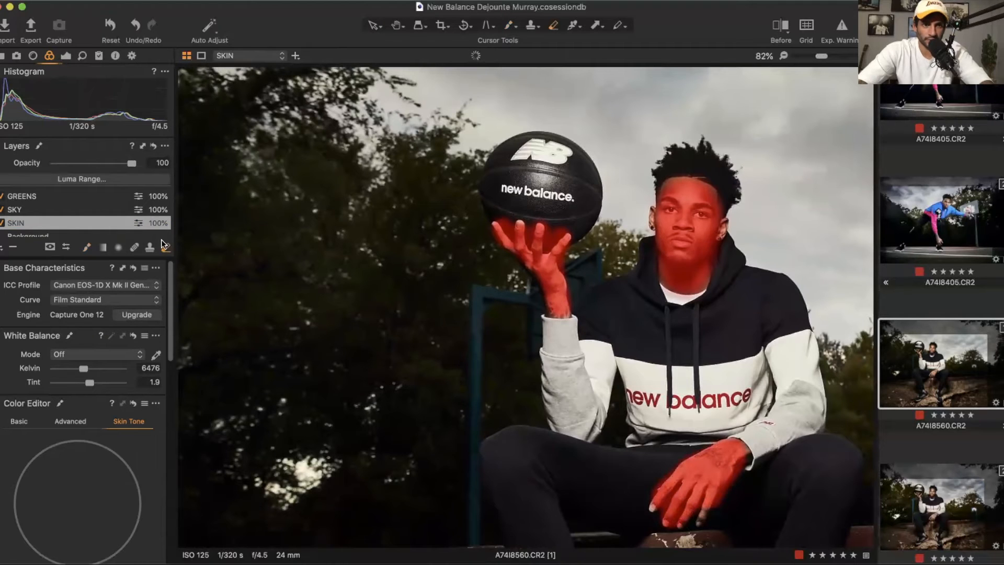
Step: Erase the SKIN mask overspill along the edges of the raised hand
scroll(533, 229, "up", 3)
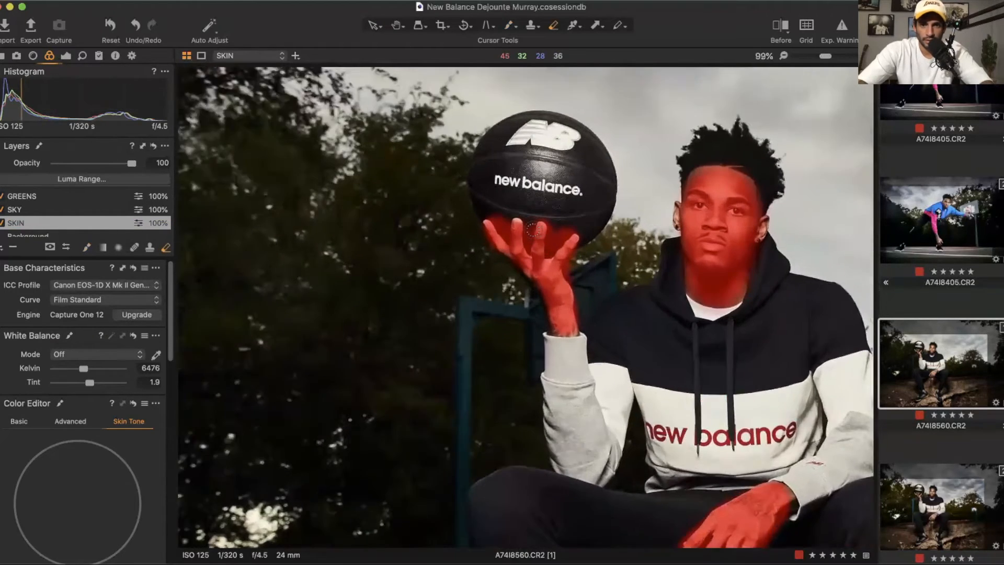
scroll(534, 229, "up", 3)
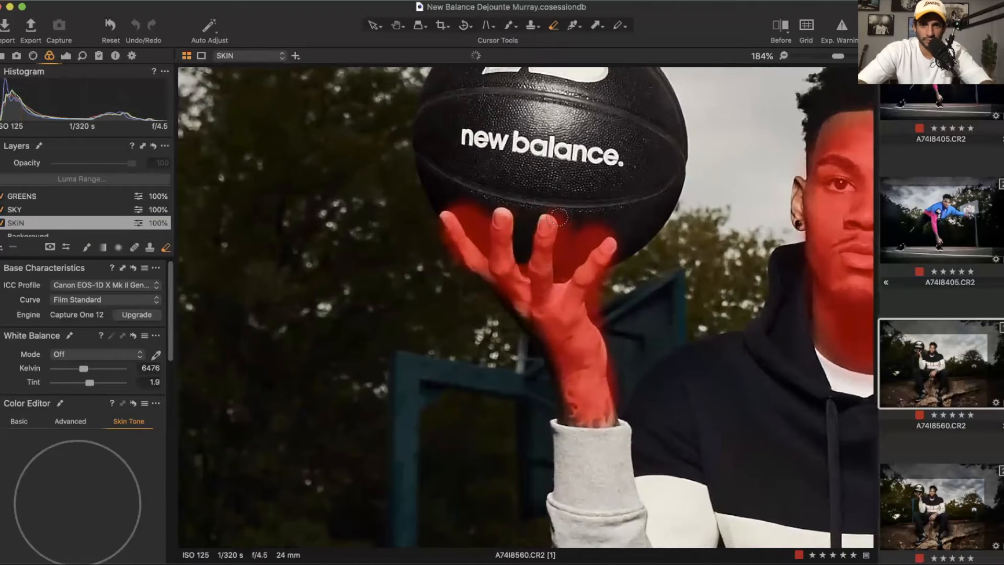
mouse_move(590, 224)
left_mouse_down()
mouse_move(575, 245)
mouse_move(603, 217)
left_mouse_up()
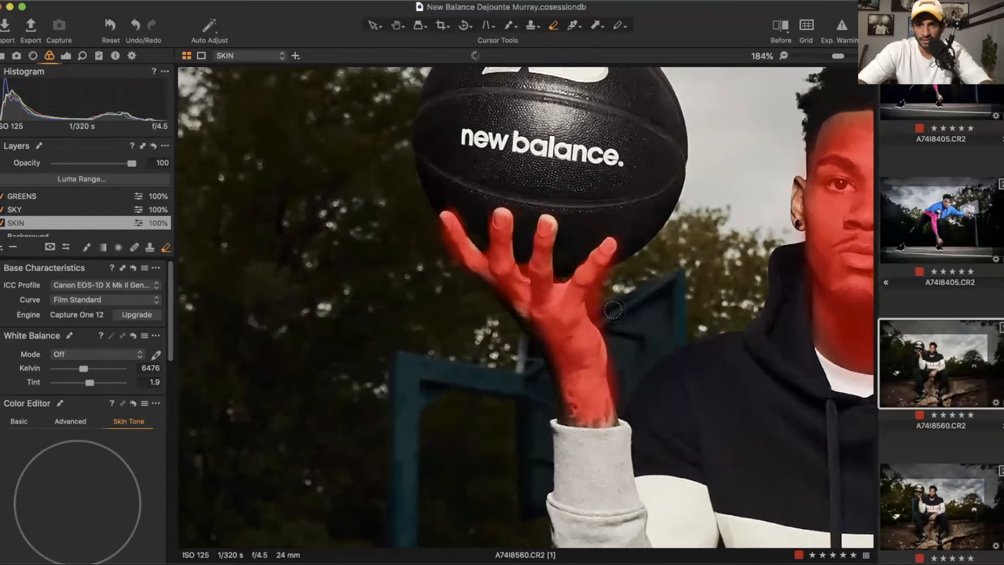
left_click_drag(611, 310, 606, 281)
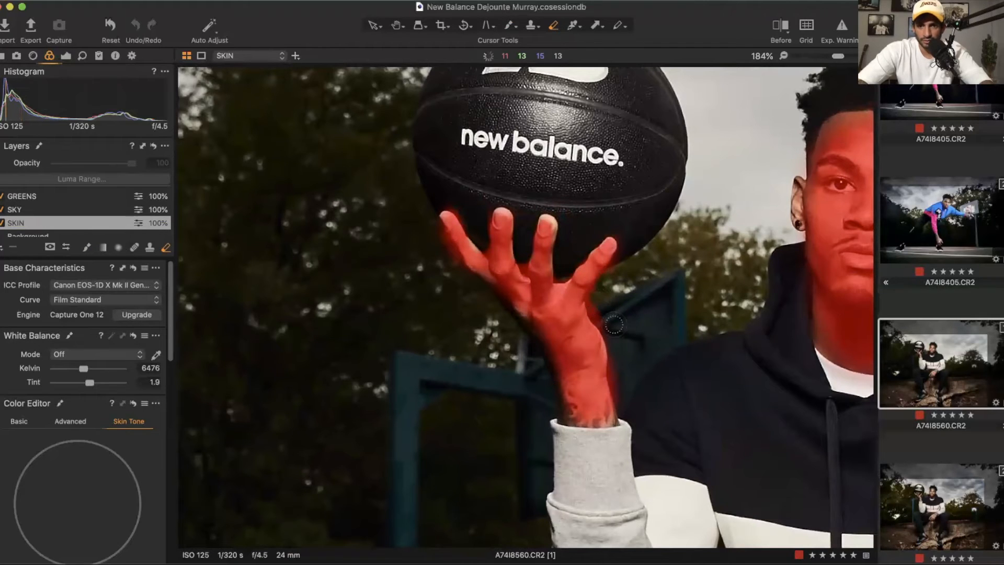
left_click_drag(615, 324, 624, 386)
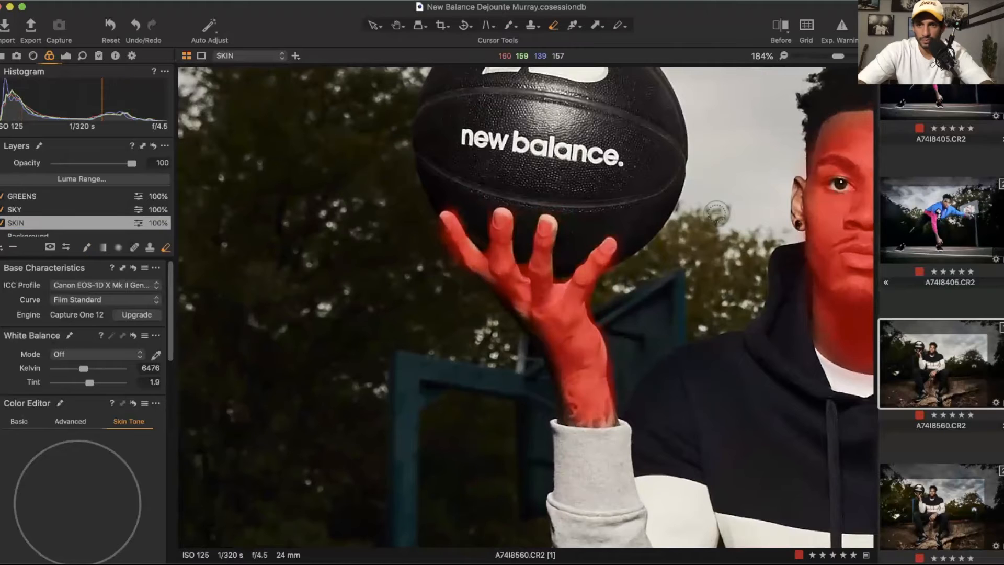
scroll(717, 213, "down", 2)
scroll(805, 174, "up", 2)
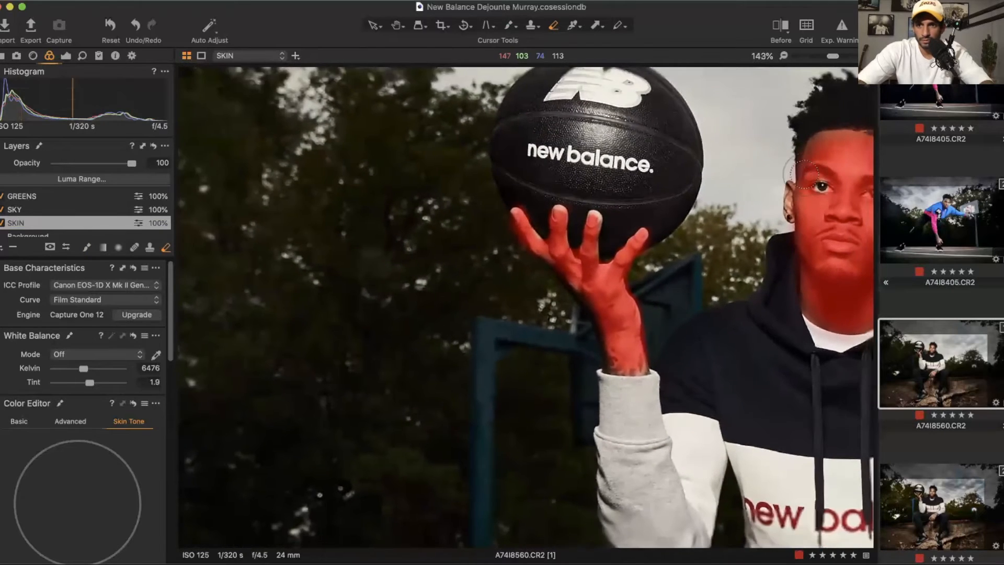
scroll(805, 174, "down", 3)
scroll(805, 174, "up", 3)
scroll(805, 174, "down", 3)
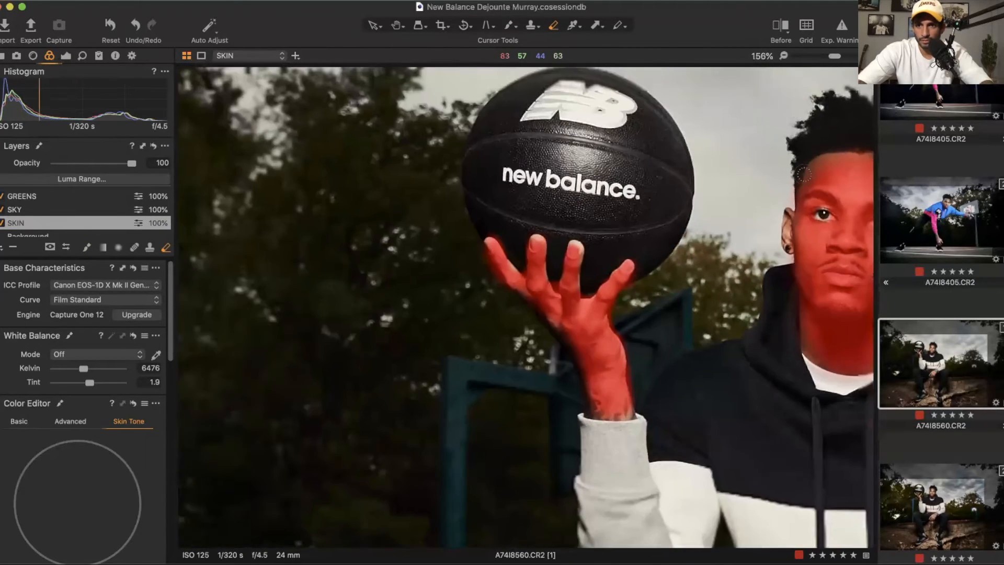
scroll(805, 174, "down", 3)
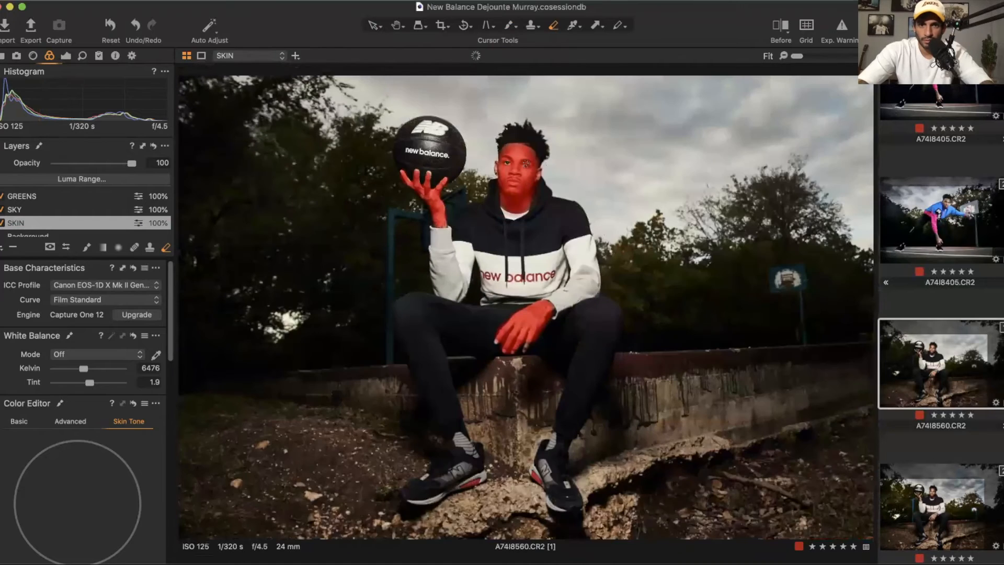
scroll(525, 164, "up", 3)
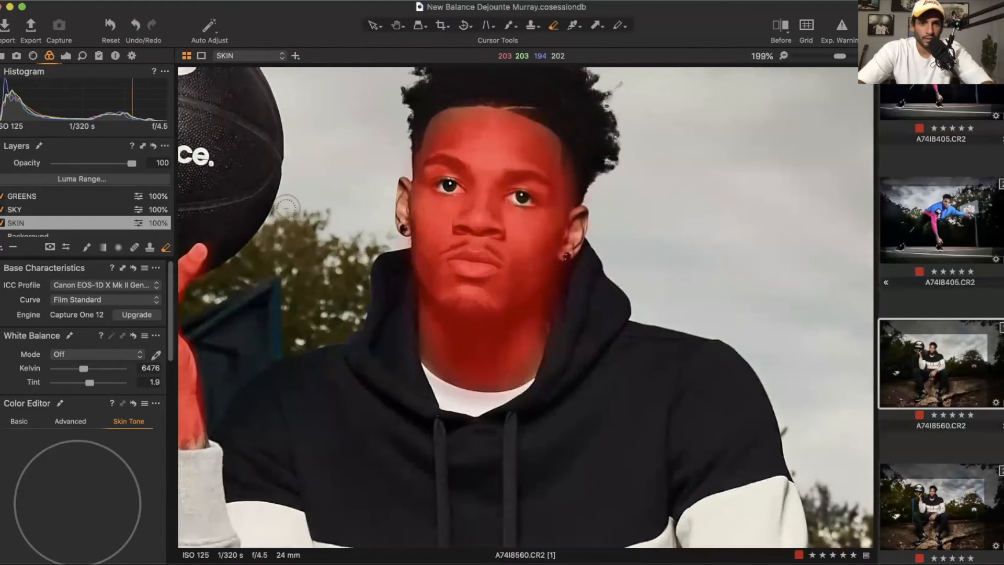
Step: Extend the SKIN layer mask by brushing over both of the player's ears
scroll(325, 208, "down", 3)
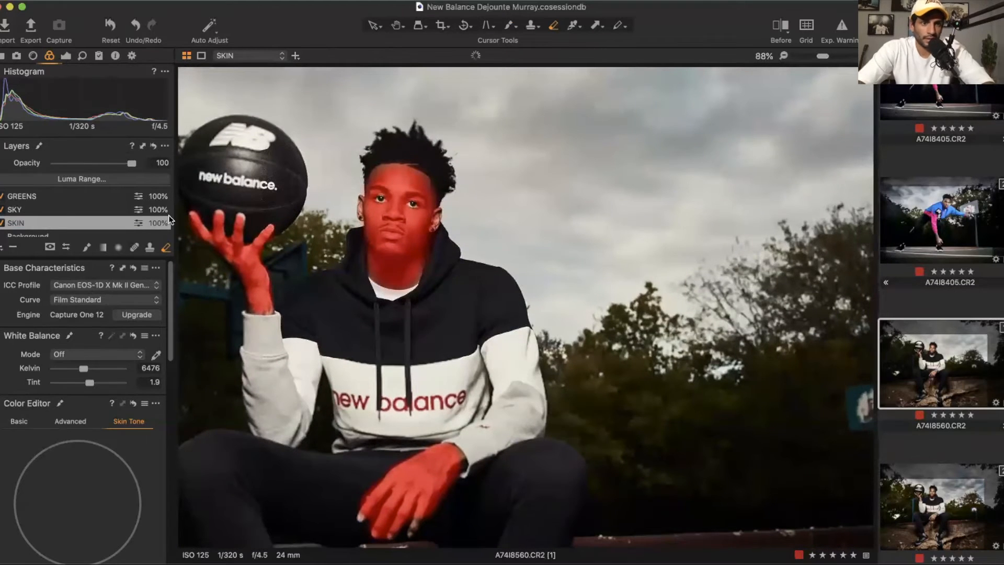
key("b")
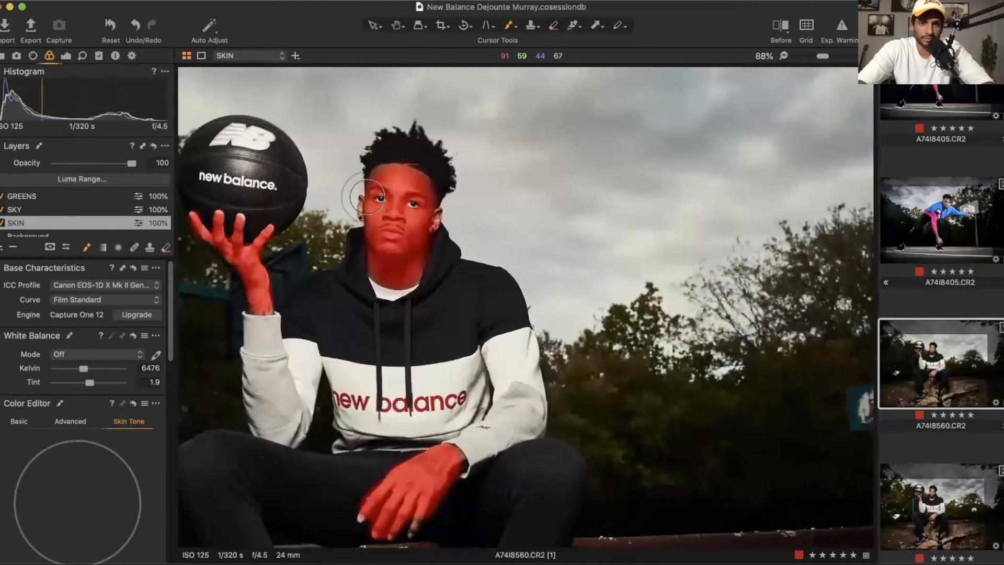
scroll(367, 196, "up", 3)
scroll(361, 191, "up", 1)
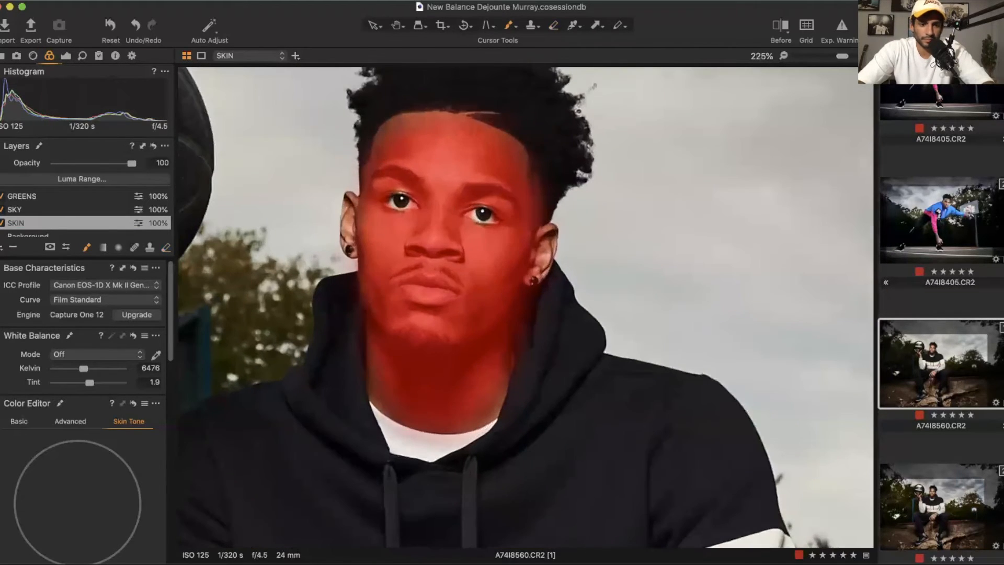
right_click(340, 175)
left_click_drag(339, 174, 333, 174)
left_click(538, 240)
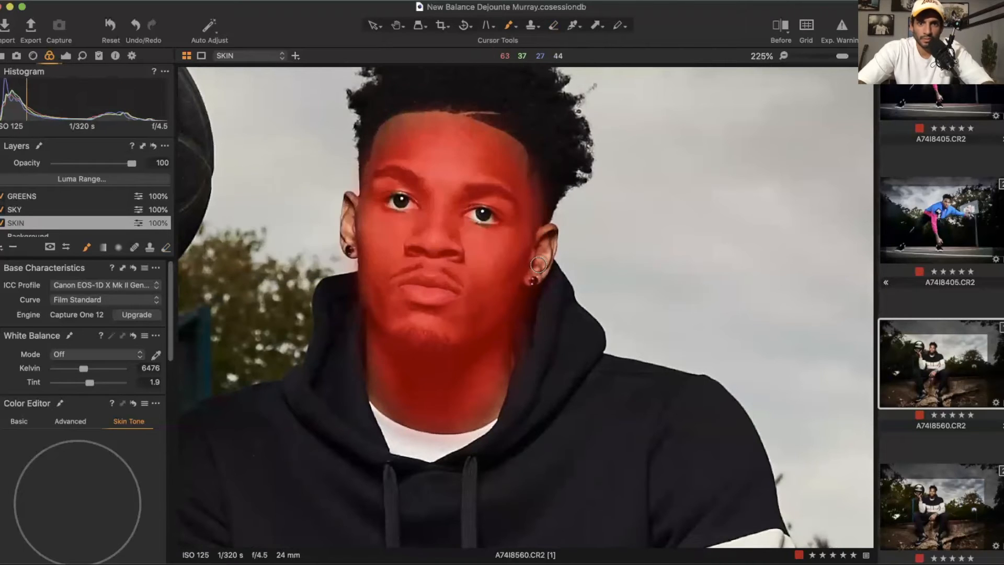
left_click_drag(539, 266, 548, 233)
left_click(344, 208)
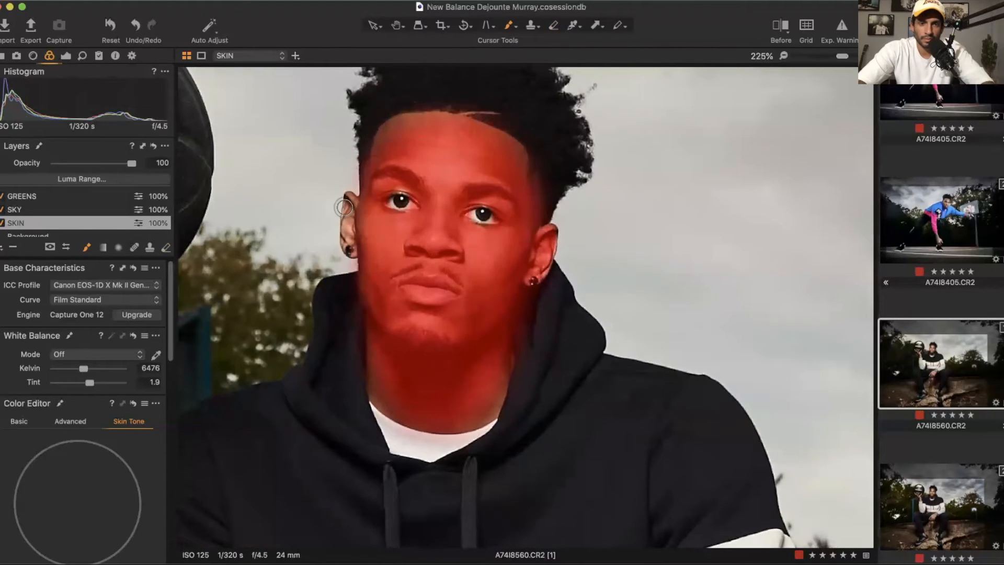
left_click_drag(354, 256, 346, 210)
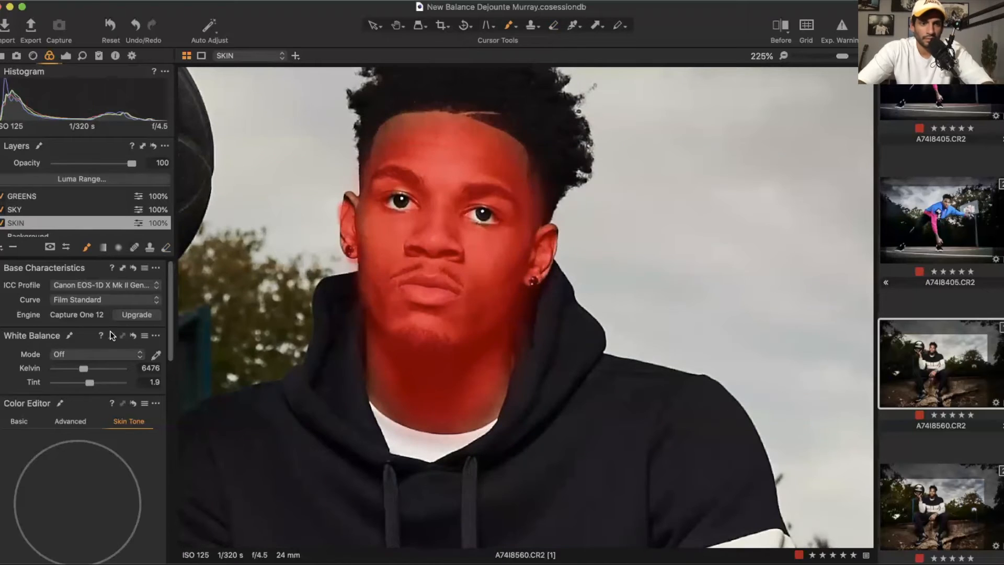
Step: Sample the player's facial skin tone for the SKIN layer with the Skin Tone color picker
scroll(111, 430, "down", 4)
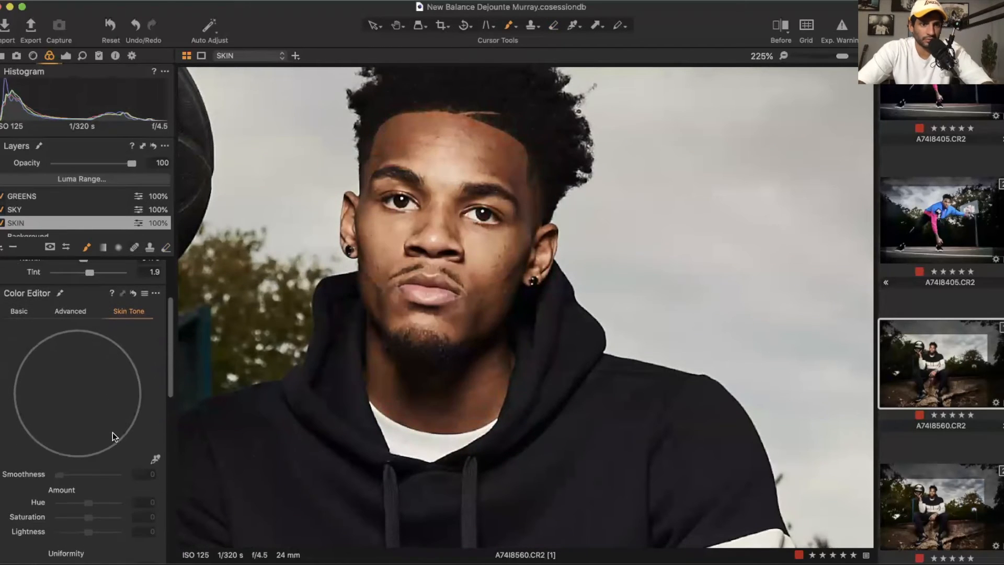
left_click(387, 235)
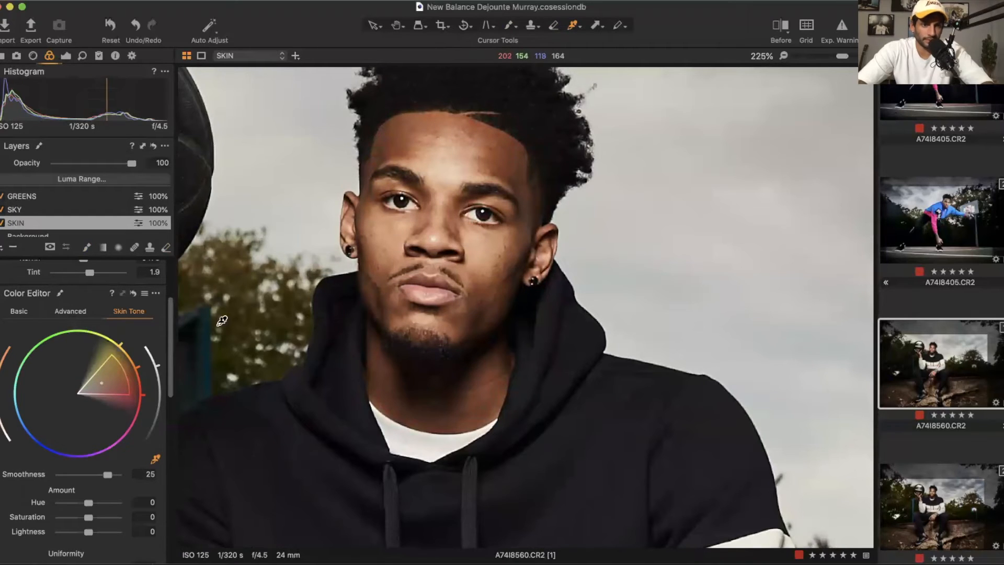
scroll(65, 501, "down", 3)
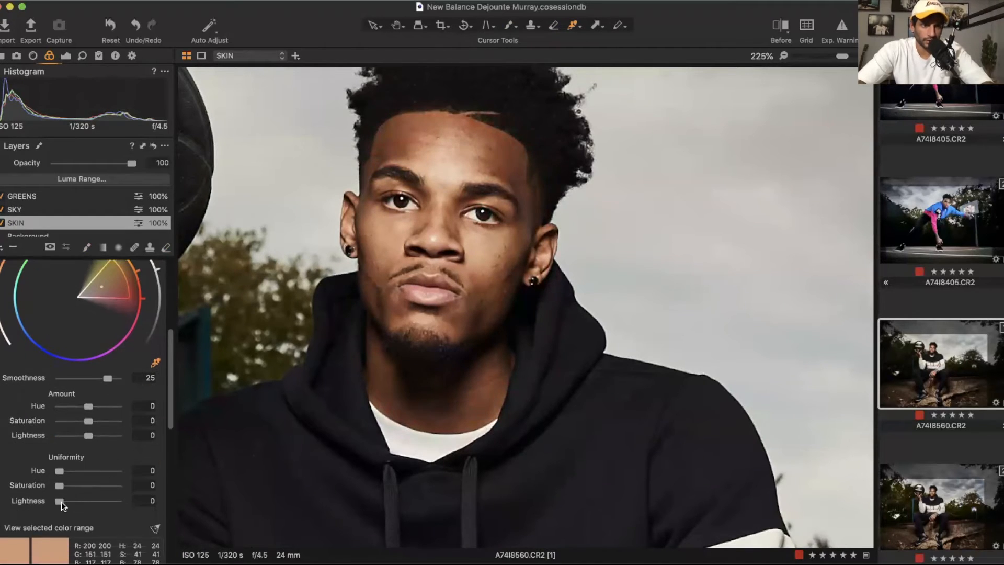
key("super+0")
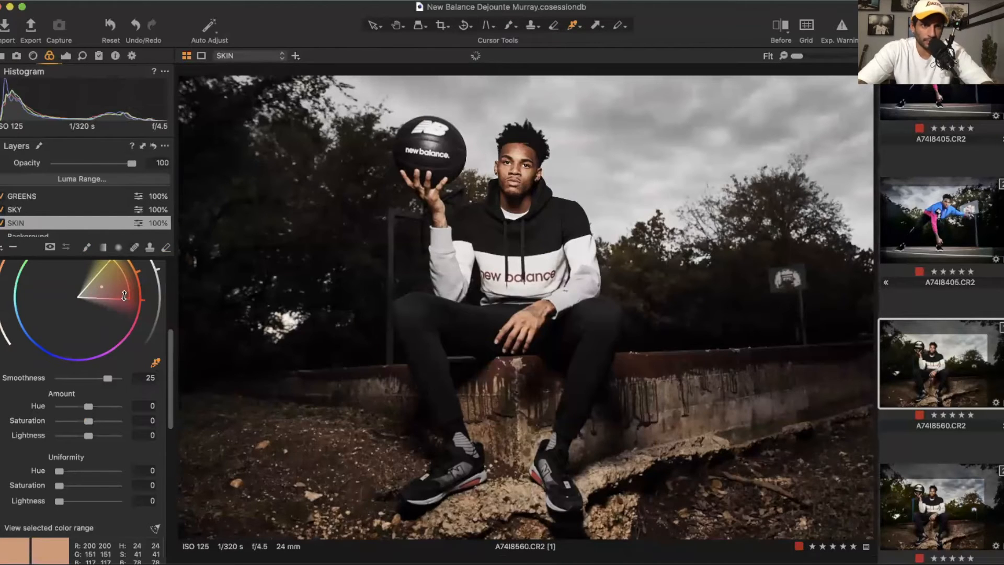
Step: Set the skin tone amount to hue 1.7, saturation -10.5 and lightness -6.4
left_click_drag(123, 296, 122, 290)
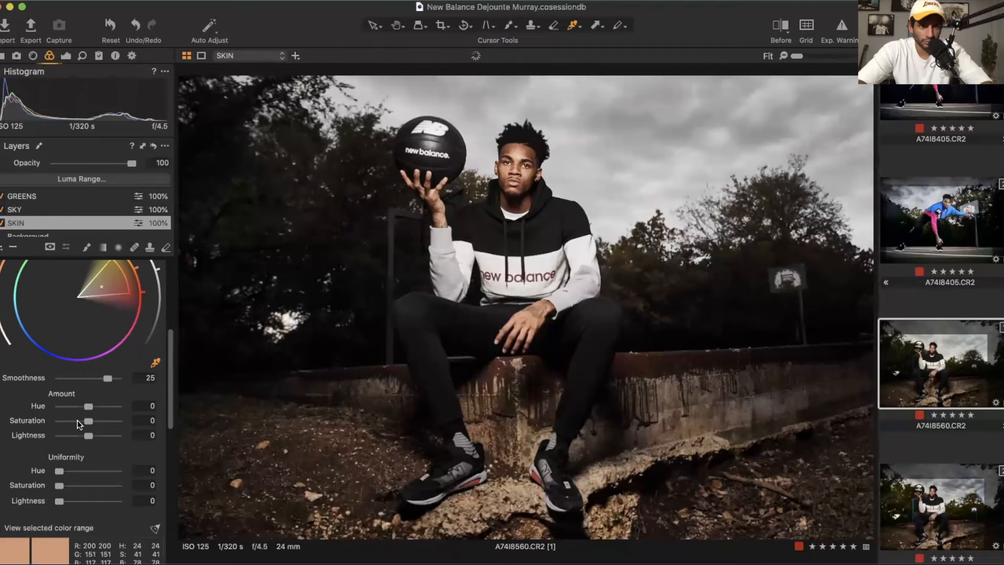
left_click_drag(79, 419, 77, 420)
left_click(98, 405)
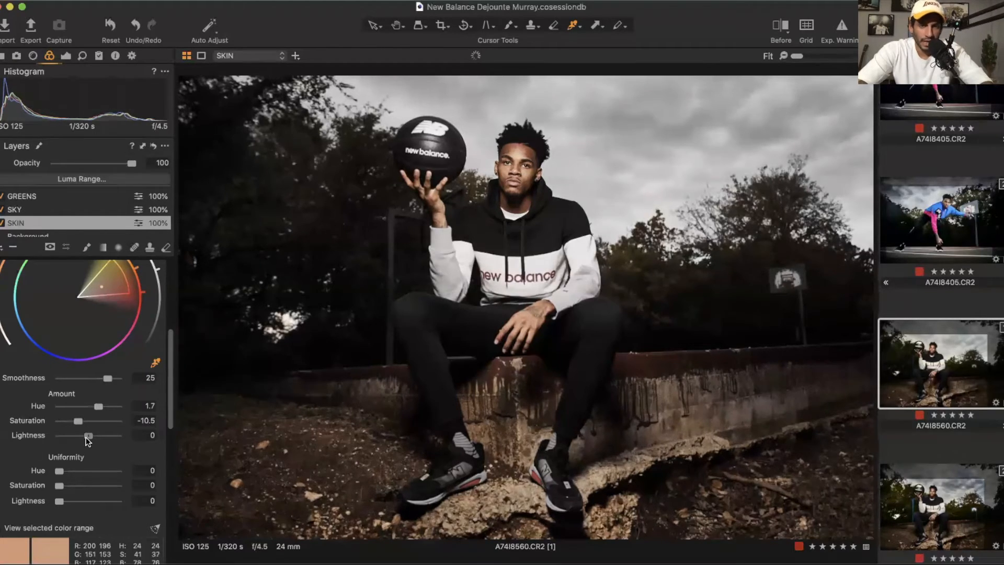
left_click_drag(88, 435, 152, 435)
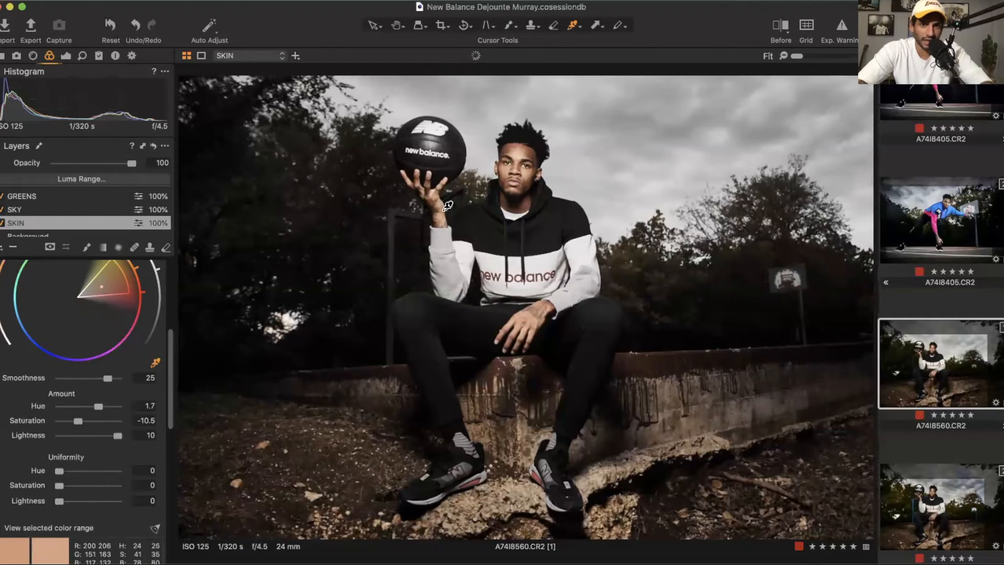
scroll(518, 148, "up", 10)
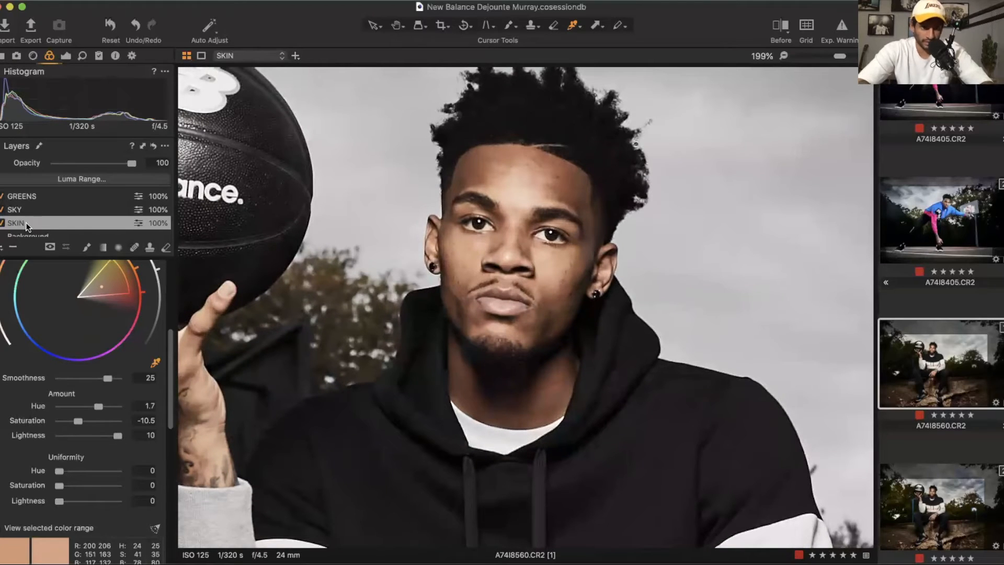
left_click_drag(118, 434, 72, 446)
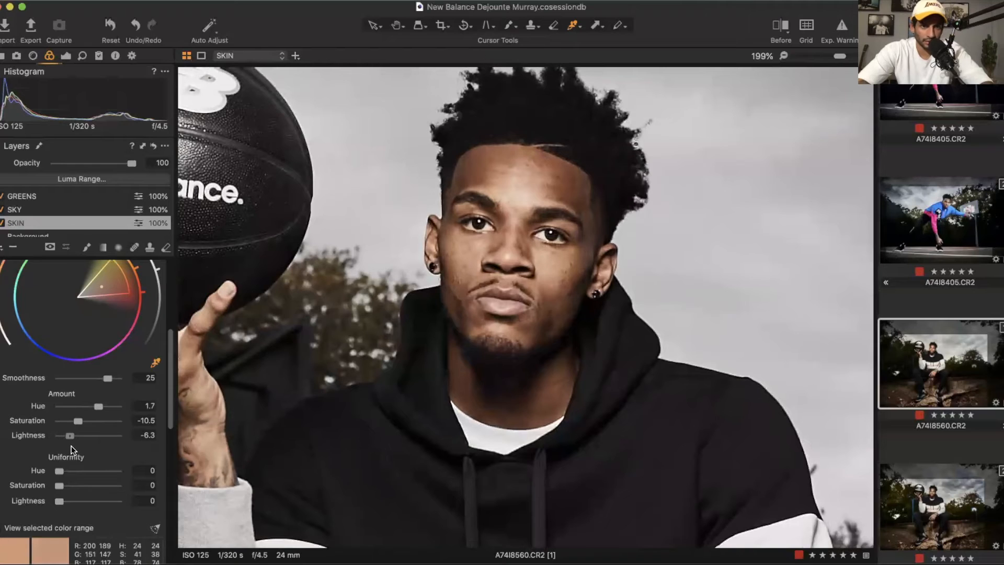
scroll(442, 279, "down", 10)
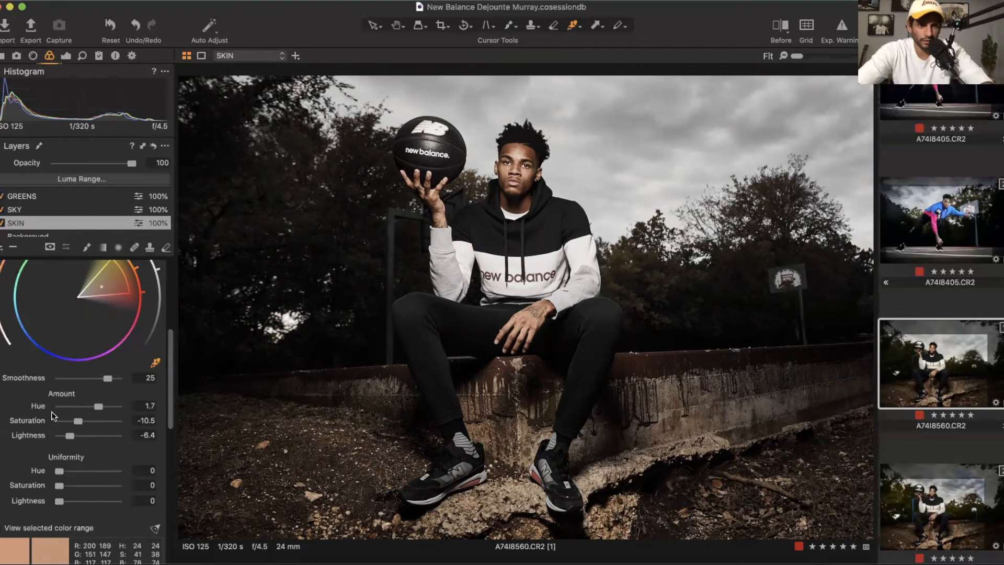
left_click(3, 529)
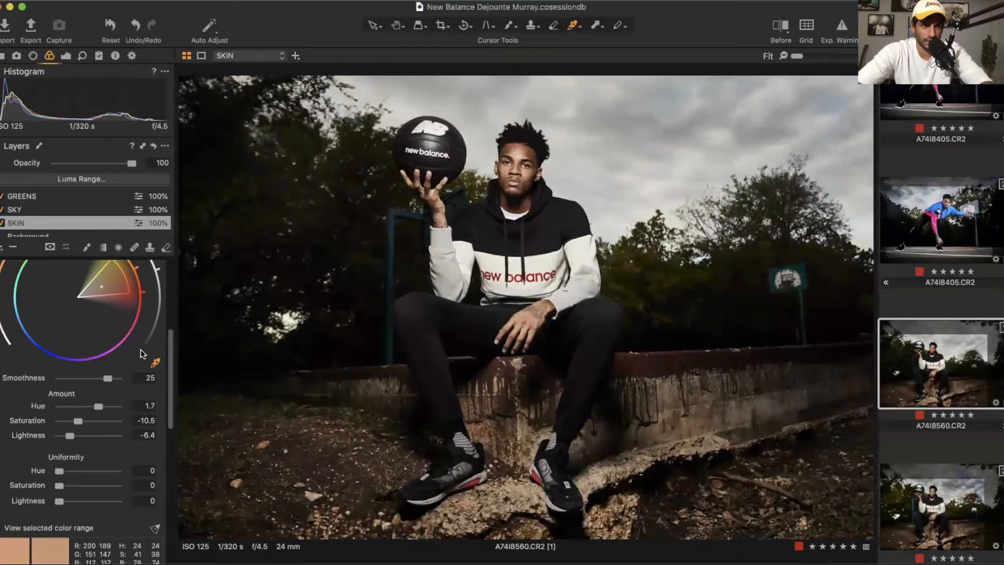
Step: Select the SKY layer and brush a mask across the sky behind the player
left_click(39, 209)
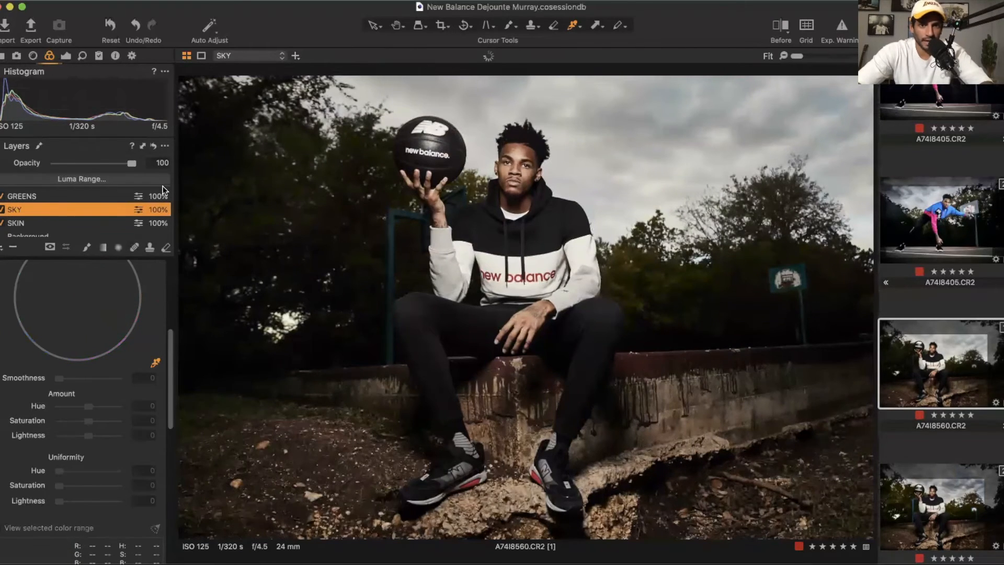
scroll(80, 366, "up", 5)
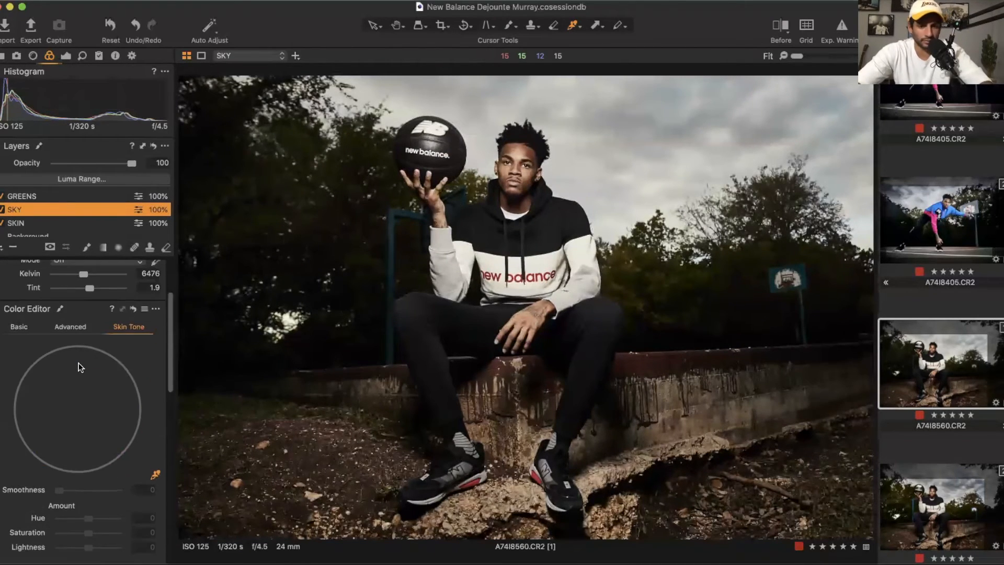
key("b")
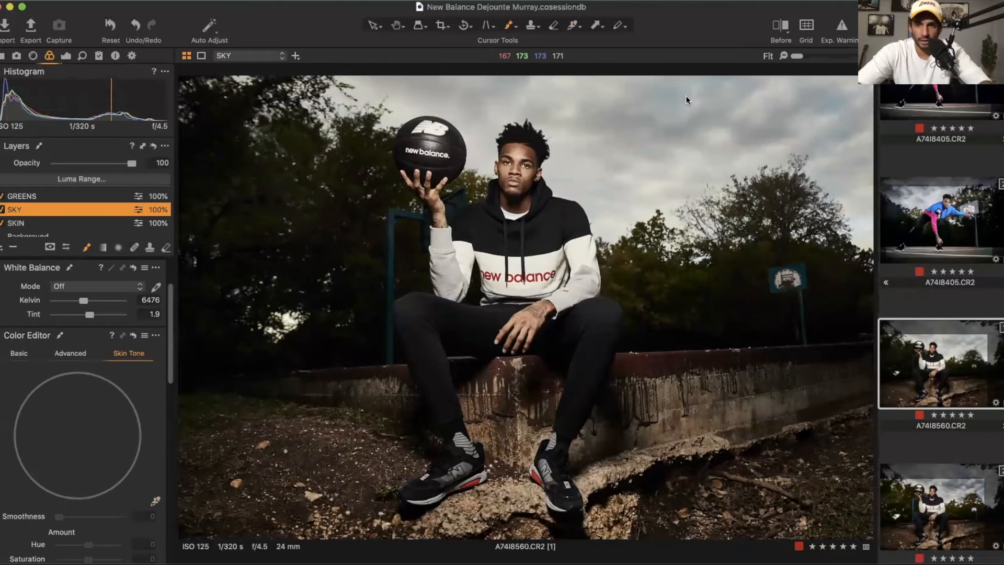
right_click(685, 95)
left_click_drag(685, 98, 708, 97)
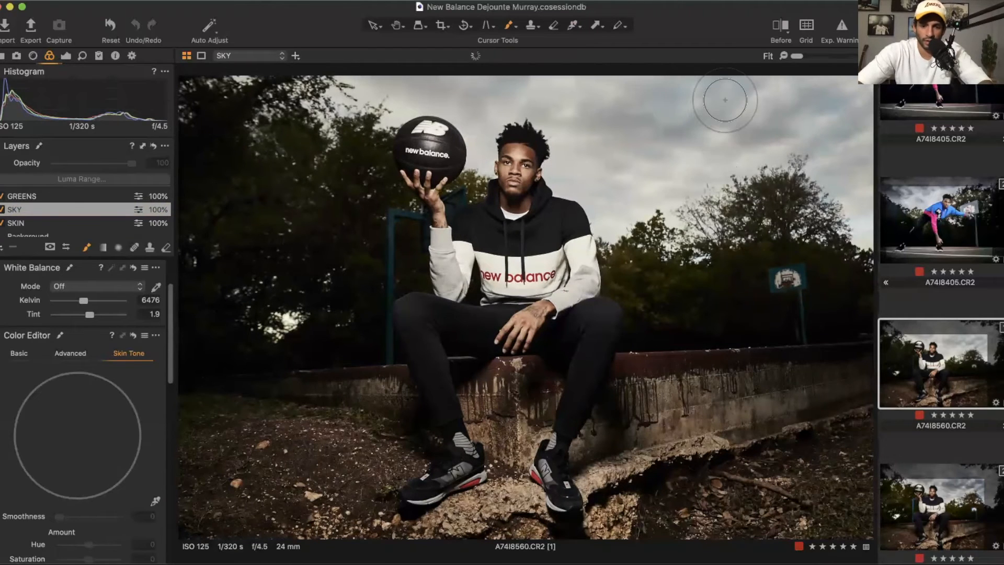
mouse_move(724, 100)
left_mouse_down()
mouse_move(742, 160)
mouse_move(781, 145)
mouse_move(774, 129)
mouse_move(800, 79)
left_mouse_up()
mouse_move(623, 88)
left_mouse_down()
mouse_move(280, 81)
mouse_move(505, 84)
mouse_move(580, 120)
mouse_move(549, 125)
mouse_move(575, 180)
mouse_move(625, 139)
mouse_move(622, 205)
mouse_move(628, 157)
mouse_move(652, 240)
mouse_move(651, 199)
mouse_move(661, 214)
mouse_move(811, 105)
mouse_move(809, 164)
mouse_move(842, 249)
mouse_move(850, 230)
mouse_move(835, 204)
mouse_move(734, 128)
left_mouse_up()
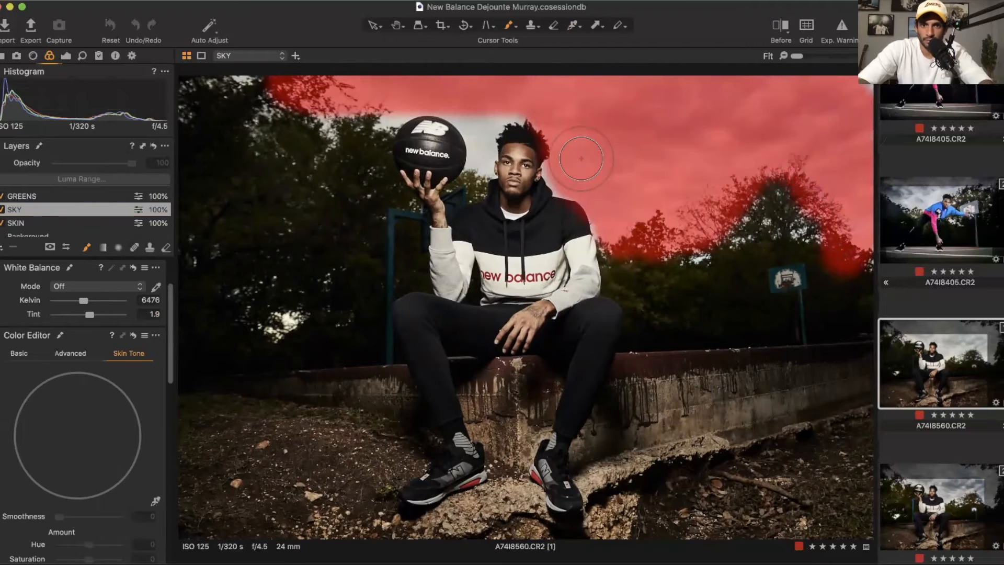
mouse_move(486, 118)
left_mouse_down()
mouse_move(478, 158)
mouse_move(468, 109)
mouse_move(449, 95)
mouse_move(378, 119)
mouse_move(236, 81)
left_mouse_up()
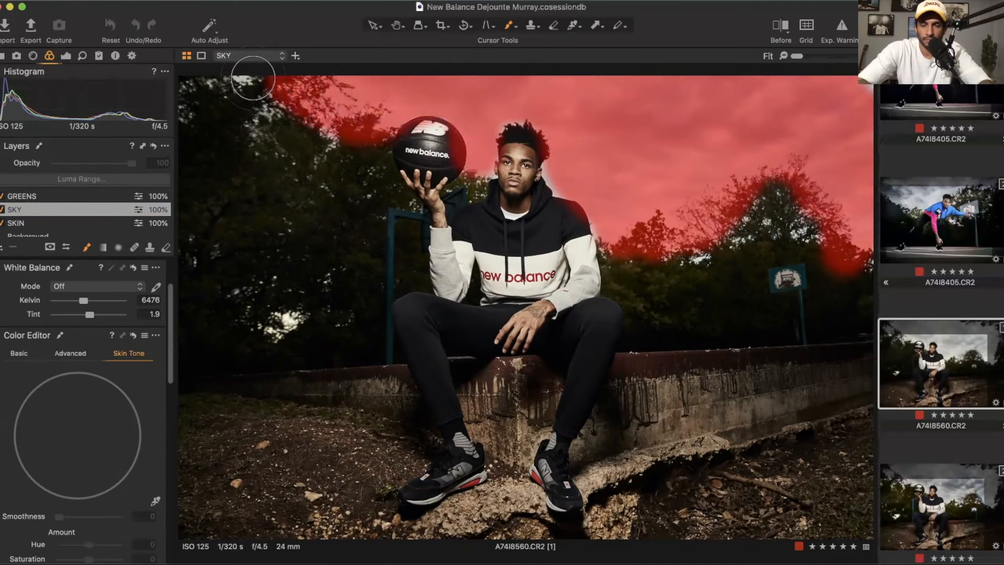
Step: Erase the SKY mask from the basketball, the player's head and shoulders, then hide the mask overlay
scroll(475, 137, "up", 3)
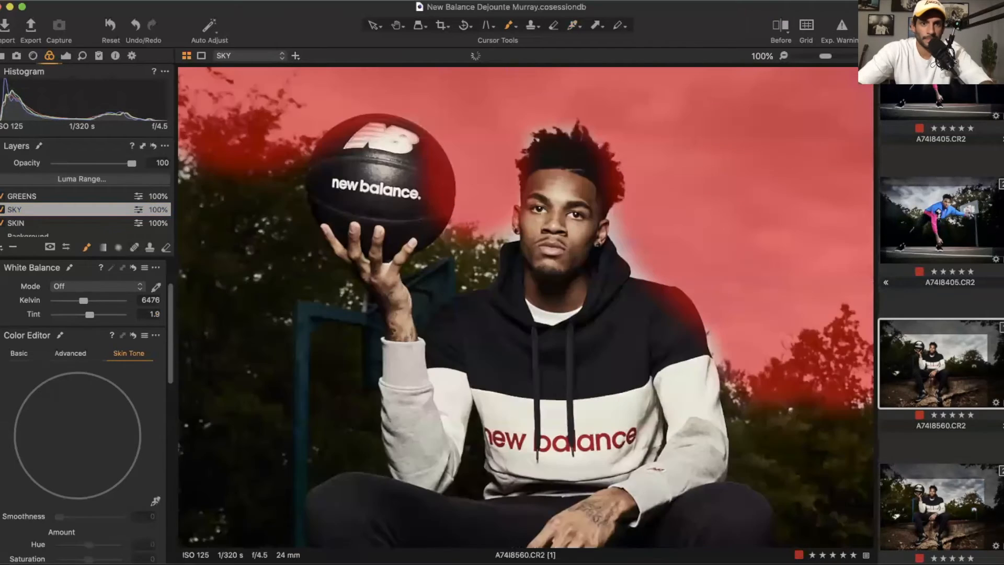
left_click(165, 245)
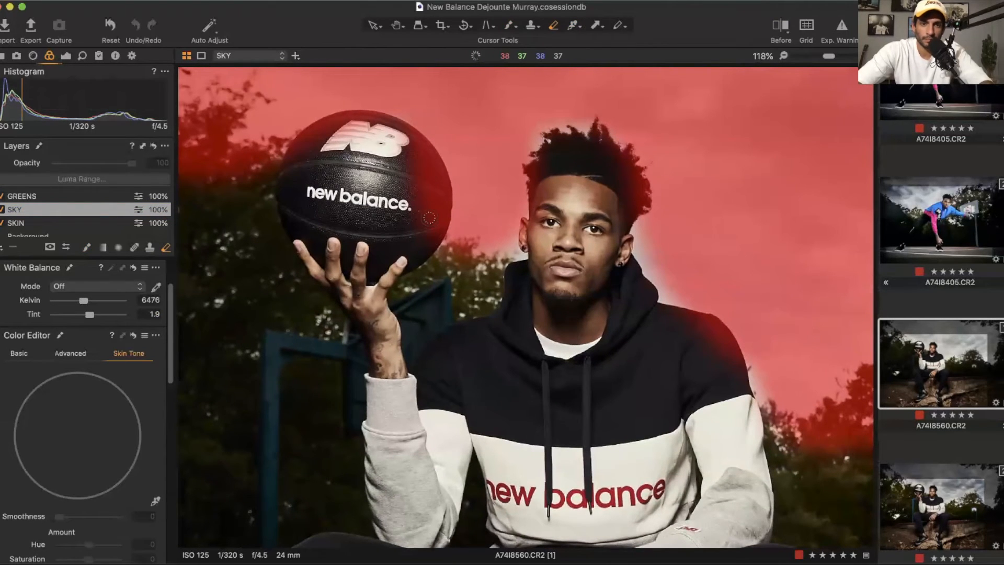
left_click_drag(429, 218, 412, 166)
mouse_move(441, 203)
left_mouse_down()
mouse_move(424, 165)
mouse_move(382, 139)
mouse_move(304, 152)
mouse_move(317, 133)
mouse_move(302, 148)
left_mouse_up()
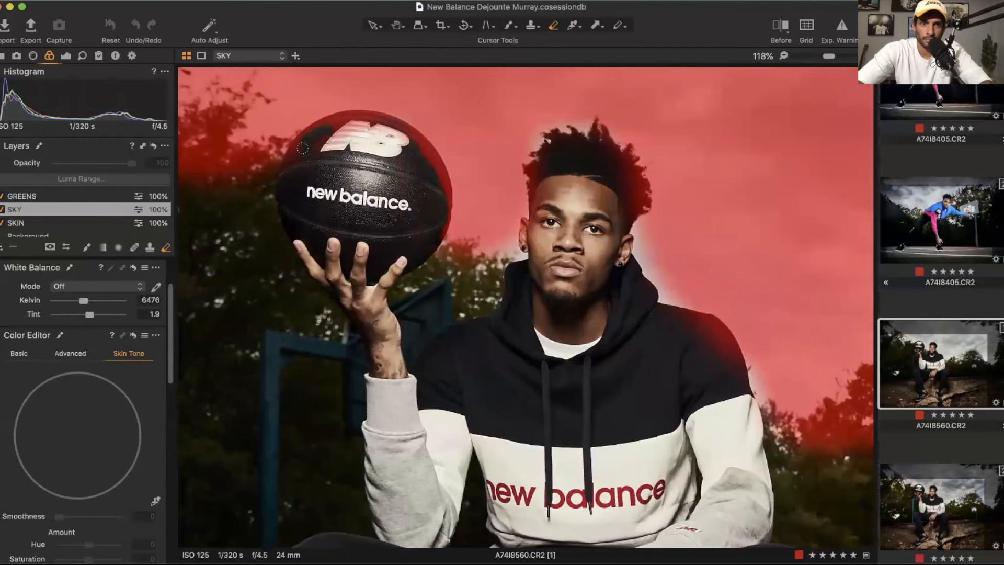
left_click_drag(370, 116, 417, 140)
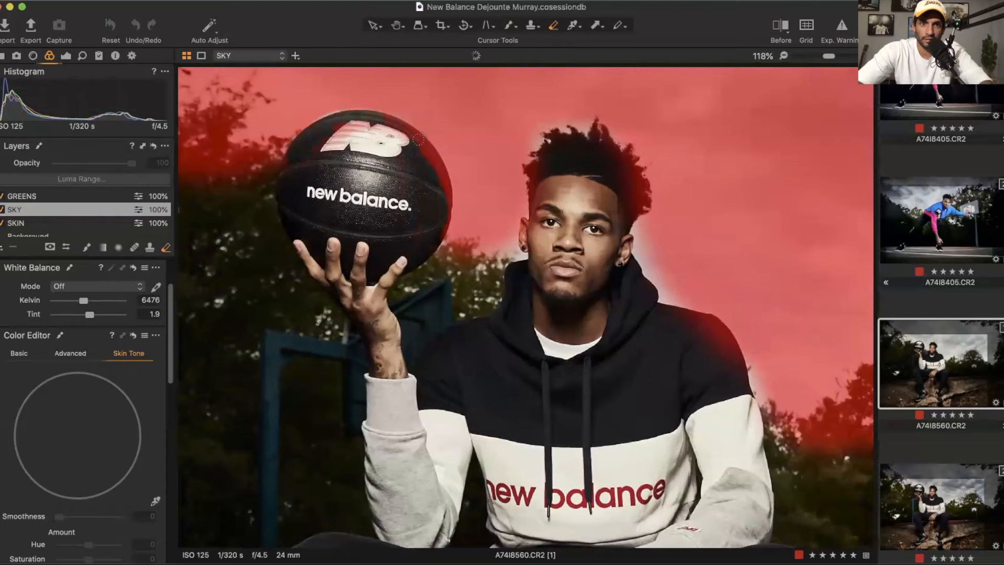
mouse_move(356, 135)
left_mouse_down()
mouse_move(325, 139)
mouse_move(357, 115)
mouse_move(403, 139)
mouse_move(335, 138)
mouse_move(364, 127)
mouse_move(349, 135)
mouse_move(374, 138)
mouse_move(333, 140)
left_mouse_up()
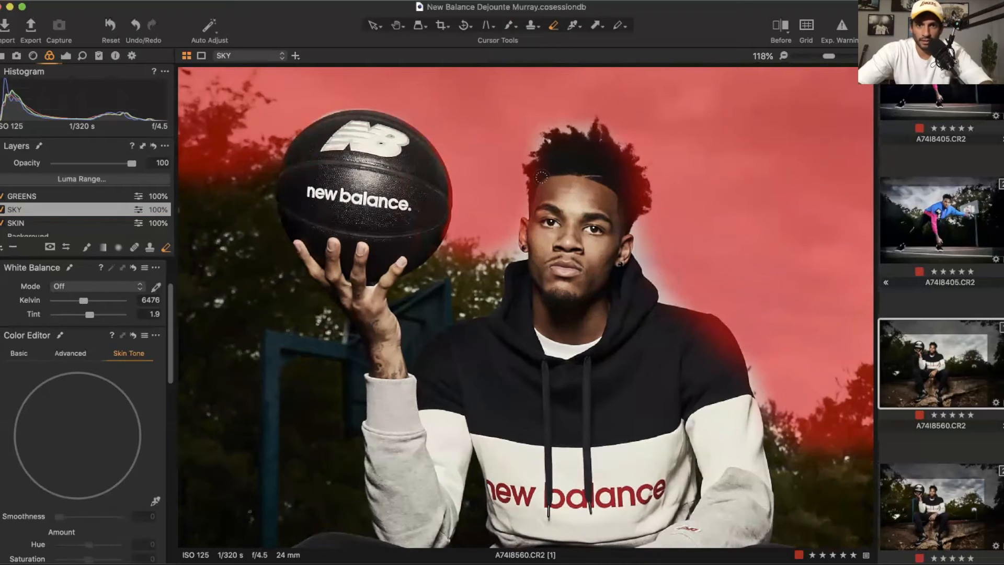
left_click_drag(534, 168, 535, 177)
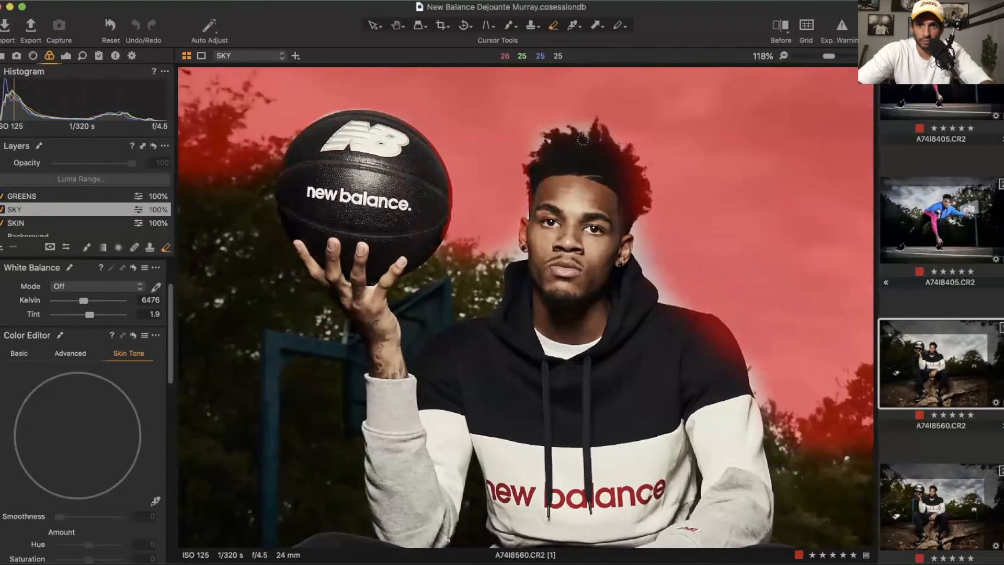
left_click_drag(600, 141, 615, 175)
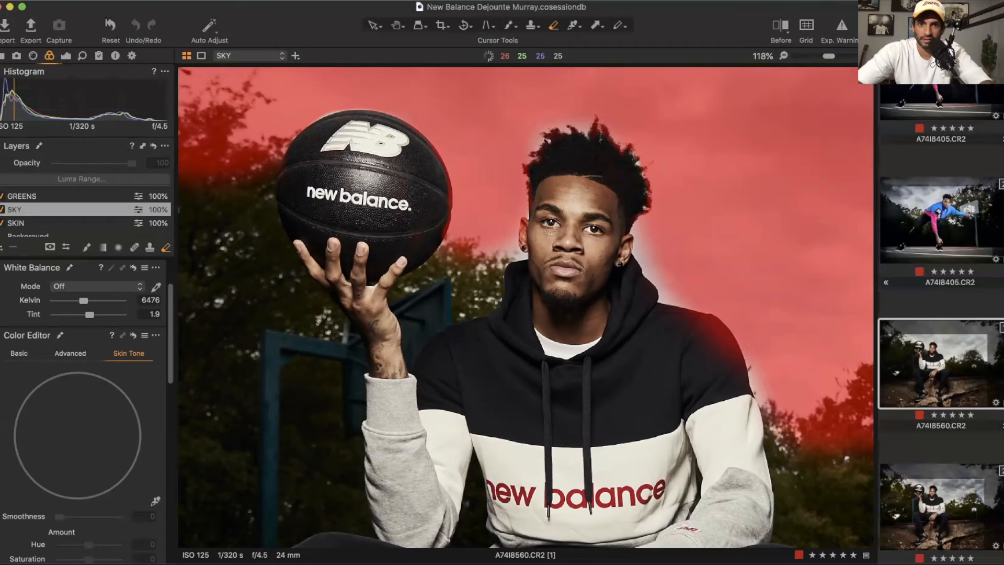
left_click_drag(529, 231, 525, 239)
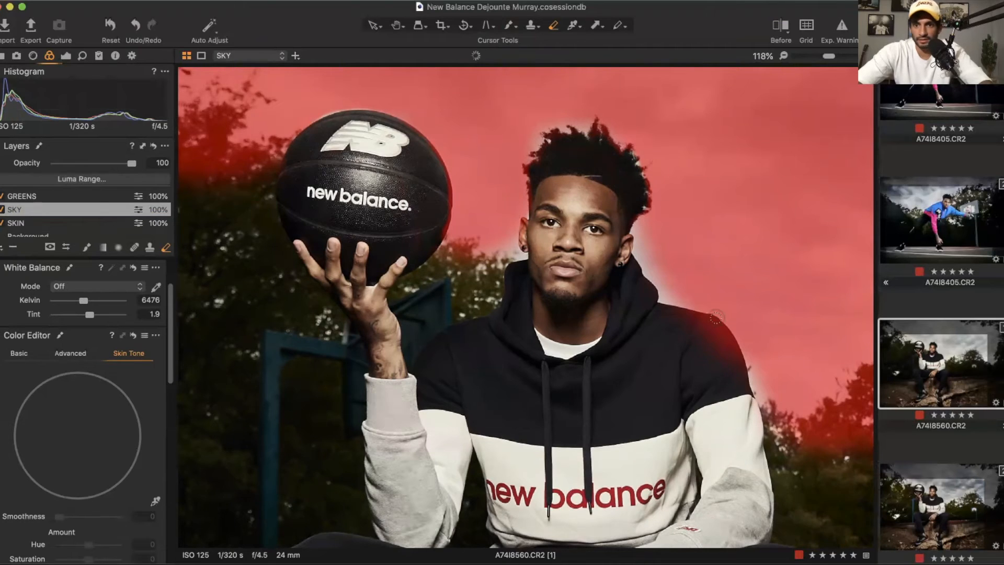
left_click_drag(690, 320, 718, 351)
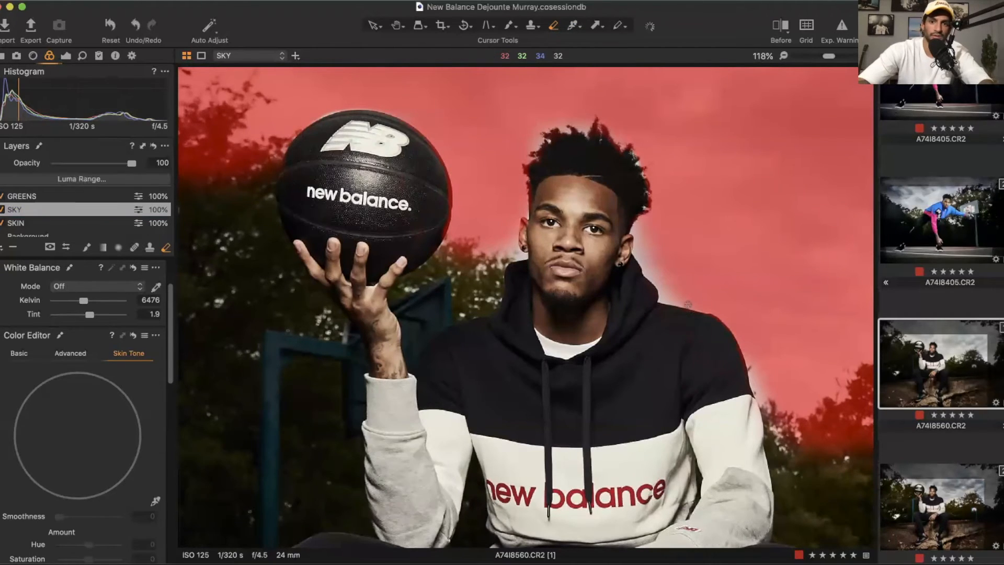
key("super+0")
key("m")
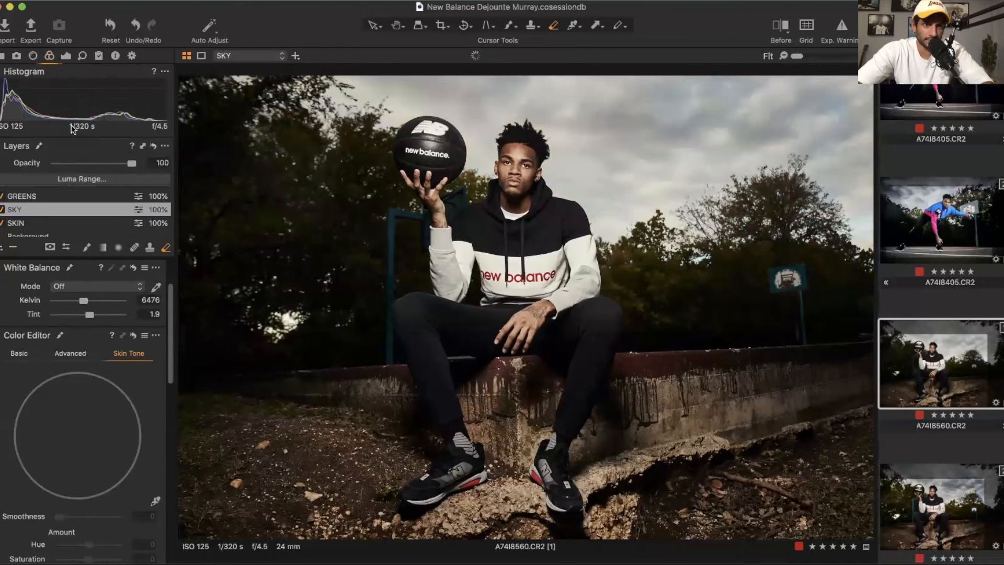
Step: Adjust the SKY layer: exposure -0.39, Punch clarity at 70, saturation 4 and white balance 6249 K
left_click(66, 56)
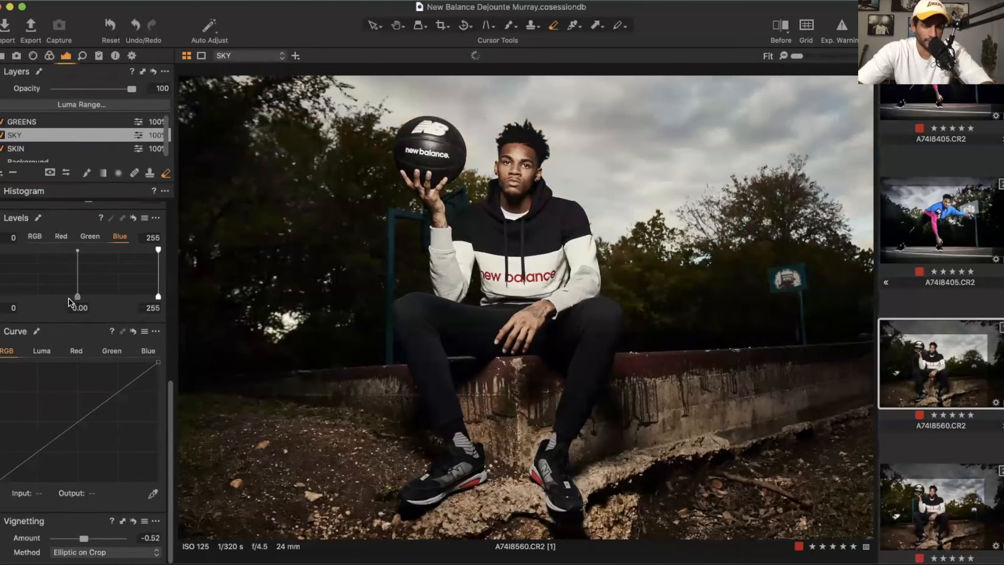
scroll(68, 298, "up", 10)
left_click_drag(88, 362, 86, 362)
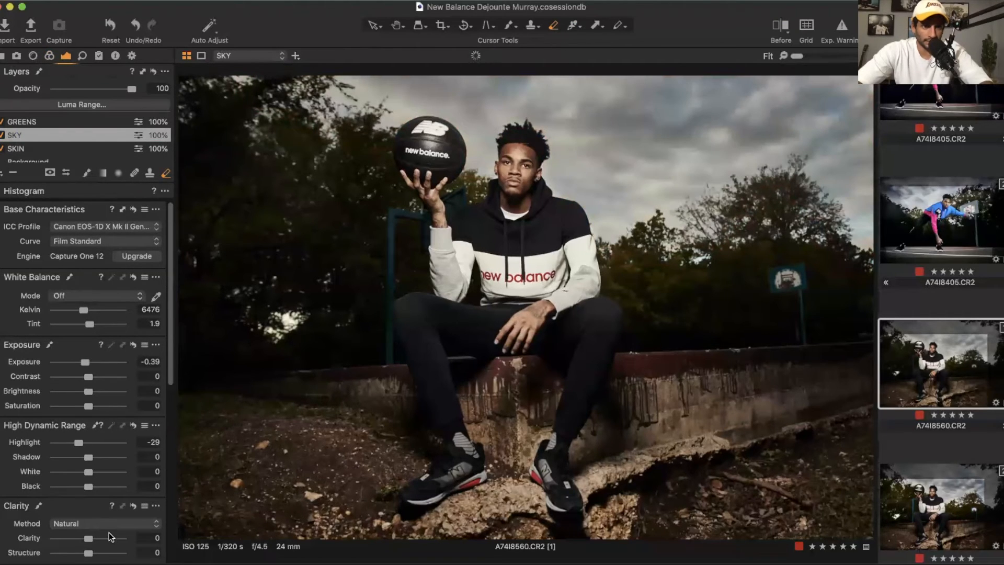
left_click(109, 524)
left_click(106, 535)
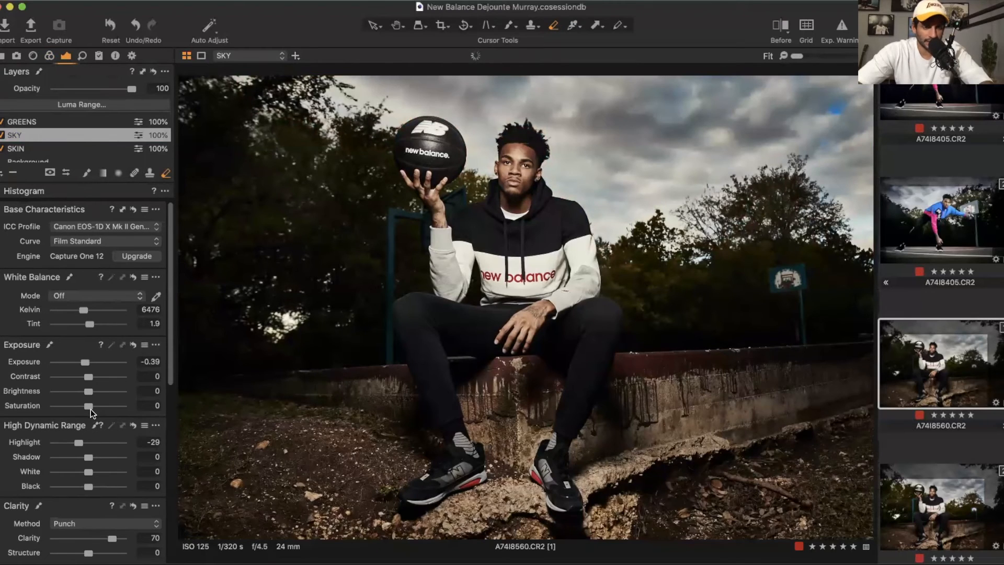
left_click_drag(89, 407, 92, 406)
left_click_drag(86, 309, 83, 309)
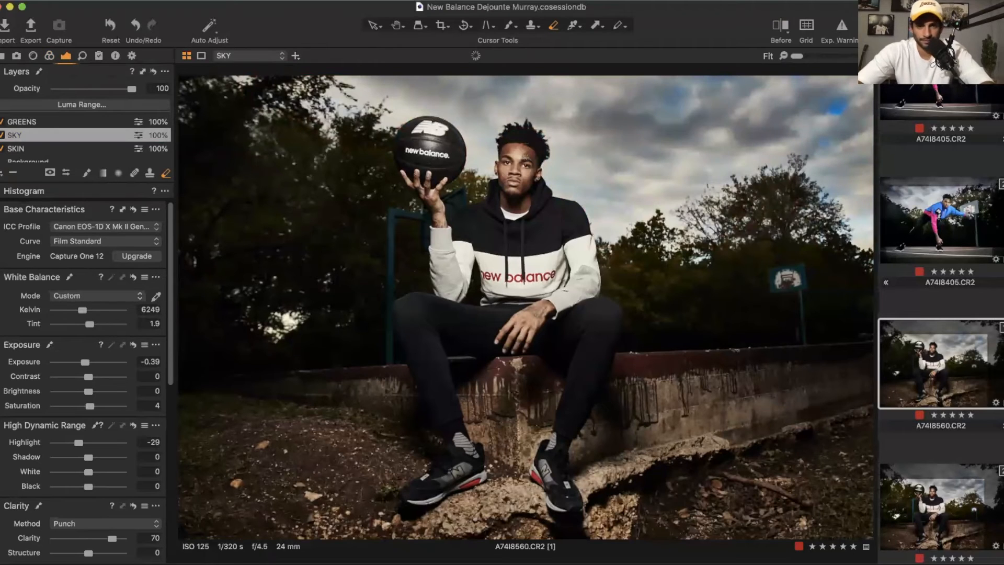
Step: Select the GREENS layer and brush a mask over the trees on both sides of the player, then hide the mask overlay
left_click(40, 122)
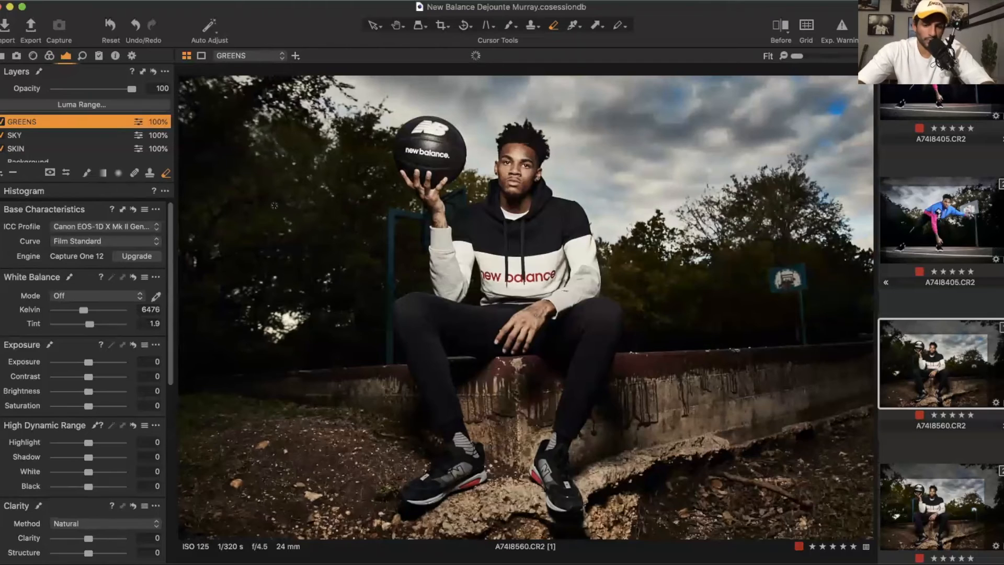
key("b")
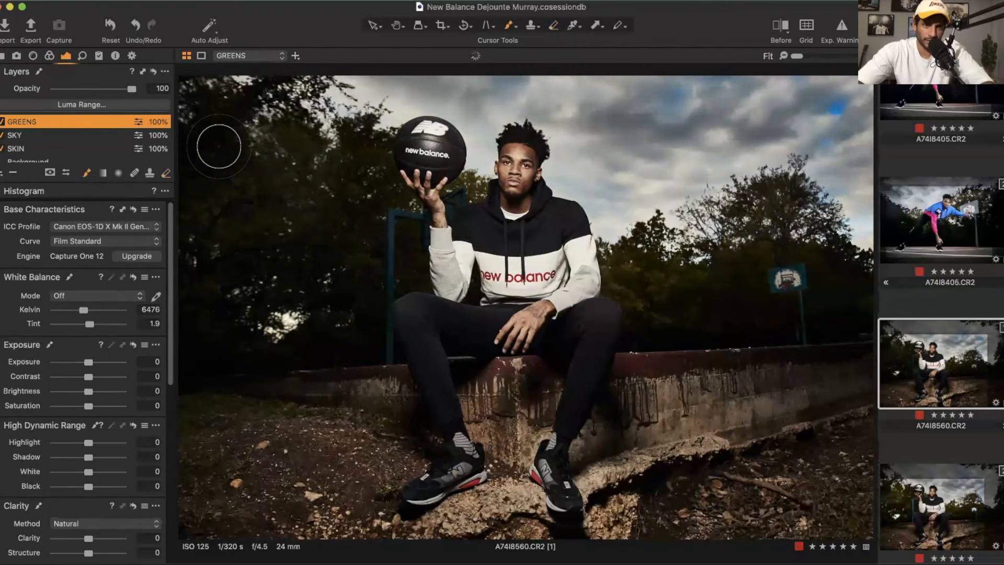
mouse_move(211, 115)
left_mouse_down()
mouse_move(223, 146)
mouse_move(206, 277)
mouse_move(218, 149)
mouse_move(228, 328)
mouse_move(249, 222)
mouse_move(264, 268)
mouse_move(267, 246)
left_mouse_up()
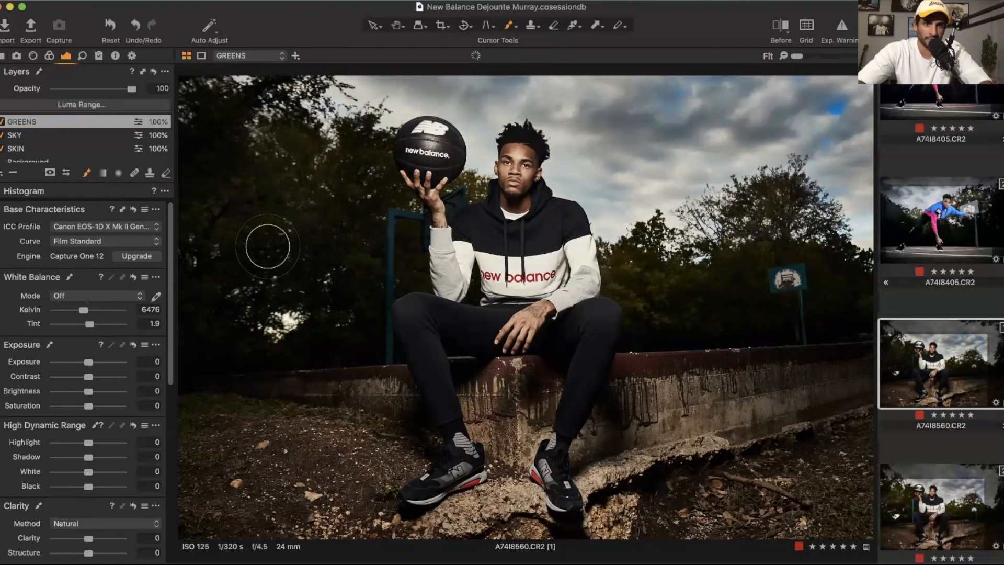
mouse_move(274, 285)
left_mouse_down()
mouse_move(315, 248)
mouse_move(358, 295)
mouse_move(352, 140)
mouse_move(315, 159)
mouse_move(240, 93)
mouse_move(203, 136)
mouse_move(194, 359)
mouse_move(264, 320)
mouse_move(312, 346)
mouse_move(295, 336)
mouse_move(233, 236)
mouse_move(306, 208)
mouse_move(244, 216)
mouse_move(227, 140)
mouse_move(211, 309)
mouse_move(253, 344)
mouse_move(219, 409)
mouse_move(302, 377)
mouse_move(245, 376)
mouse_move(323, 358)
mouse_move(281, 358)
mouse_move(334, 319)
mouse_move(357, 327)
mouse_move(350, 264)
mouse_move(376, 259)
mouse_move(393, 236)
mouse_move(369, 189)
mouse_move(229, 206)
mouse_move(189, 245)
mouse_move(206, 106)
mouse_move(213, 335)
left_mouse_up()
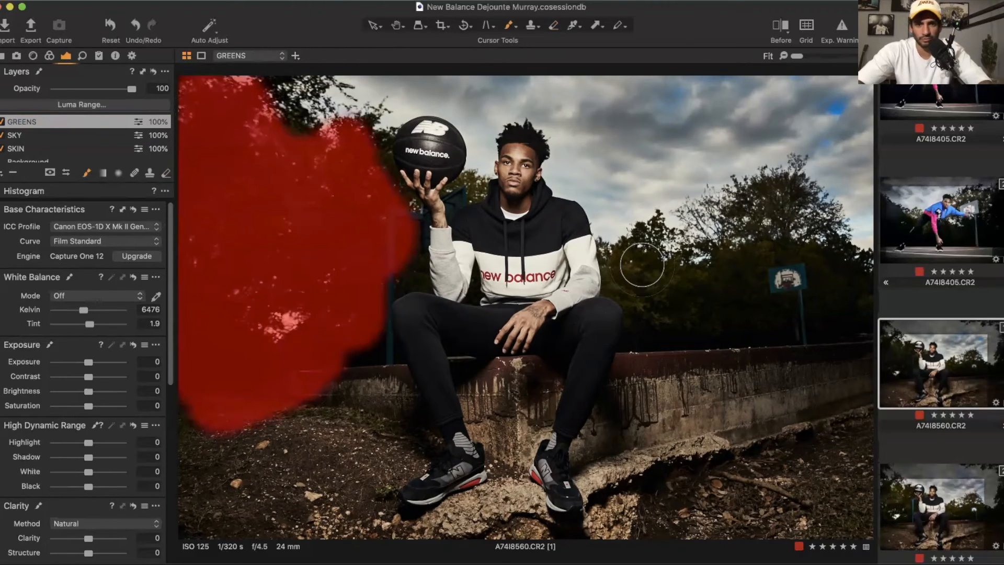
mouse_move(646, 252)
left_mouse_down()
mouse_move(707, 281)
mouse_move(672, 307)
mouse_move(752, 266)
mouse_move(766, 218)
mouse_move(745, 216)
mouse_move(733, 262)
mouse_move(751, 207)
mouse_move(790, 190)
mouse_move(792, 258)
mouse_move(836, 286)
mouse_move(811, 342)
mouse_move(738, 321)
mouse_move(783, 320)
mouse_move(792, 284)
mouse_move(776, 280)
mouse_move(808, 278)
mouse_move(805, 217)
mouse_move(861, 294)
mouse_move(802, 319)
mouse_move(648, 330)
mouse_move(622, 272)
mouse_move(649, 241)
mouse_move(704, 265)
mouse_move(756, 207)
left_mouse_up()
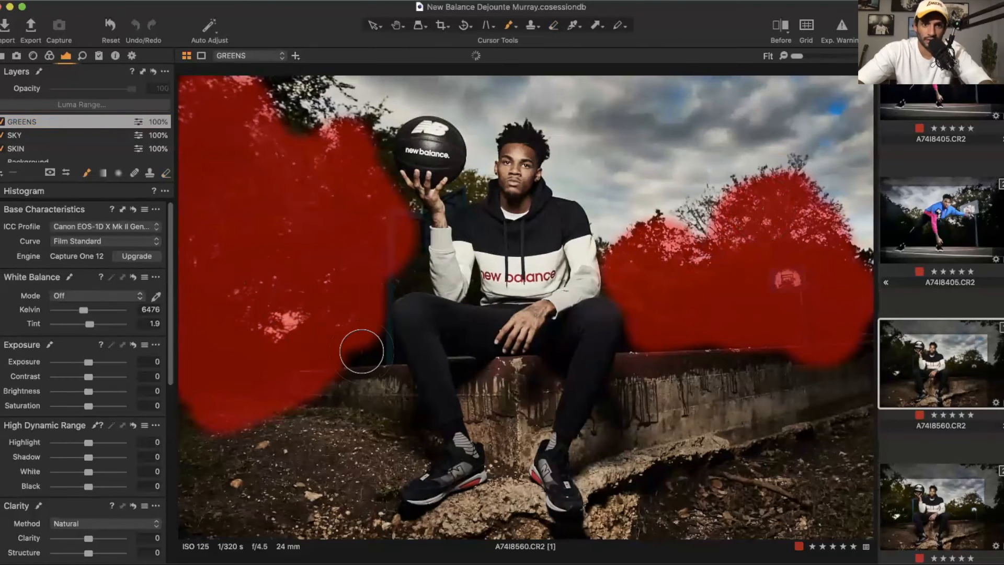
mouse_move(371, 350)
left_mouse_down()
mouse_move(374, 274)
mouse_move(391, 269)
mouse_move(398, 250)
mouse_move(365, 164)
mouse_move(344, 132)
mouse_move(264, 103)
mouse_move(262, 79)
mouse_move(284, 91)
mouse_move(313, 78)
left_mouse_up()
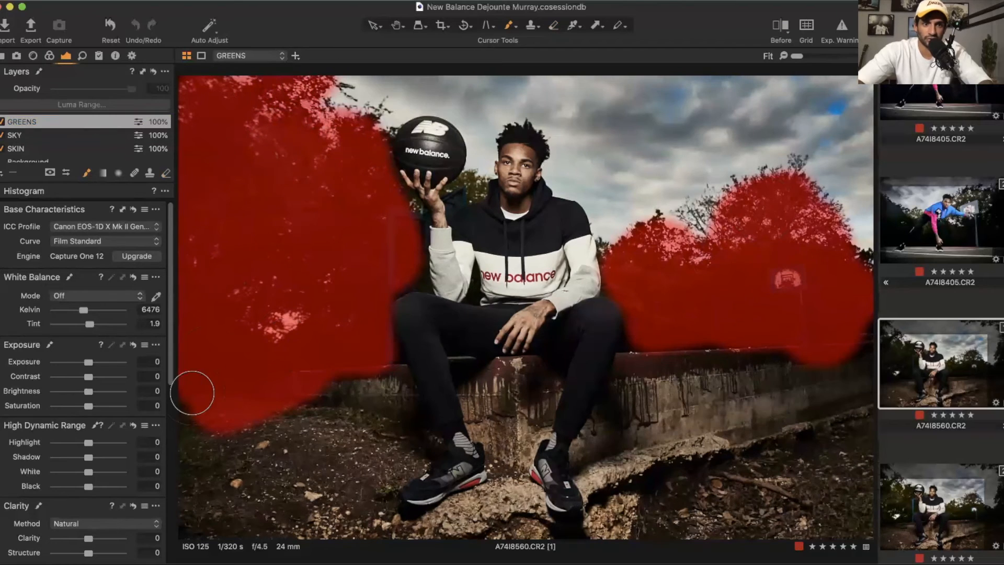
mouse_move(295, 403)
left_mouse_down()
mouse_move(374, 399)
mouse_move(377, 377)
mouse_move(386, 390)
mouse_move(380, 406)
mouse_move(337, 388)
mouse_move(278, 252)
left_mouse_up()
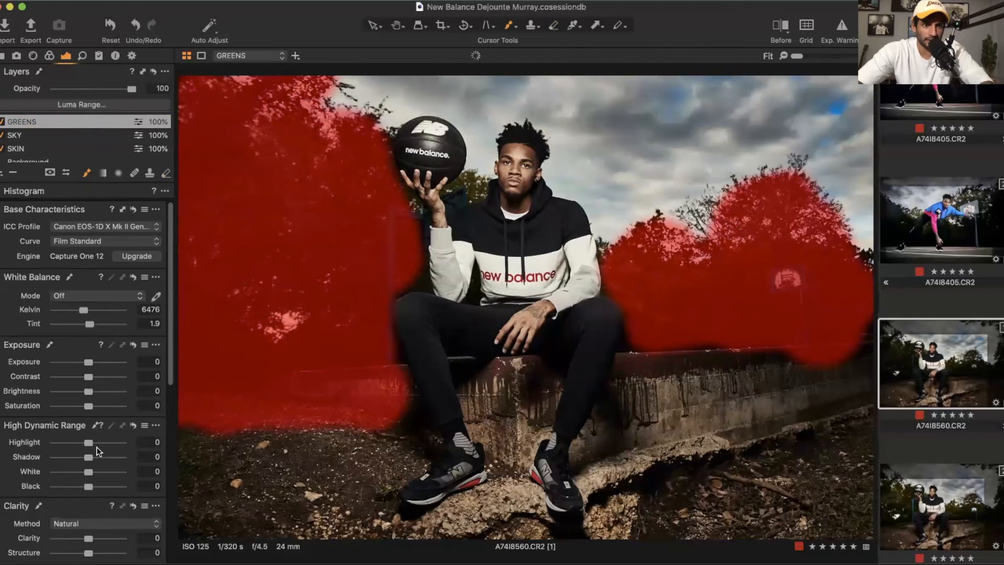
key("m")
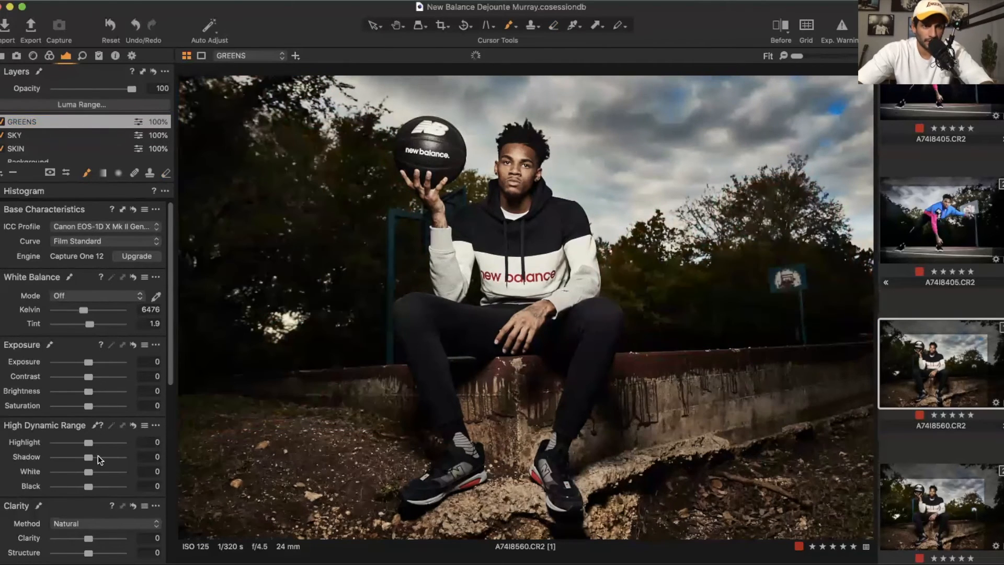
Step: Set the GREENS layer's exposure to 0.26, shadow to 25, Punch clarity to 63 and Kelvin to 7665
left_click_drag(90, 362, 92, 362)
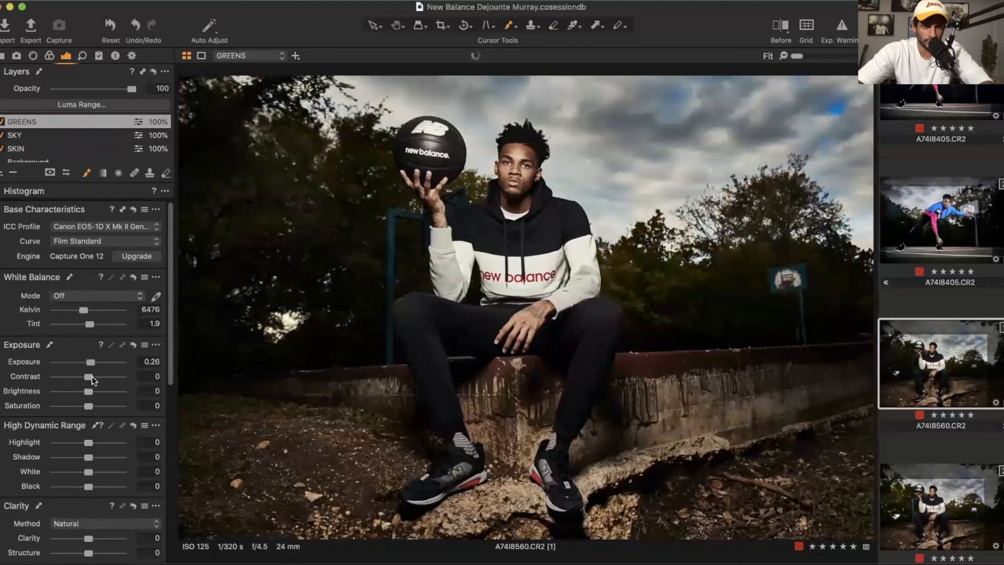
left_click(97, 457)
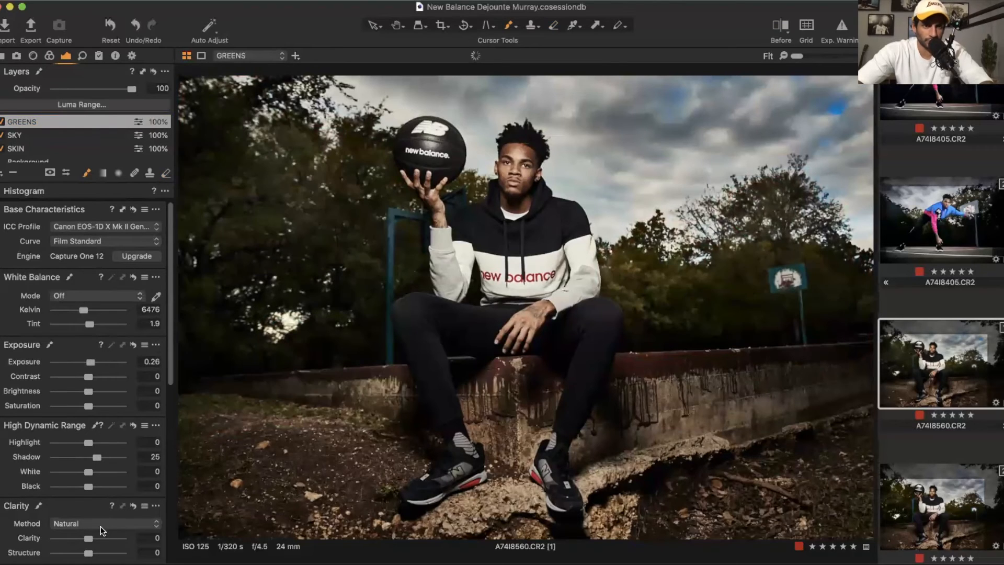
left_click(100, 524)
left_click(93, 535)
left_click(109, 539)
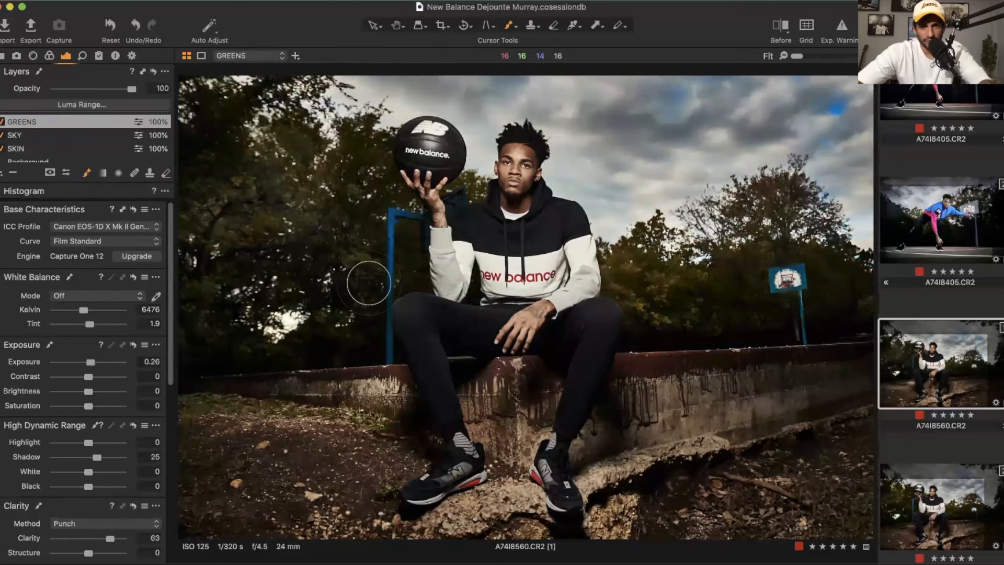
left_click_drag(86, 308, 90, 308)
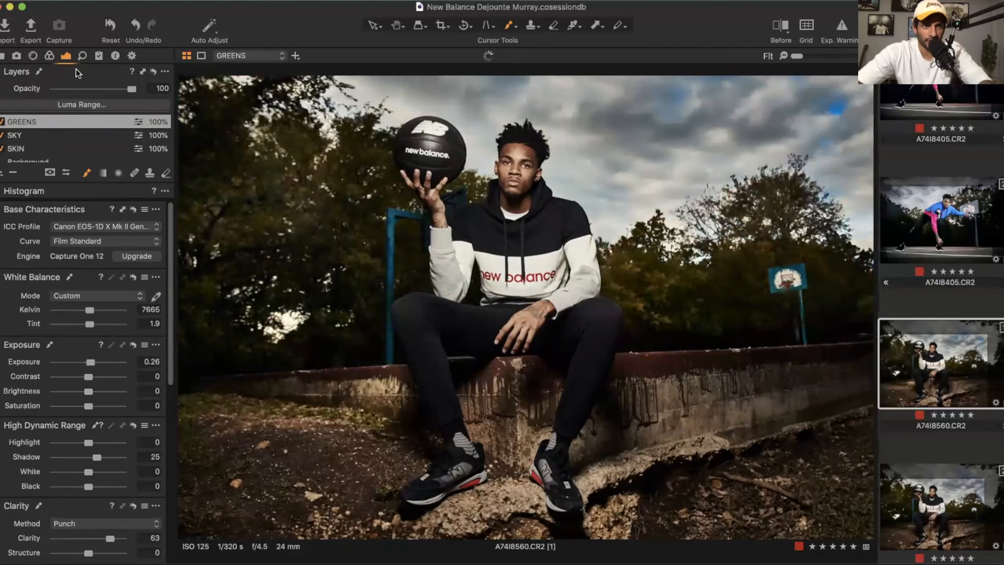
Step: Select the Background layer and nudge its shadow, midtone and highlight color balance wheels
scroll(42, 149, "down", 1)
left_click(29, 157)
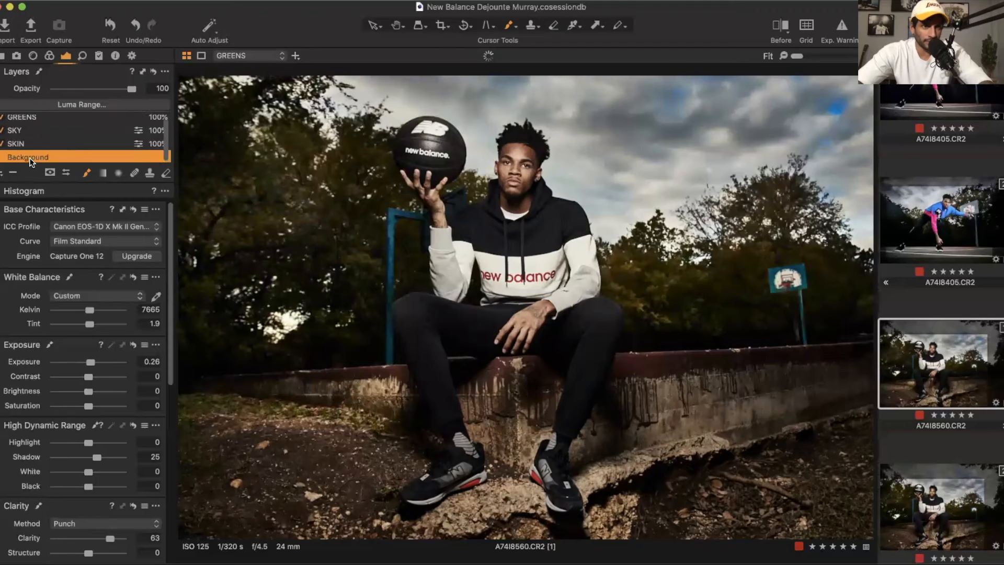
left_click(20, 144)
left_click(18, 132)
left_click(20, 119)
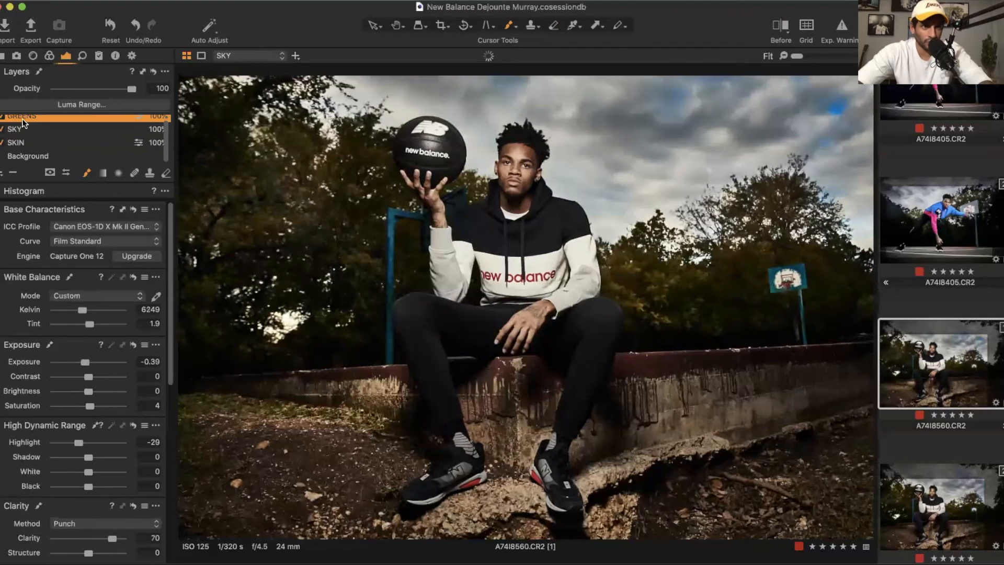
left_click(29, 161)
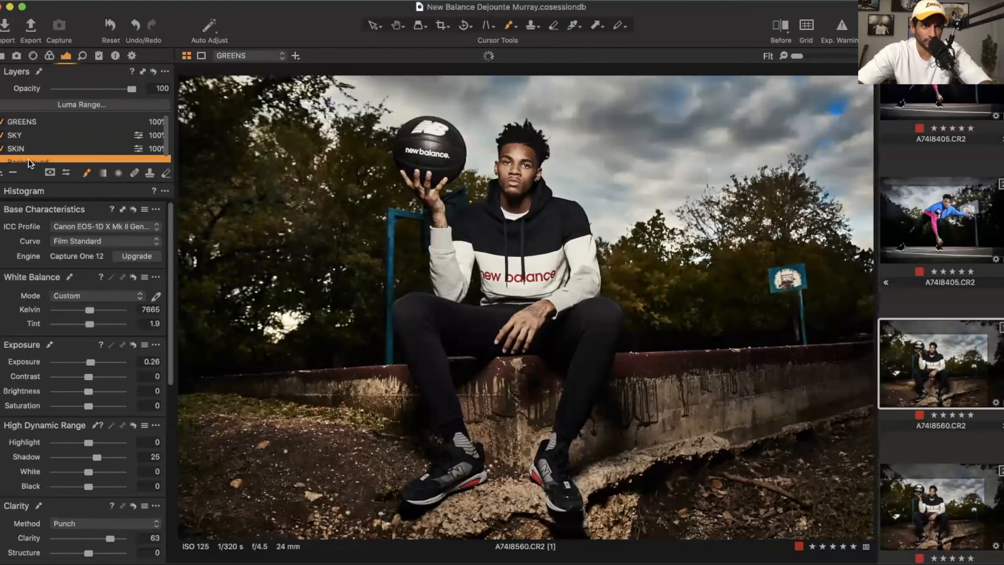
left_click(48, 58)
scroll(98, 395, "down", 5)
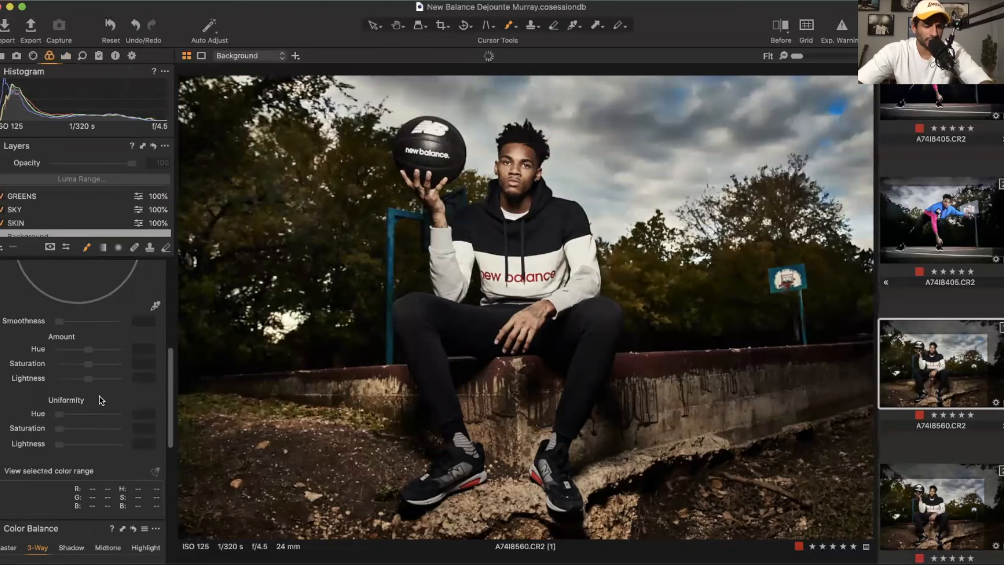
scroll(99, 395, "down", 5)
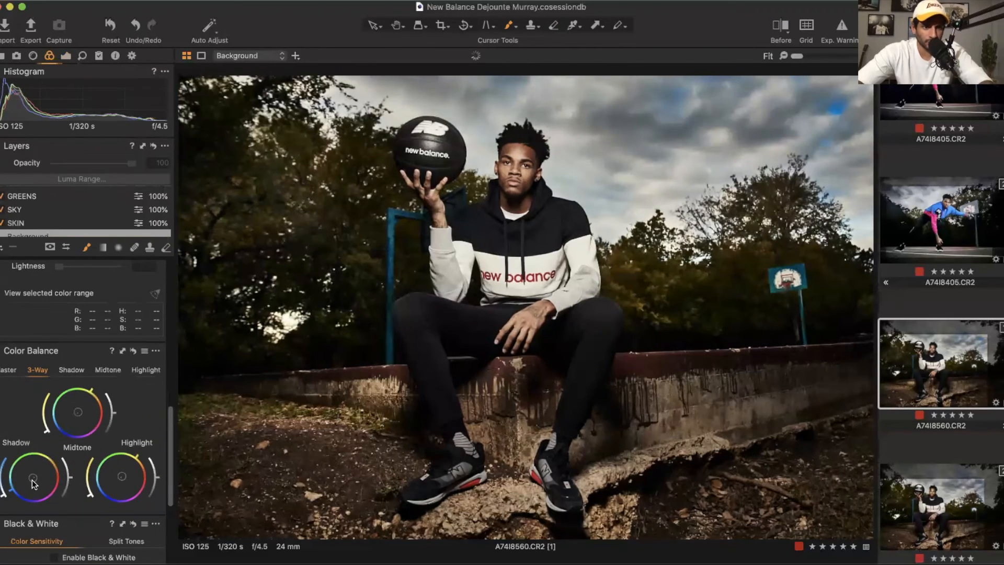
left_click_drag(32, 480, 31, 479)
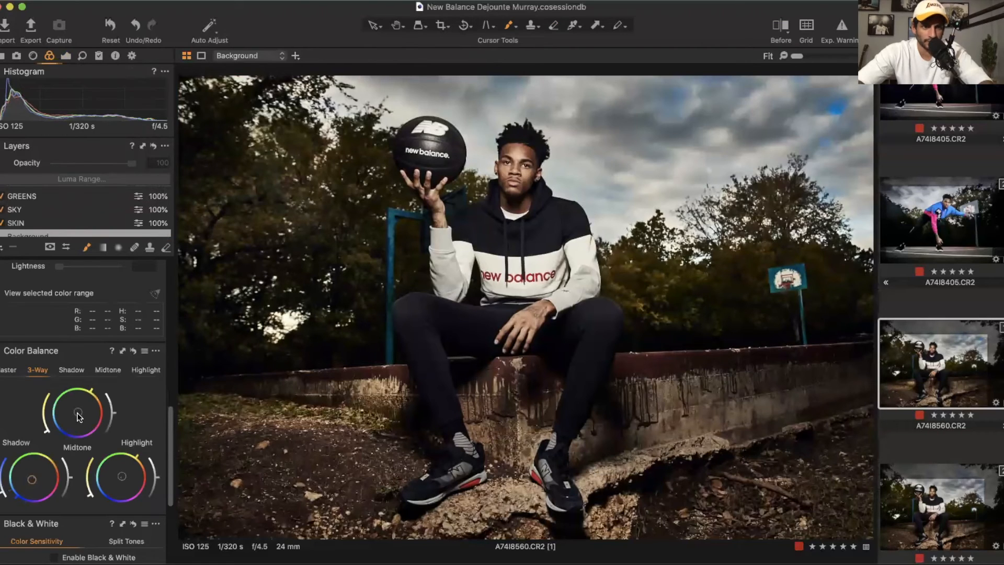
mouse_move(77, 413)
left_mouse_down()
mouse_move(83, 401)
mouse_move(80, 423)
mouse_move(77, 411)
left_mouse_up()
left_click_drag(122, 476, 124, 474)
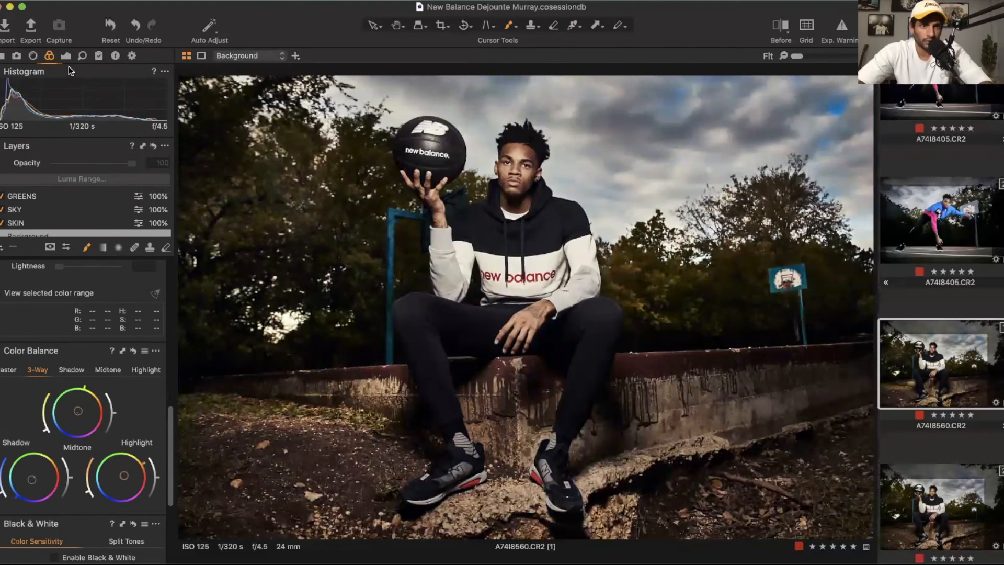
Step: Set the Background layer's blue Levels to input highlight 250 and output highlight 253
left_click(65, 53)
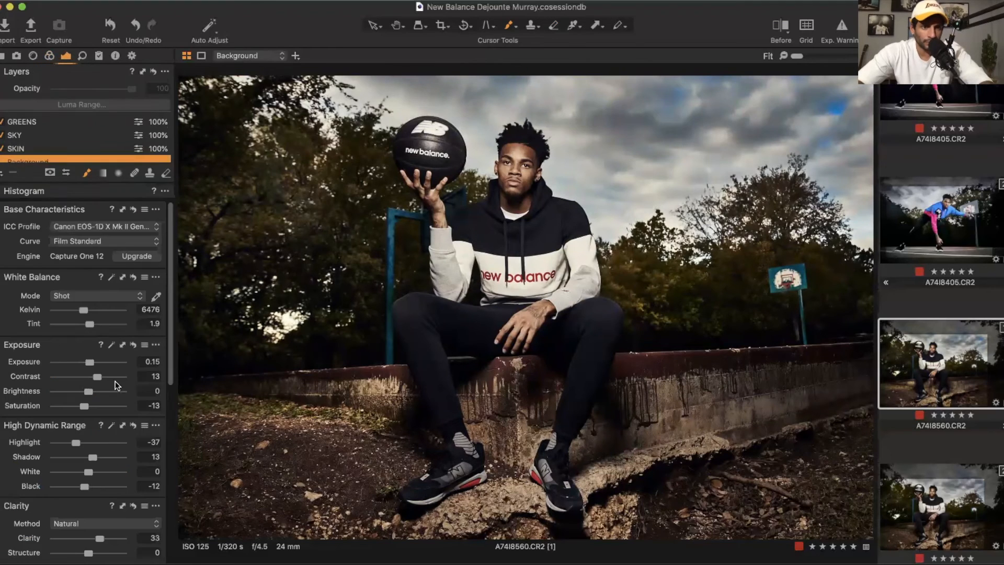
scroll(116, 421, "down", 10)
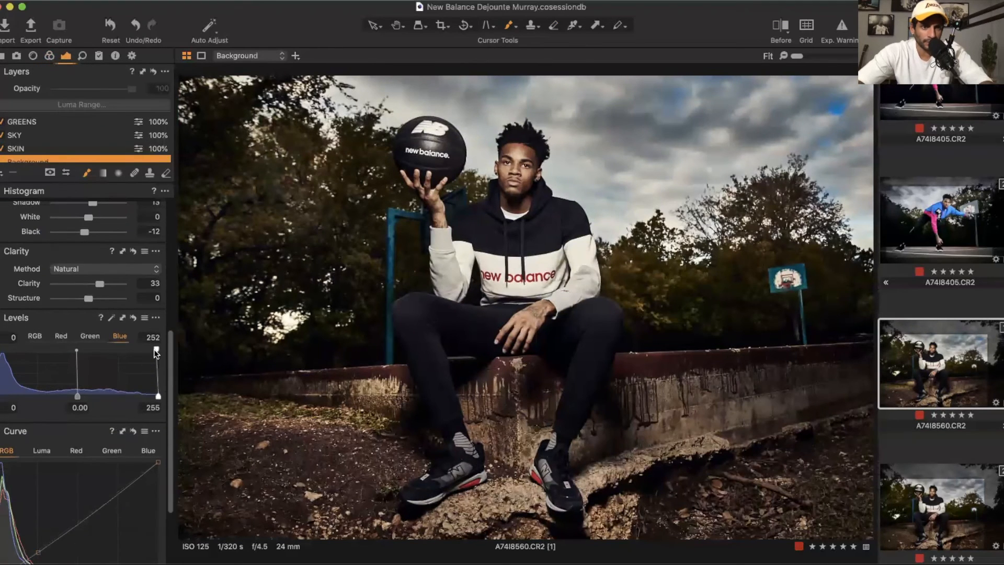
left_click_drag(155, 353, 152, 349)
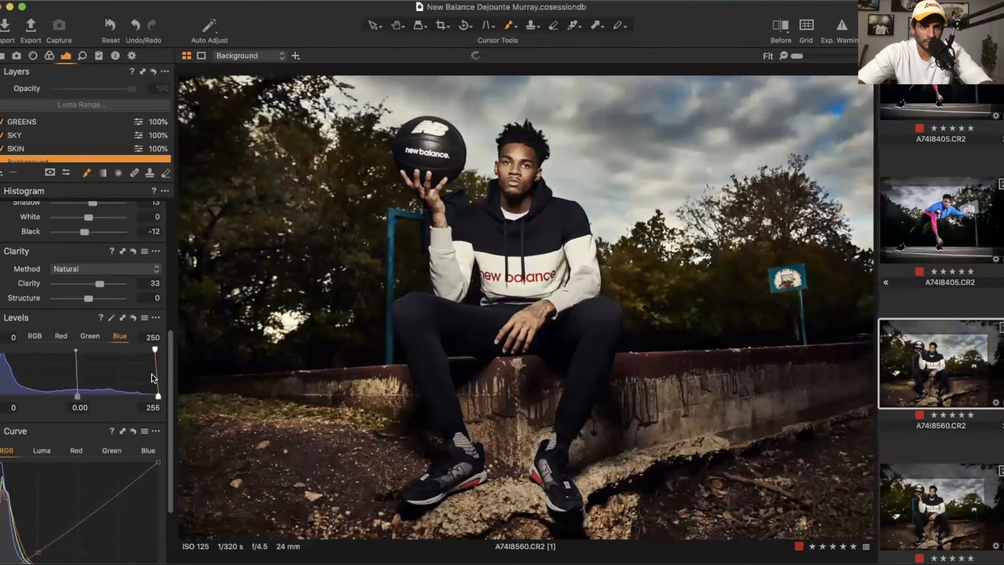
left_click_drag(158, 396, 155, 396)
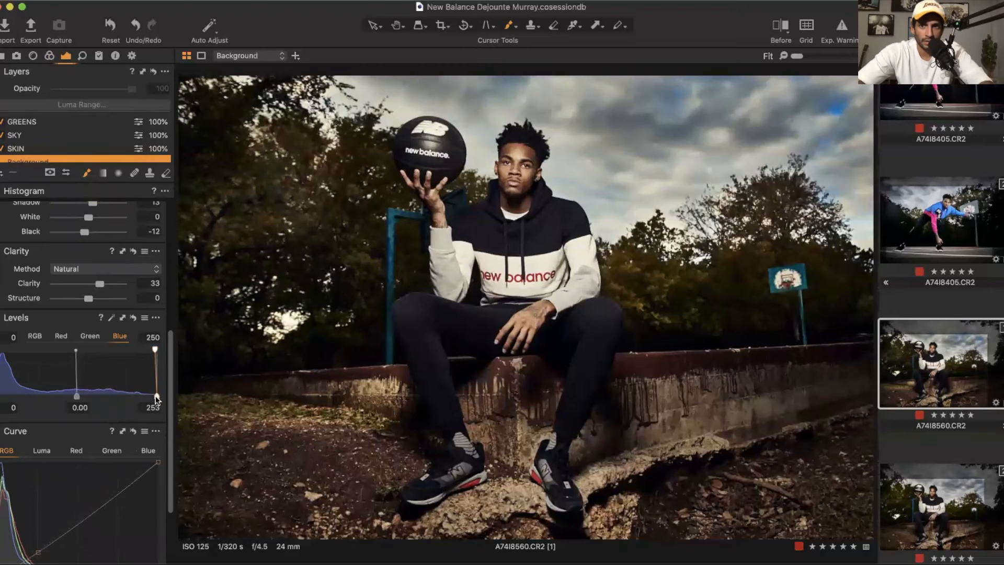
Step: Compare the edited photo against the original in a before/after split view
left_click(780, 26)
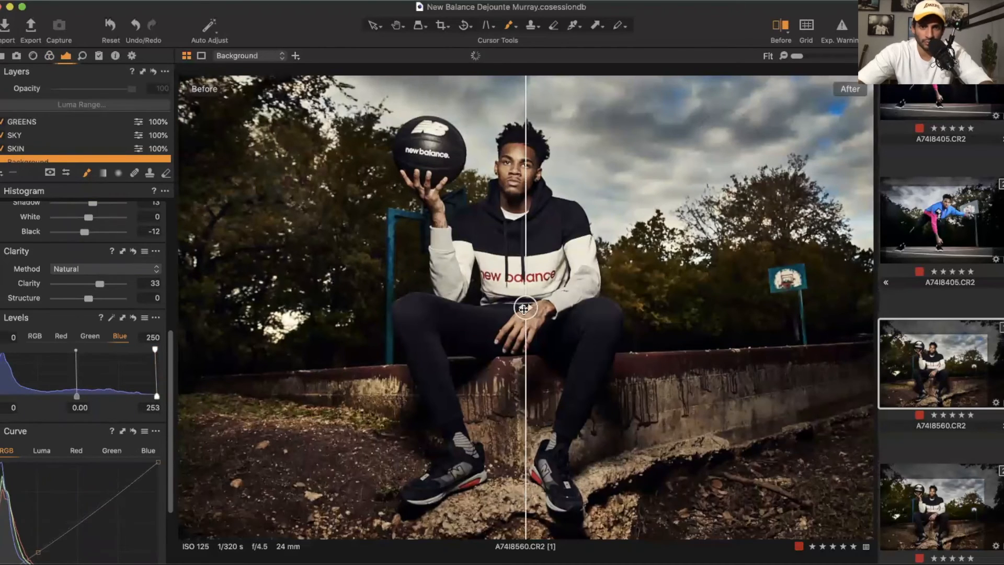
left_click_drag(523, 308, 75, 372)
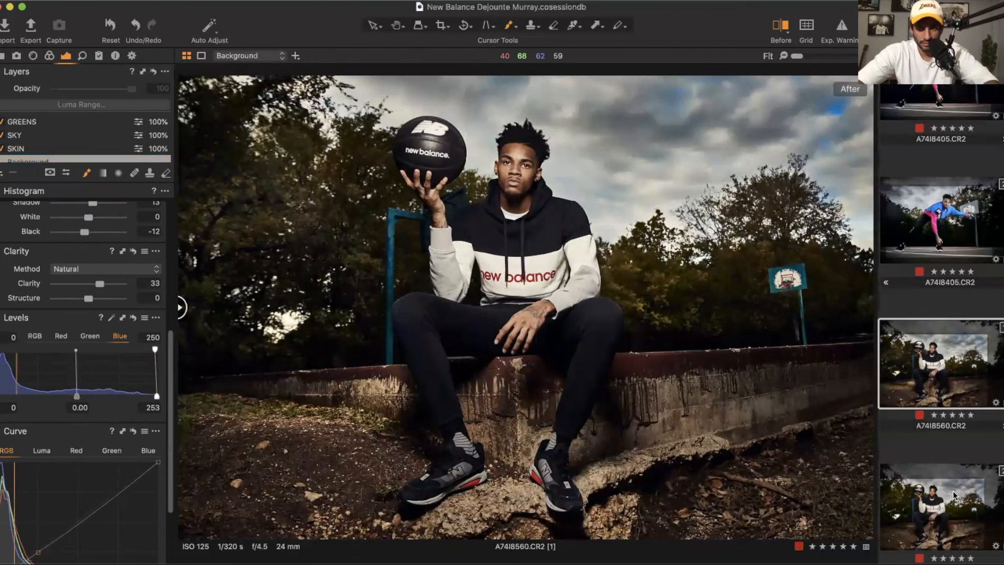
key("Right")
left_click(942, 356)
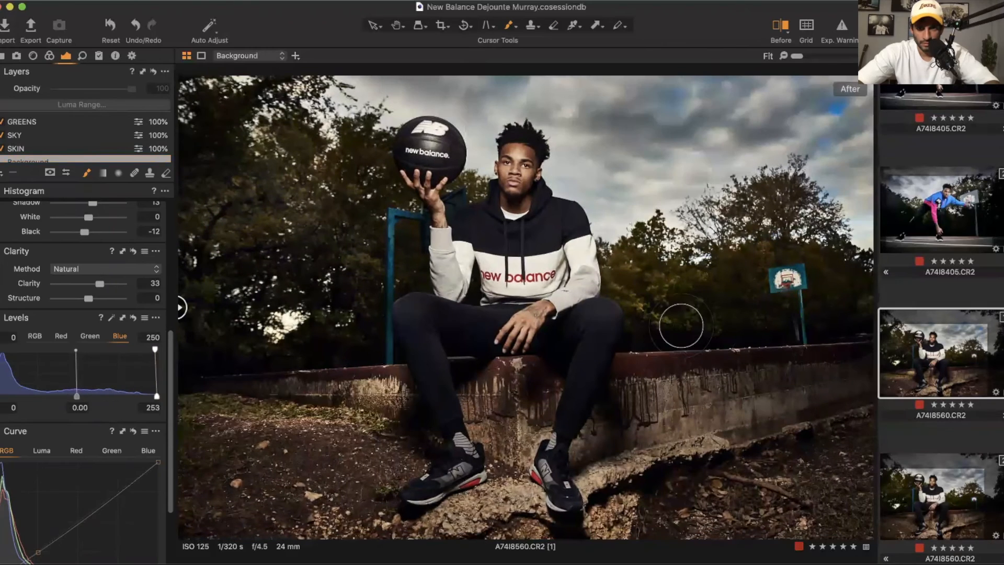
left_click_drag(181, 305, 239, 307)
left_click_drag(146, 325, 114, 302)
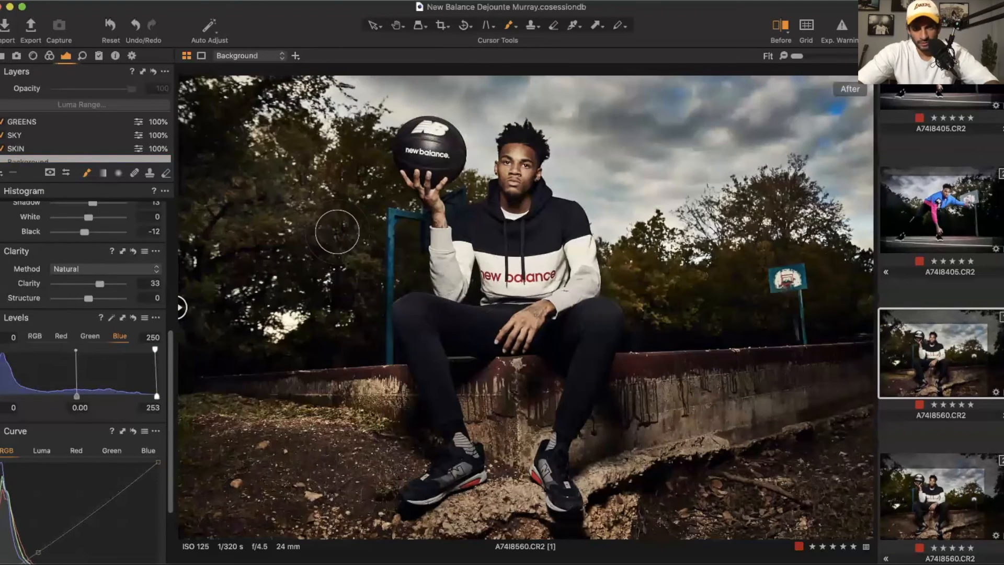
Step: Select the SKIN layer and set its skin tone Color Editor saturation to -6.4
left_click(24, 148)
scroll(116, 326, "down", 5)
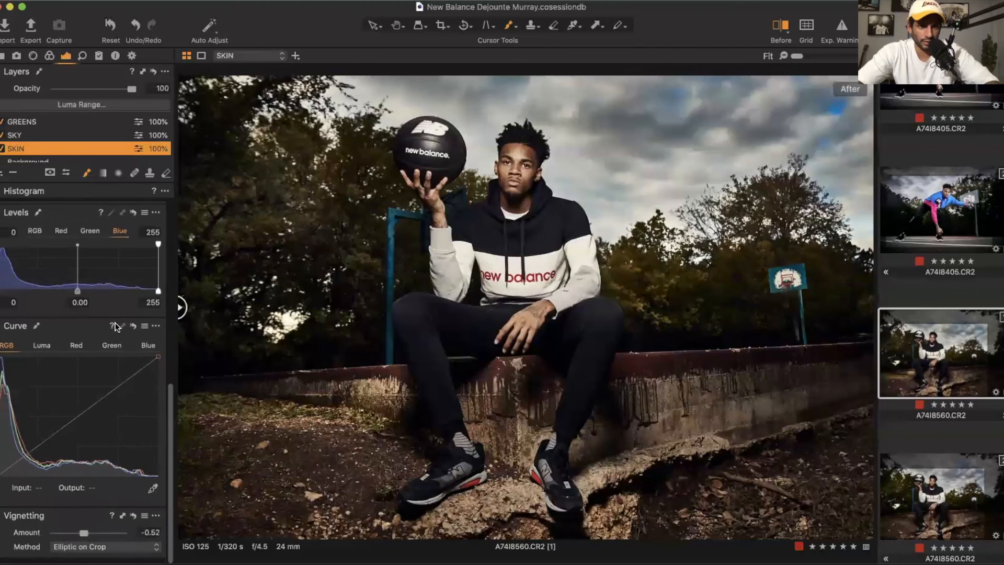
scroll(116, 327, "up", 10)
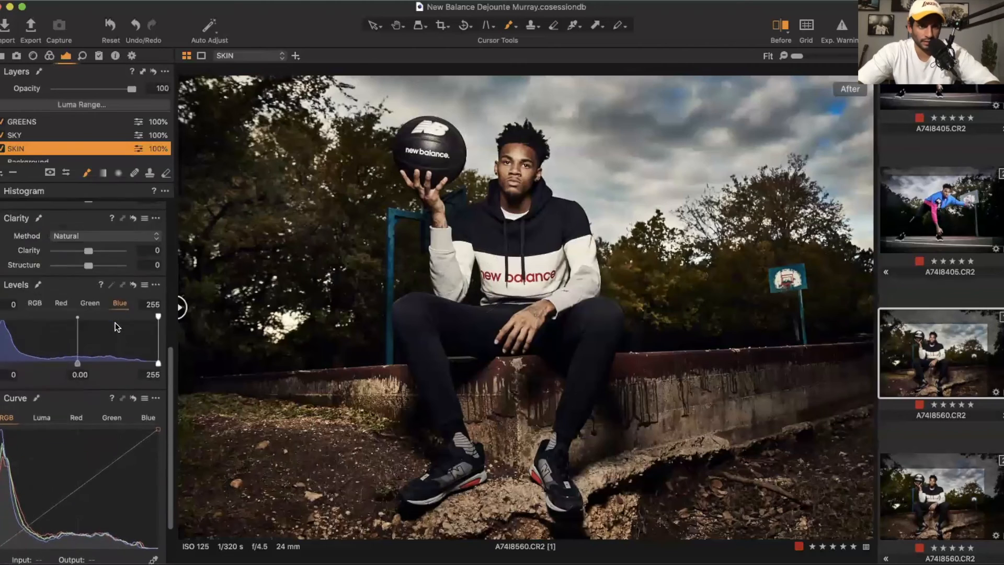
left_click(49, 56)
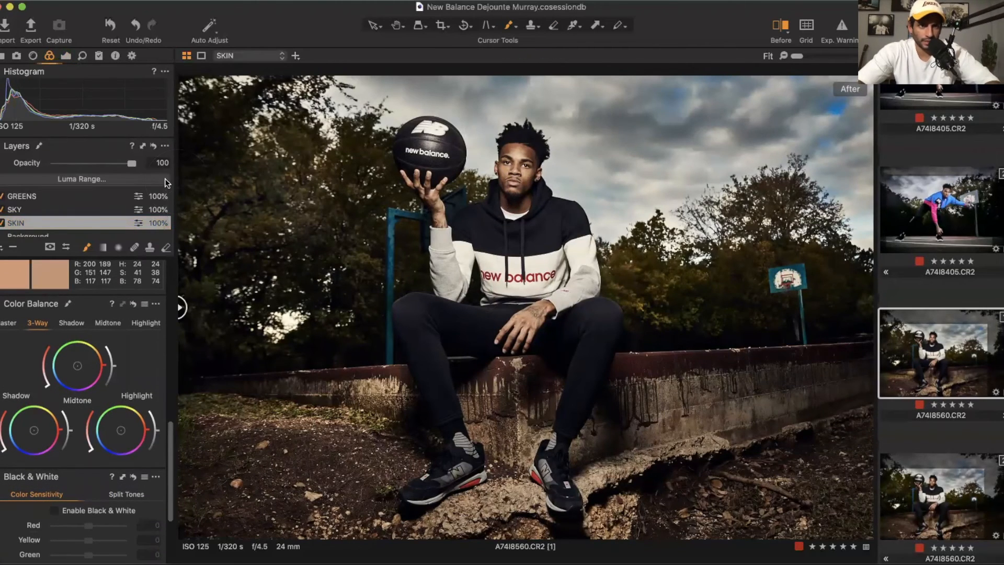
scroll(150, 416, "down", 5)
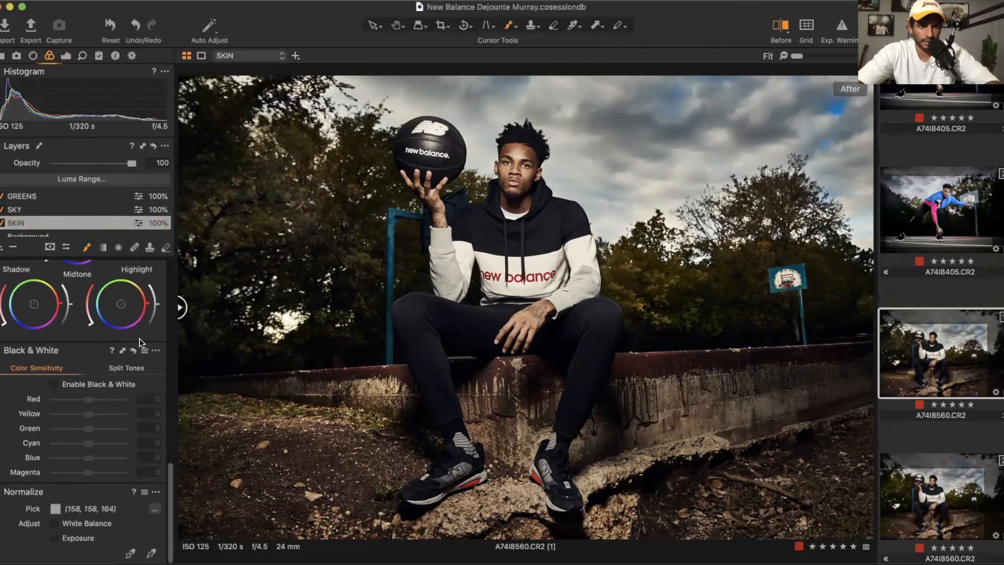
scroll(140, 343, "up", 8)
scroll(140, 342, "up", 4)
scroll(140, 343, "up", 2)
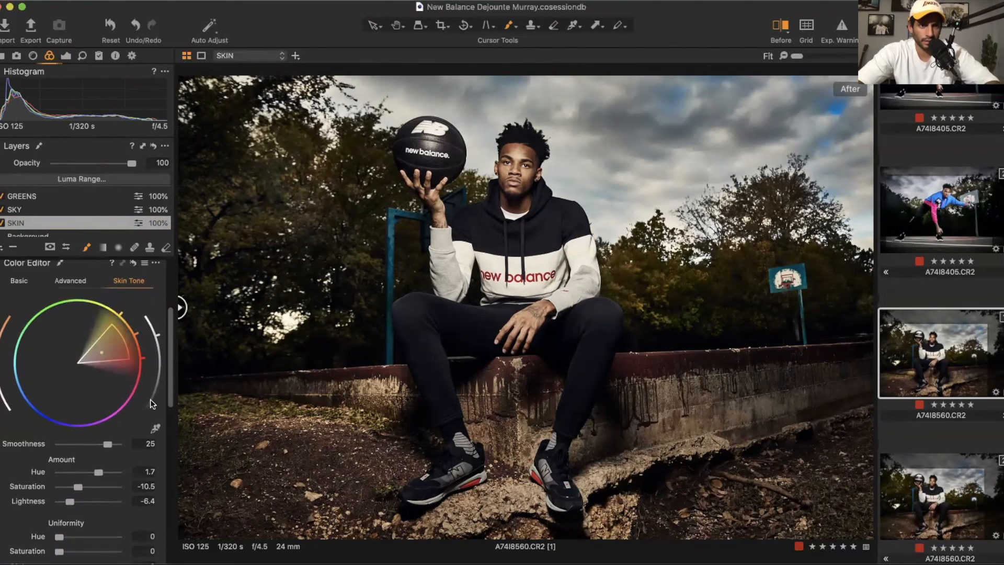
left_click(156, 428)
left_click_drag(79, 490, 79, 487)
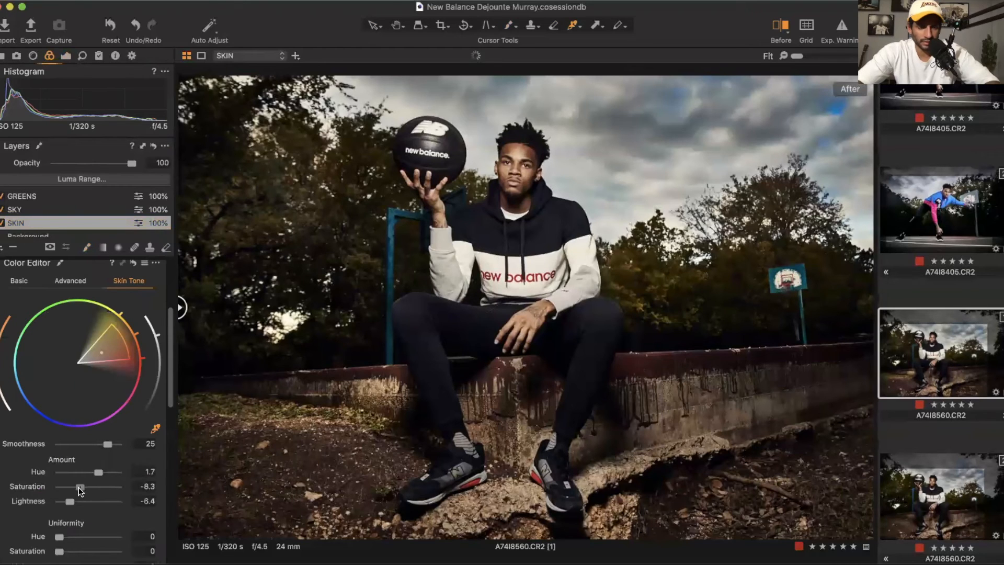
scroll(503, 183, "up", 5)
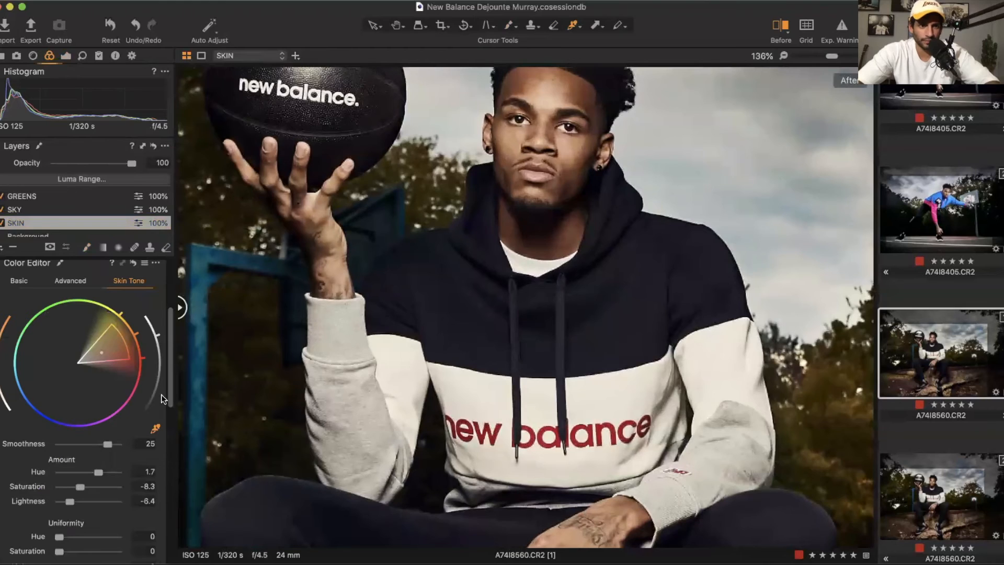
left_click_drag(68, 485, 61, 486)
left_click_drag(64, 485, 83, 486)
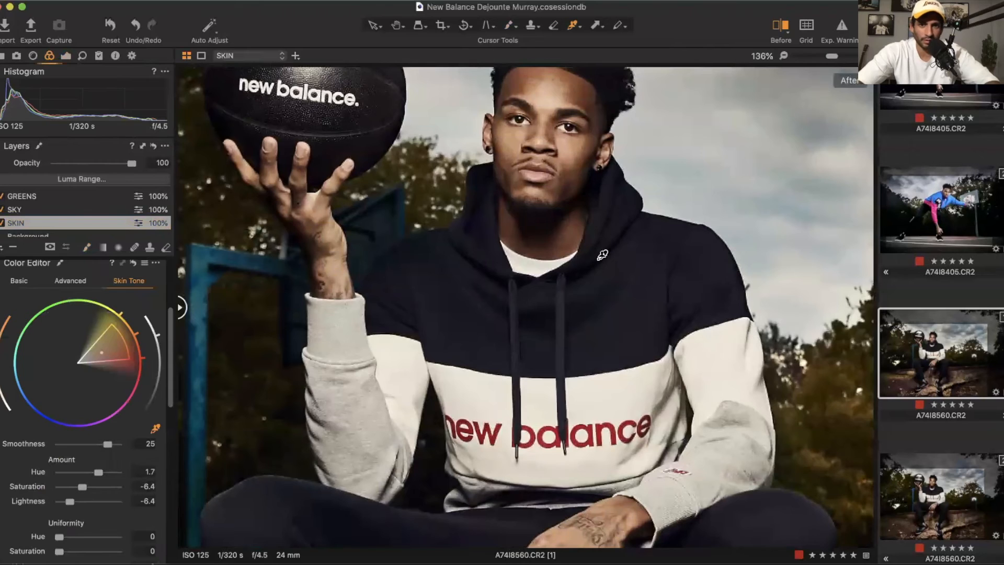
scroll(600, 251, "down", 3)
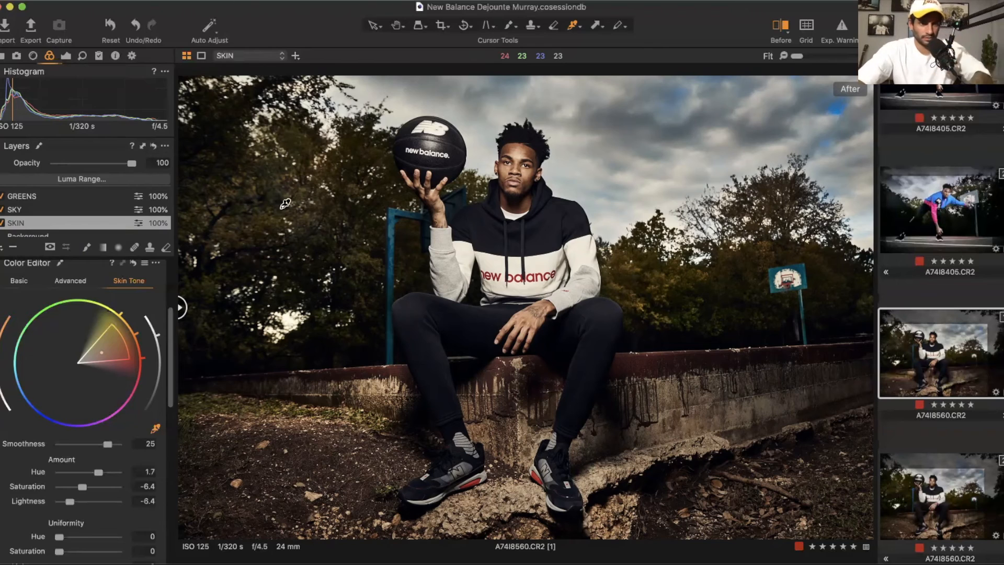
Step: Select the Background layer and lower its contrast to 11
left_click(66, 54)
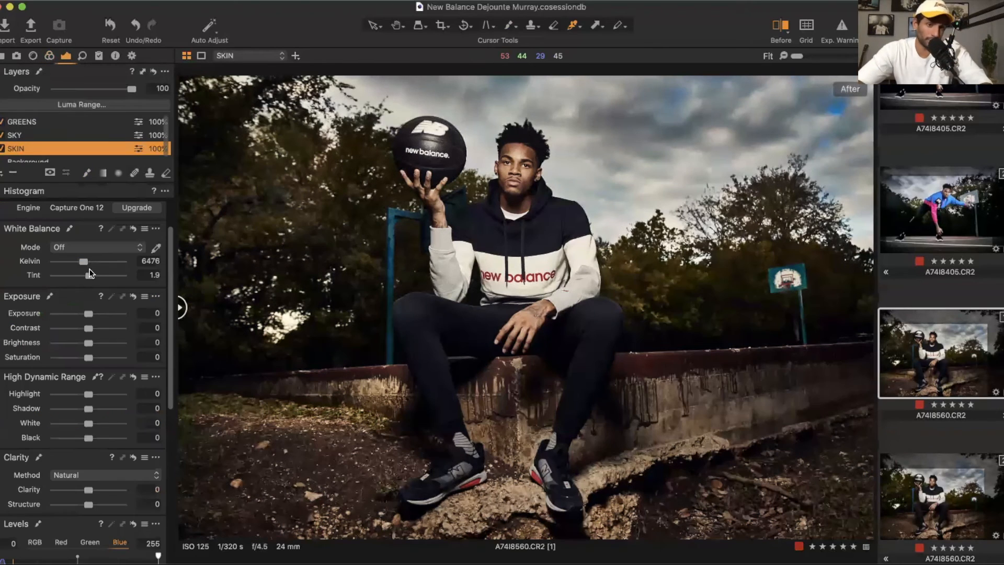
scroll(79, 143, "down", 1)
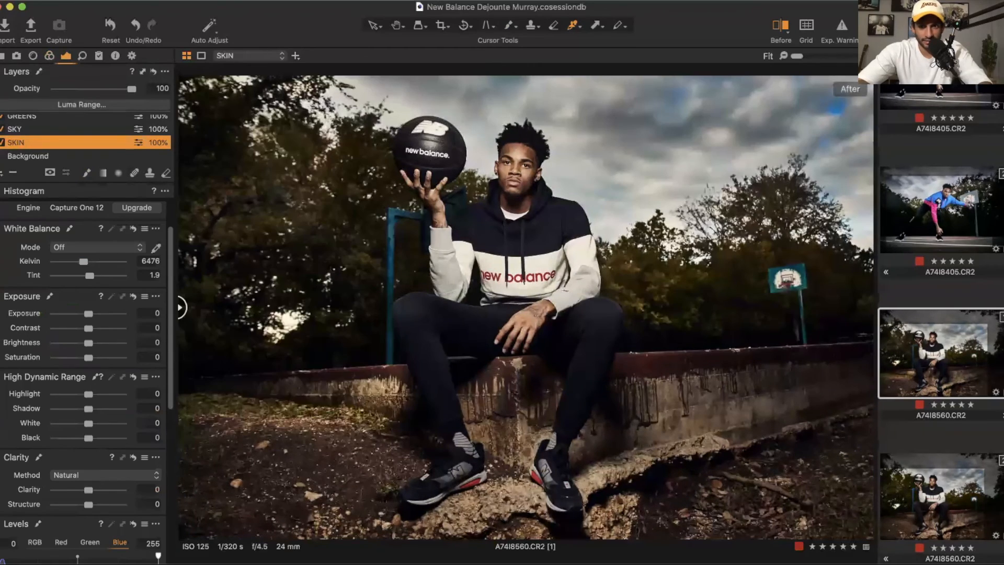
mouse_move(180, 302)
left_mouse_down()
mouse_move(823, 309)
mouse_move(180, 306)
left_mouse_up()
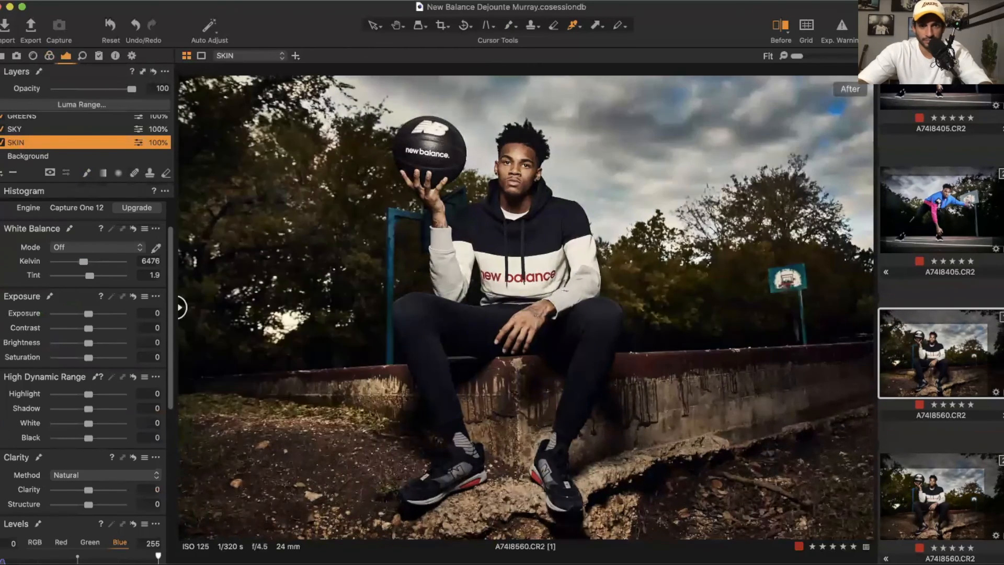
key("s")
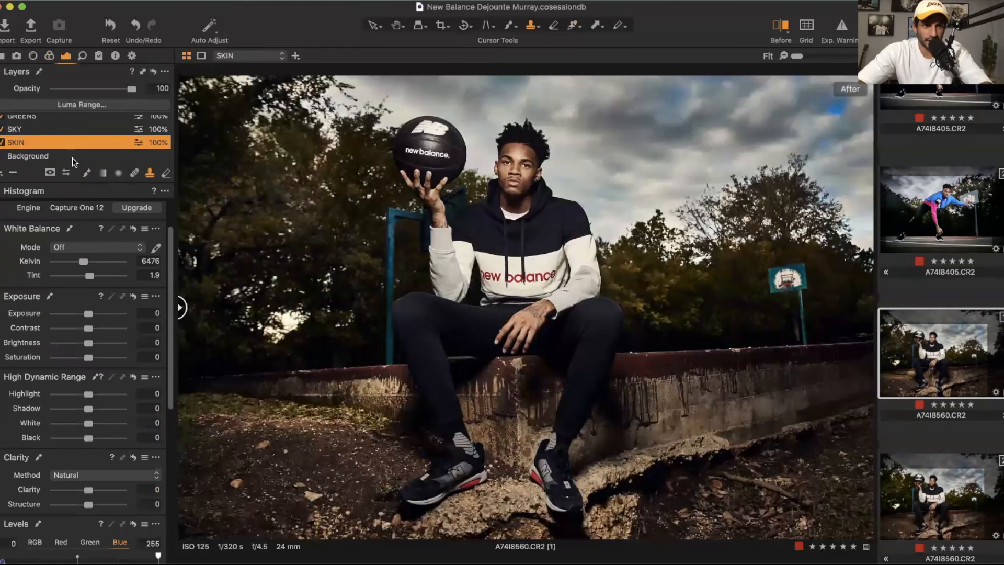
left_click(32, 154)
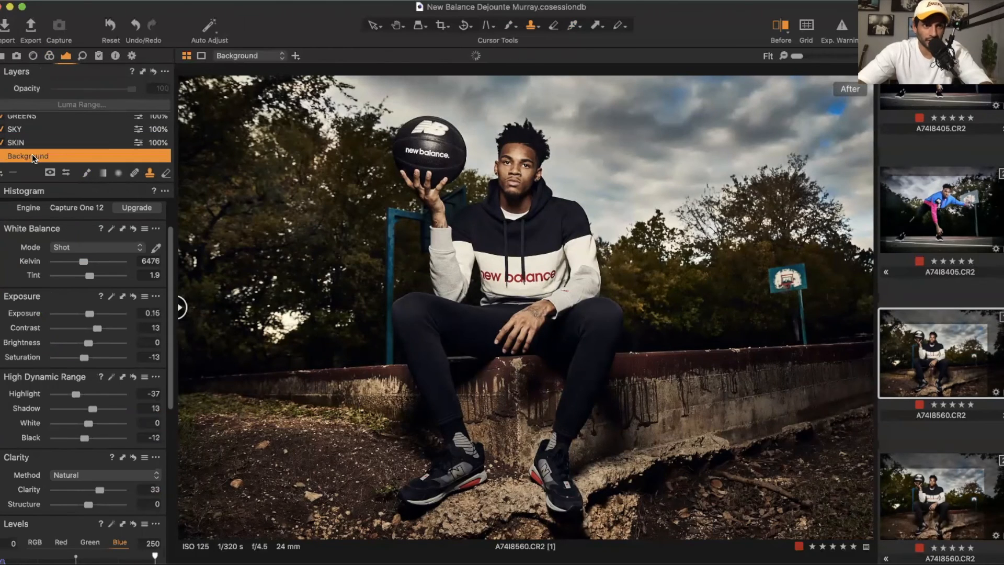
left_click_drag(98, 325, 97, 329)
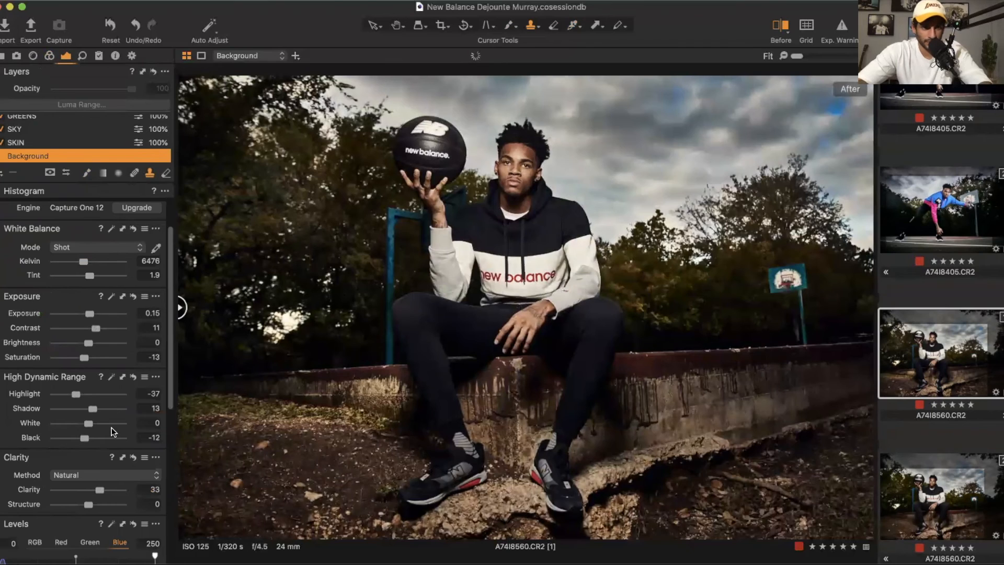
Step: Switch the Background layer's clarity method to Neutral with clarity 21, and set its exposure to 0.18
scroll(104, 429, "down", 1)
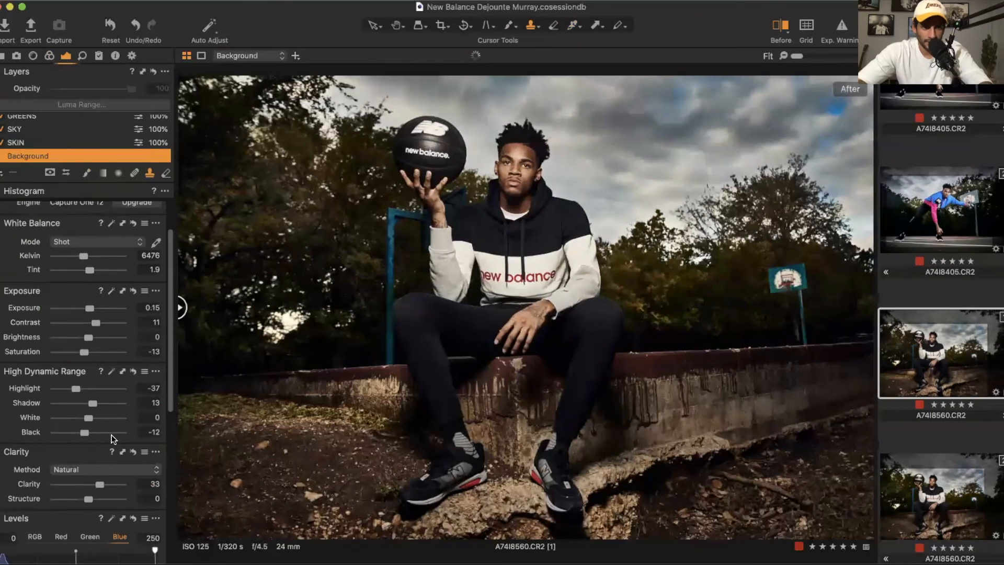
left_click(95, 465)
left_click(87, 487)
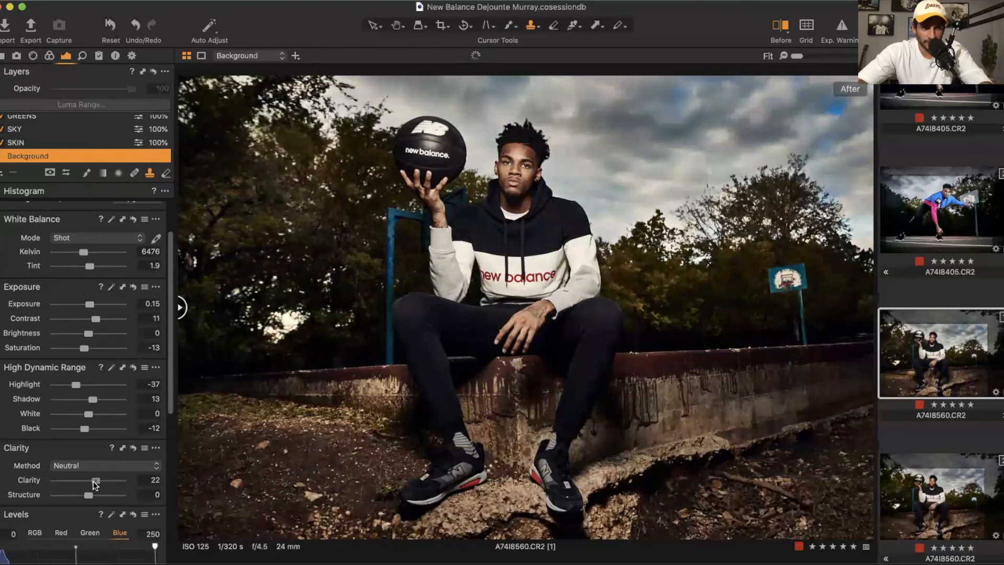
left_click_drag(95, 483, 94, 482)
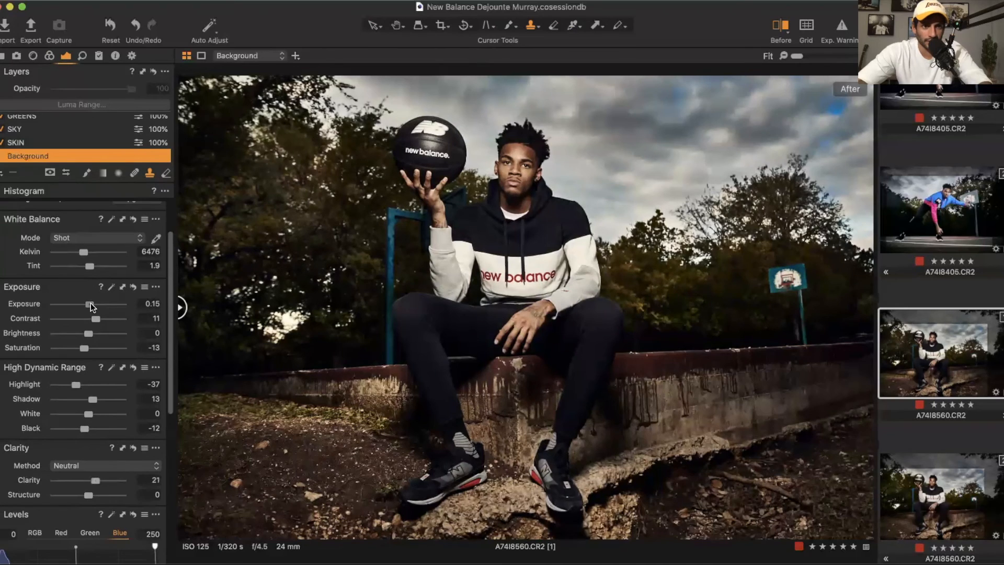
left_click_drag(90, 303, 90, 303)
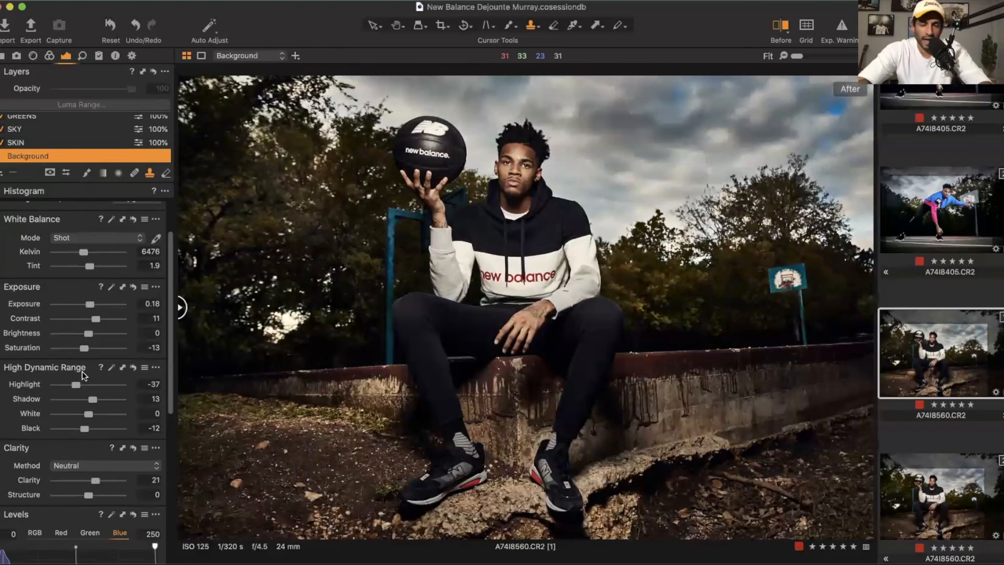
Step: Flip between the A7418560 portrait and the A7418405 variants to compare their edited looks
scroll(84, 504, "down", 5)
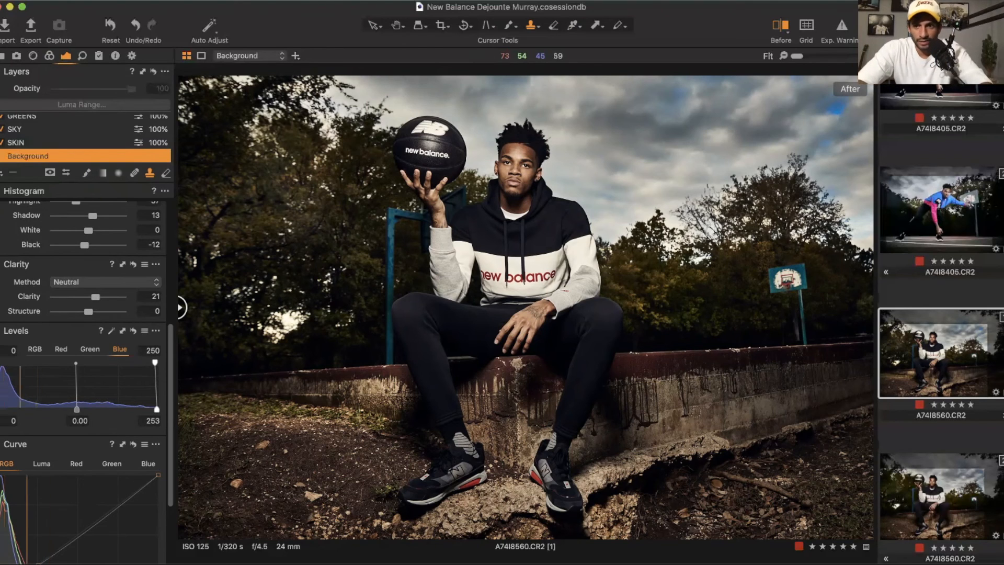
scroll(899, 300, "up", 3)
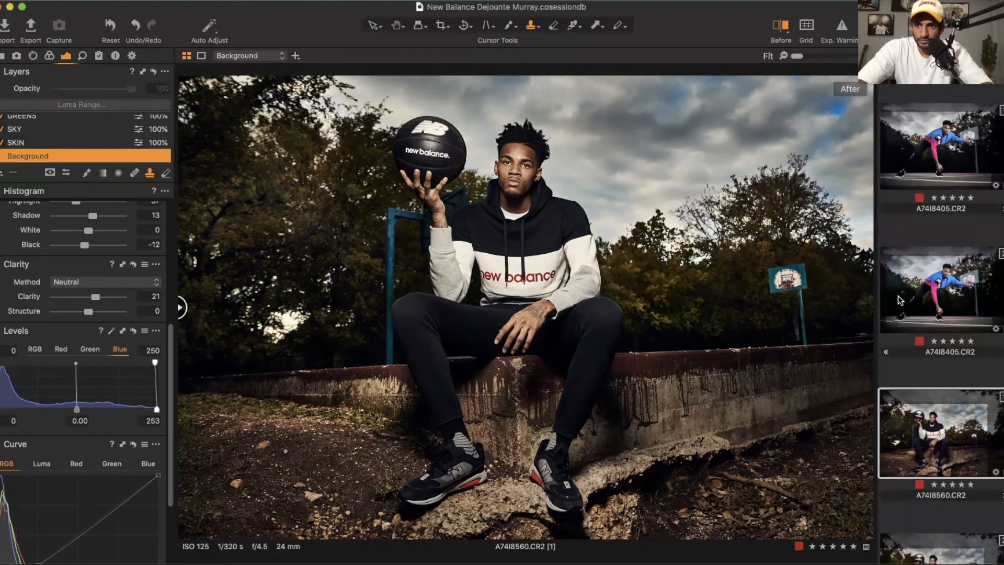
left_click(937, 147)
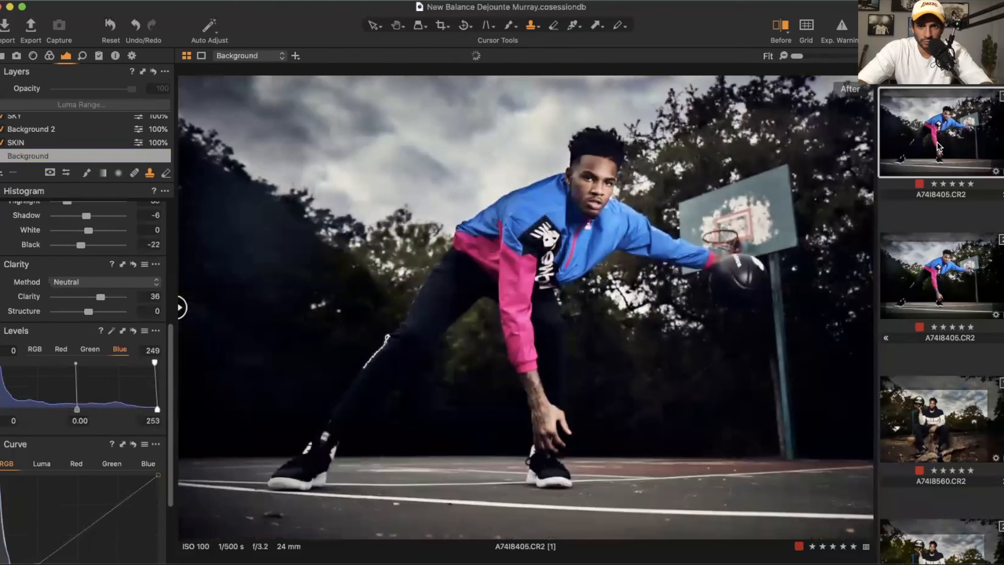
left_click(943, 430)
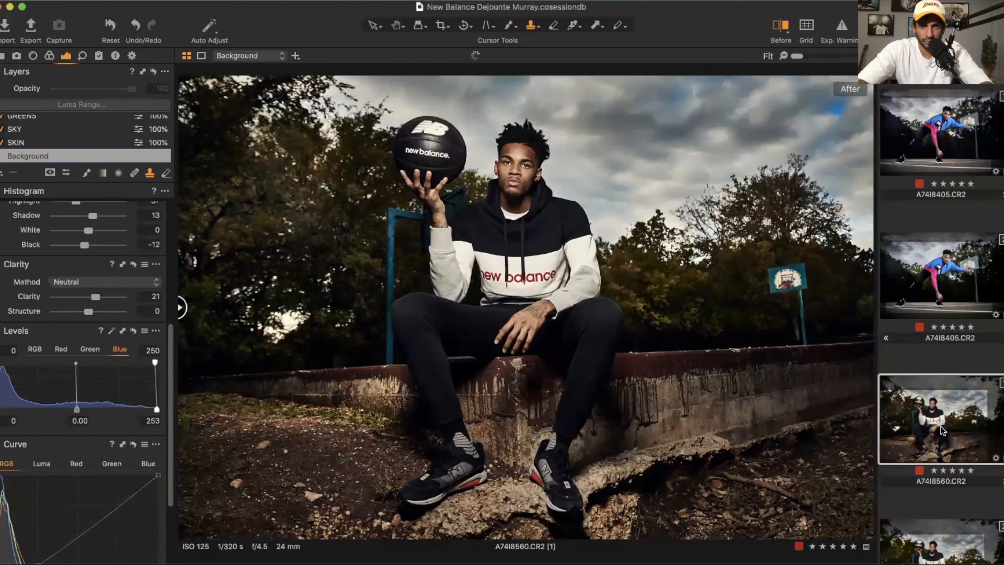
scroll(942, 431, "down", 3)
scroll(942, 431, "up", 3)
left_click_drag(180, 307, 871, 307)
left_click_drag(797, 296, 1, 257)
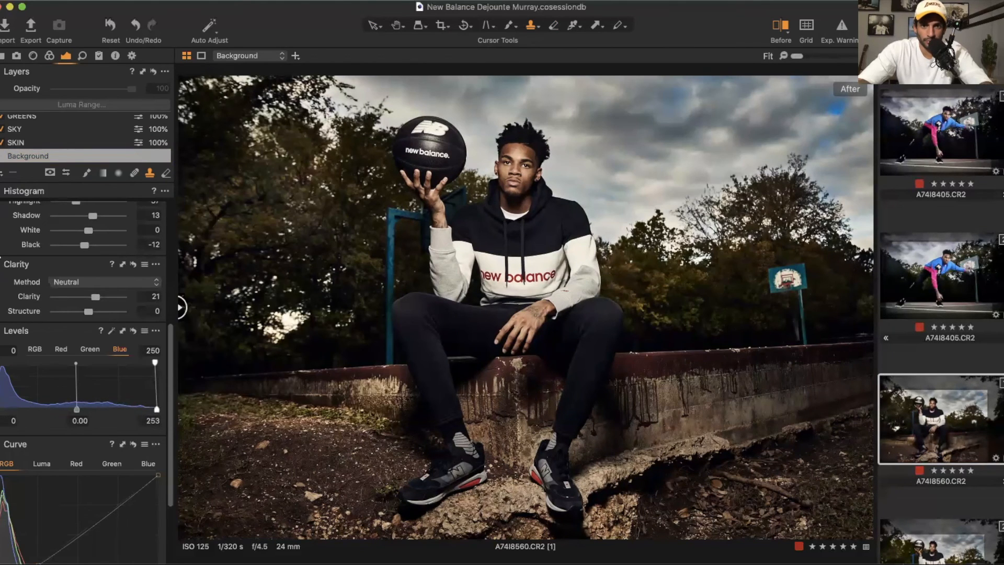
left_click(949, 274)
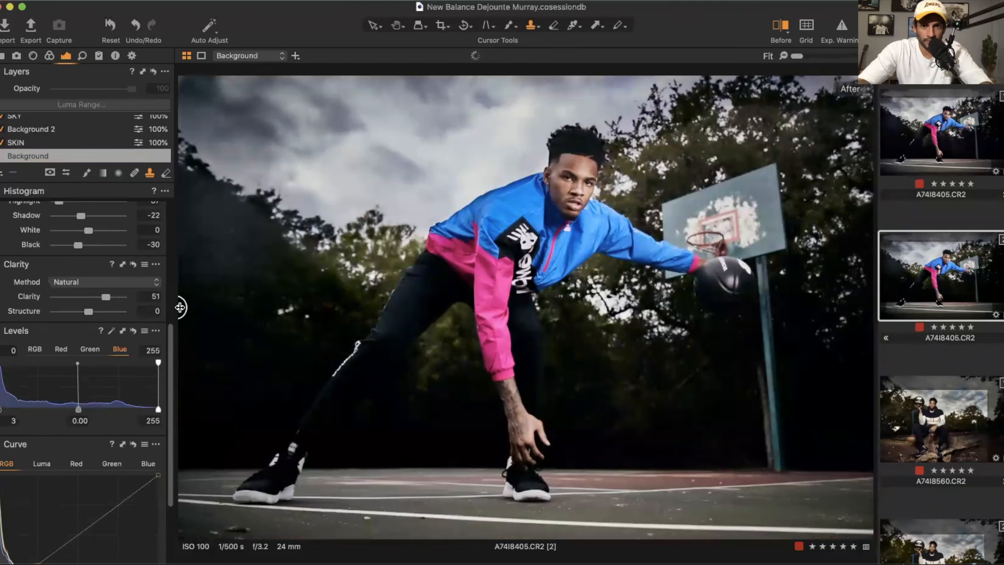
mouse_move(180, 307)
left_mouse_down()
mouse_move(869, 308)
mouse_move(179, 307)
left_mouse_up()
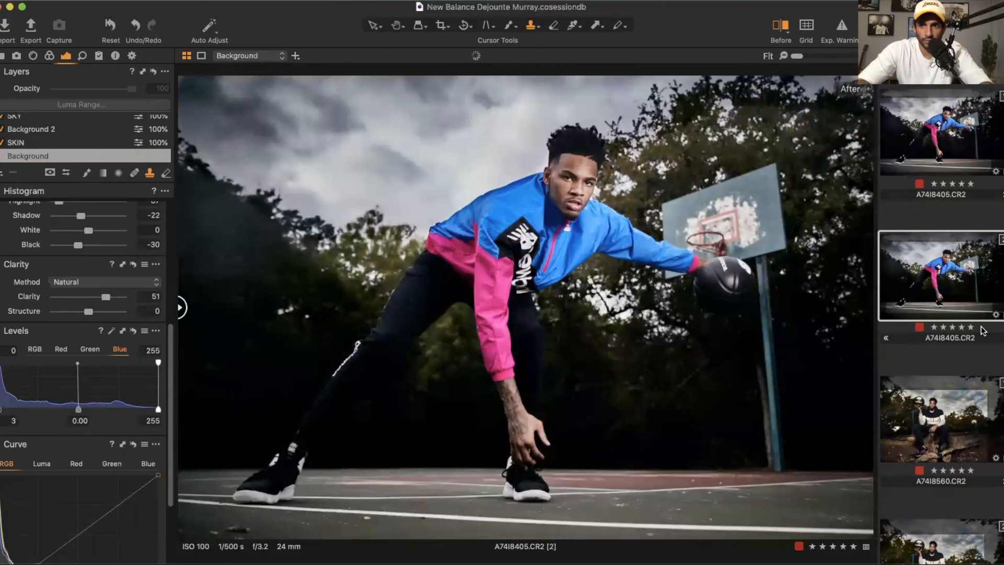
scroll(968, 345, "down", 2)
left_click(945, 361)
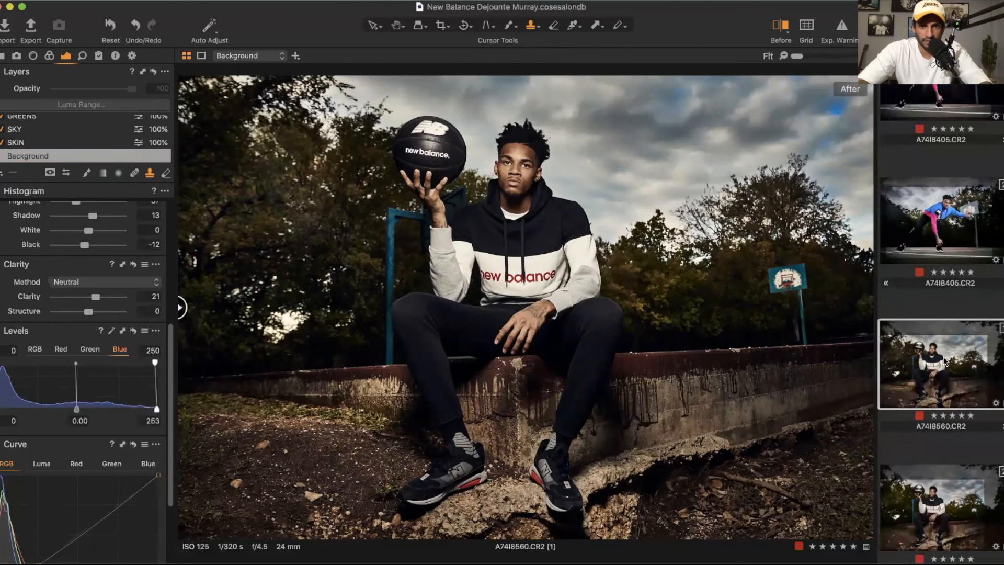
Step: Browse the filmstrip and open the A7419018.CR2 image for editing
scroll(945, 360, "up", 2)
left_click(941, 141)
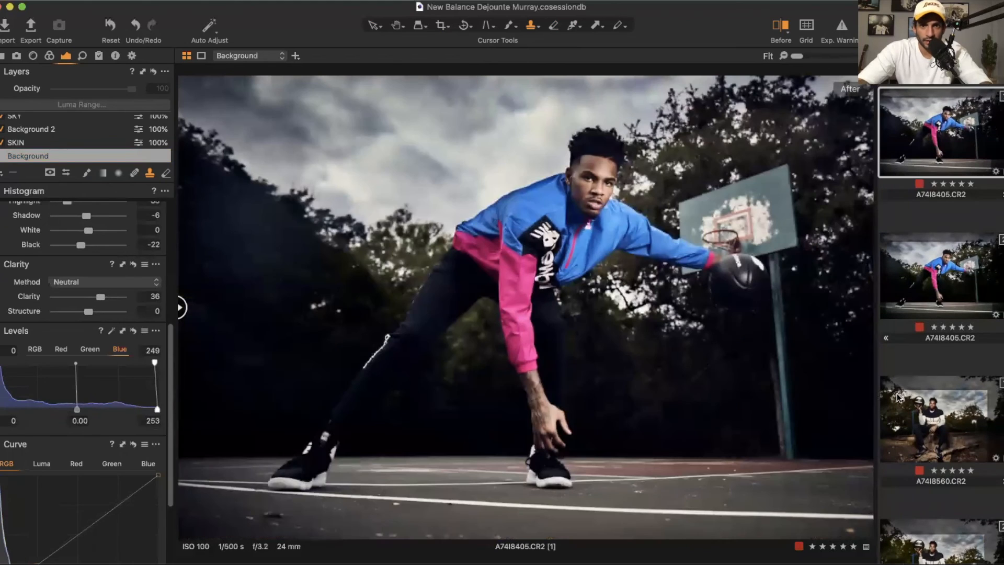
scroll(897, 398, "down", 3)
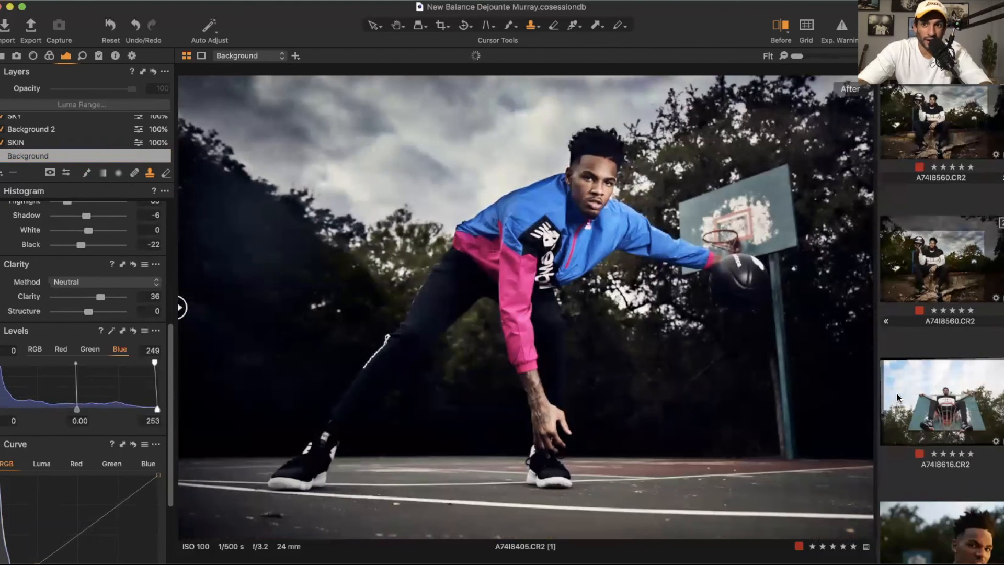
scroll(896, 393, "down", 1)
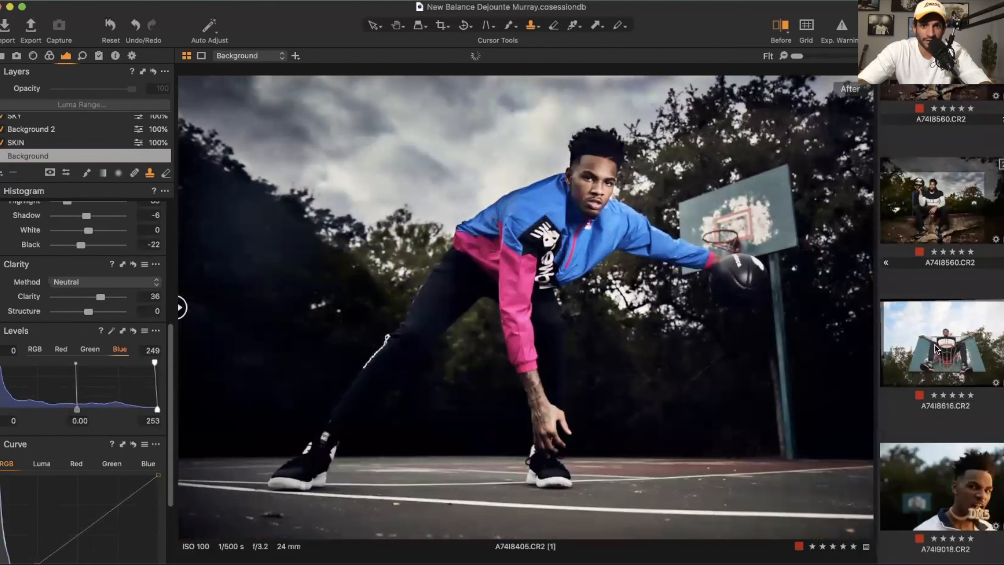
left_click(935, 347)
scroll(936, 366, "down", 1)
left_click(943, 445)
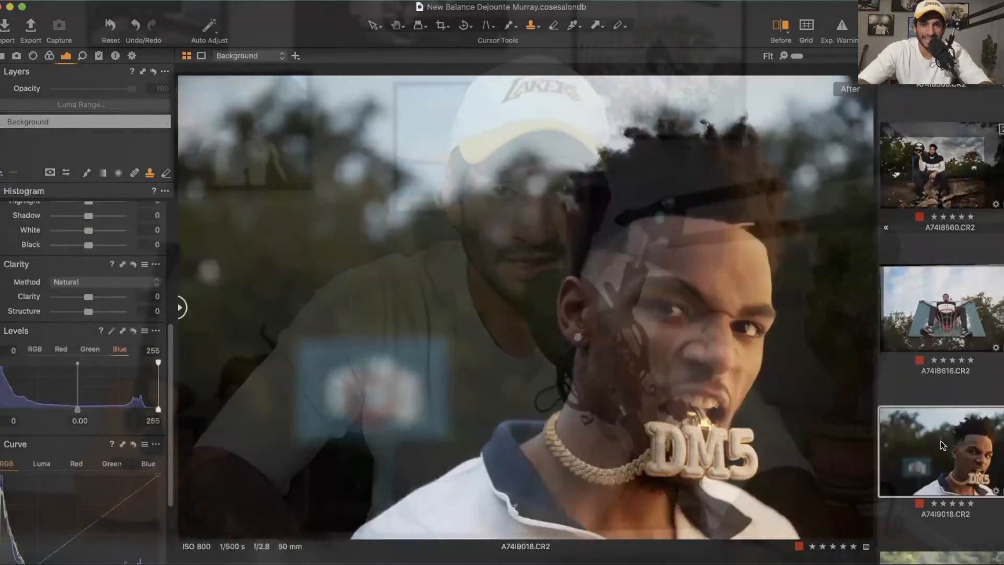